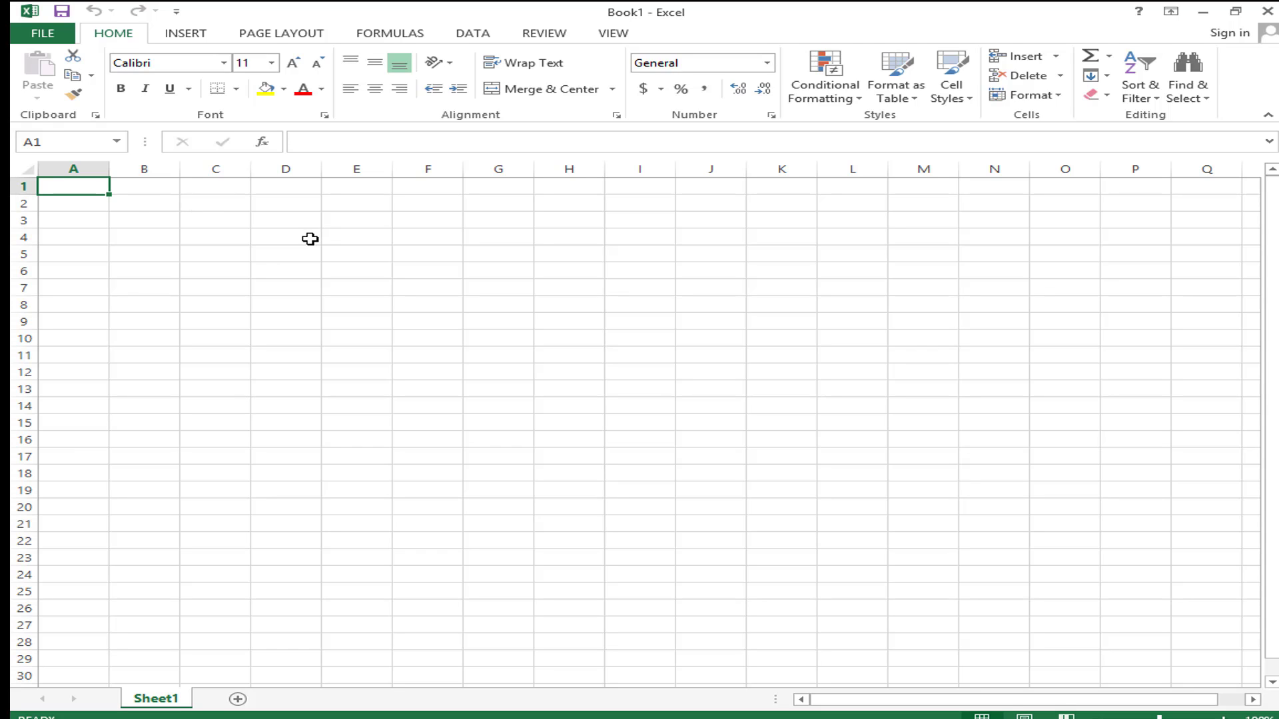
# Step: Enter JANUARY, FEBRUARY and MARCH across D4:F4
pyautogui.click(310, 238)
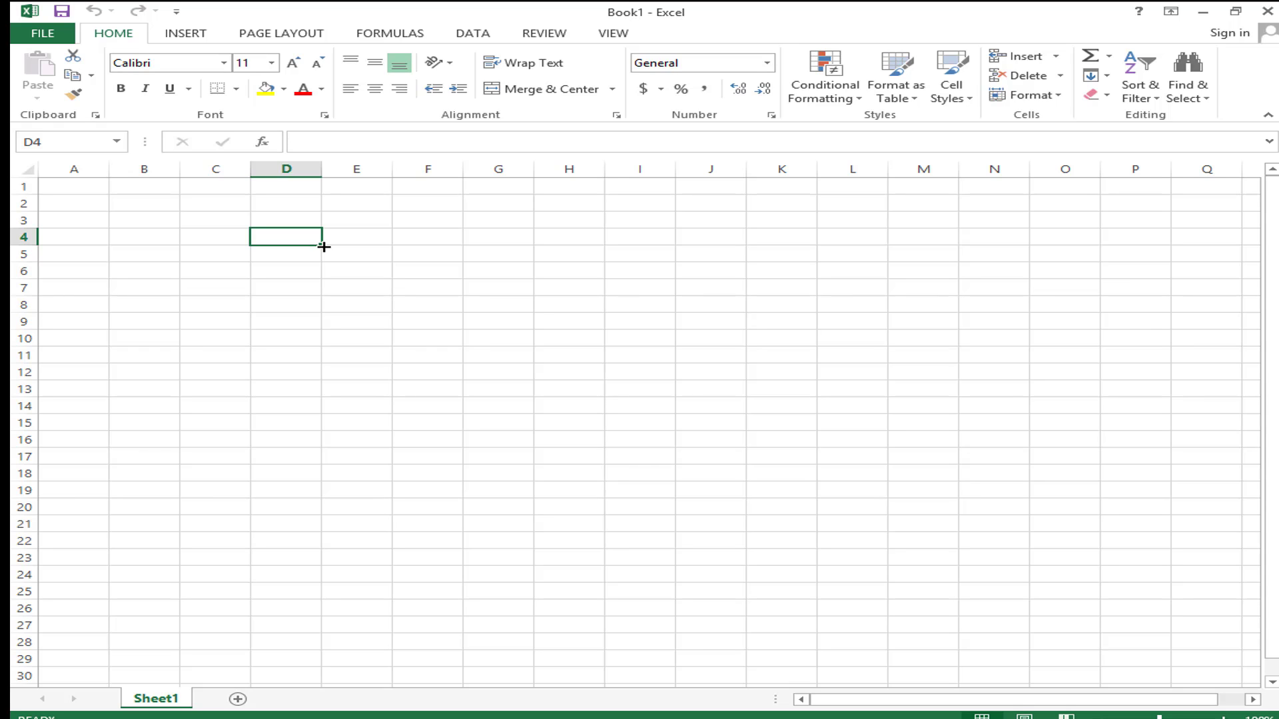
pyautogui.write('JANUARY')
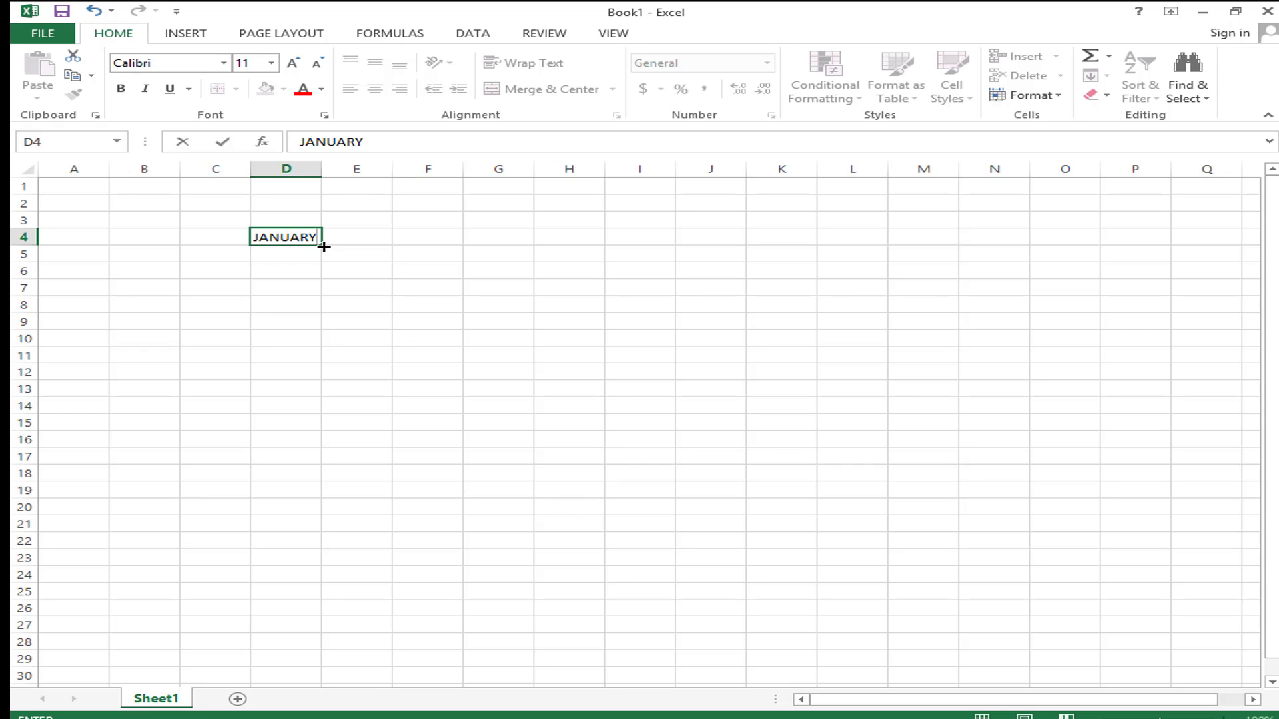
pyautogui.press('Tab')
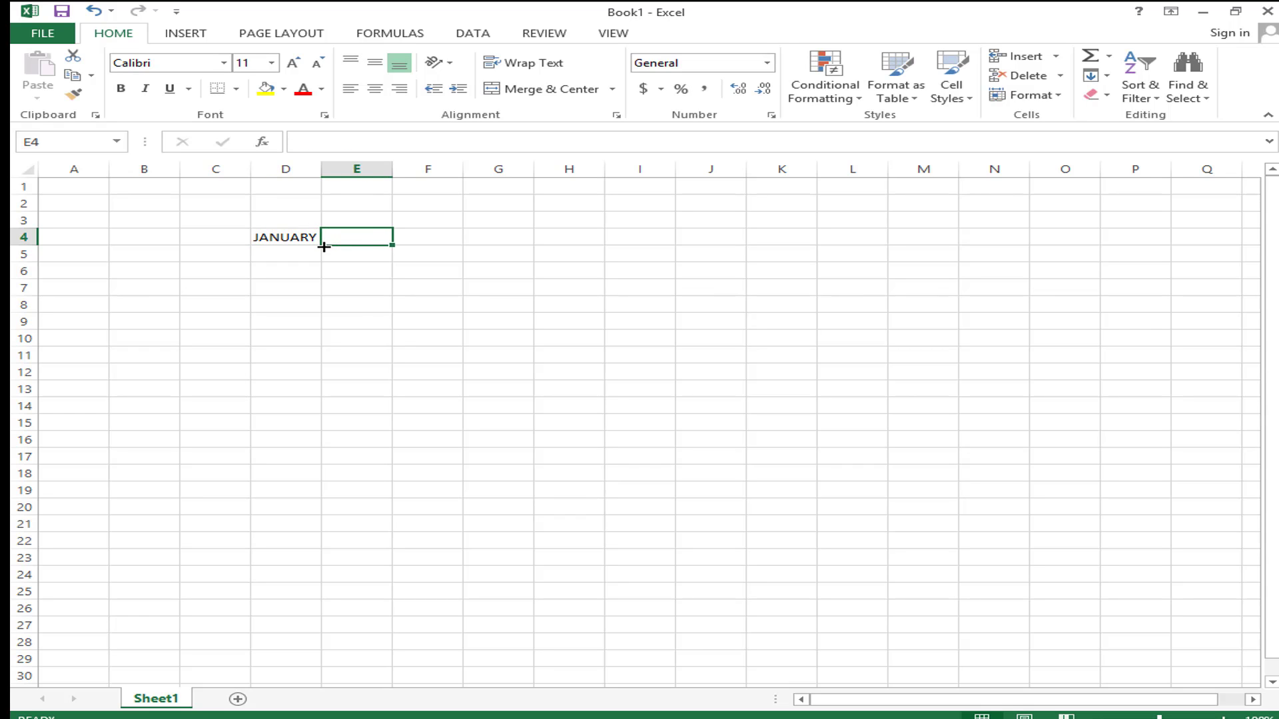
pyautogui.write('FEB')
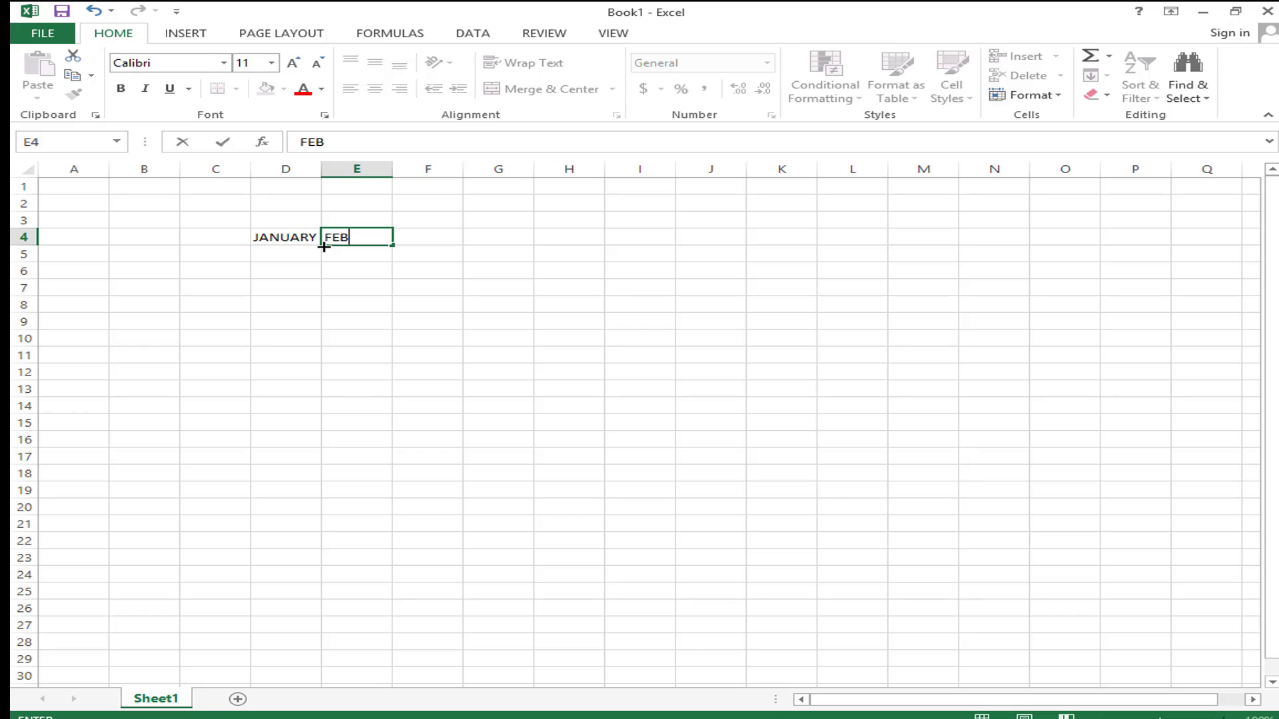
pyautogui.write('RUARY')
pyautogui.press('Tab')
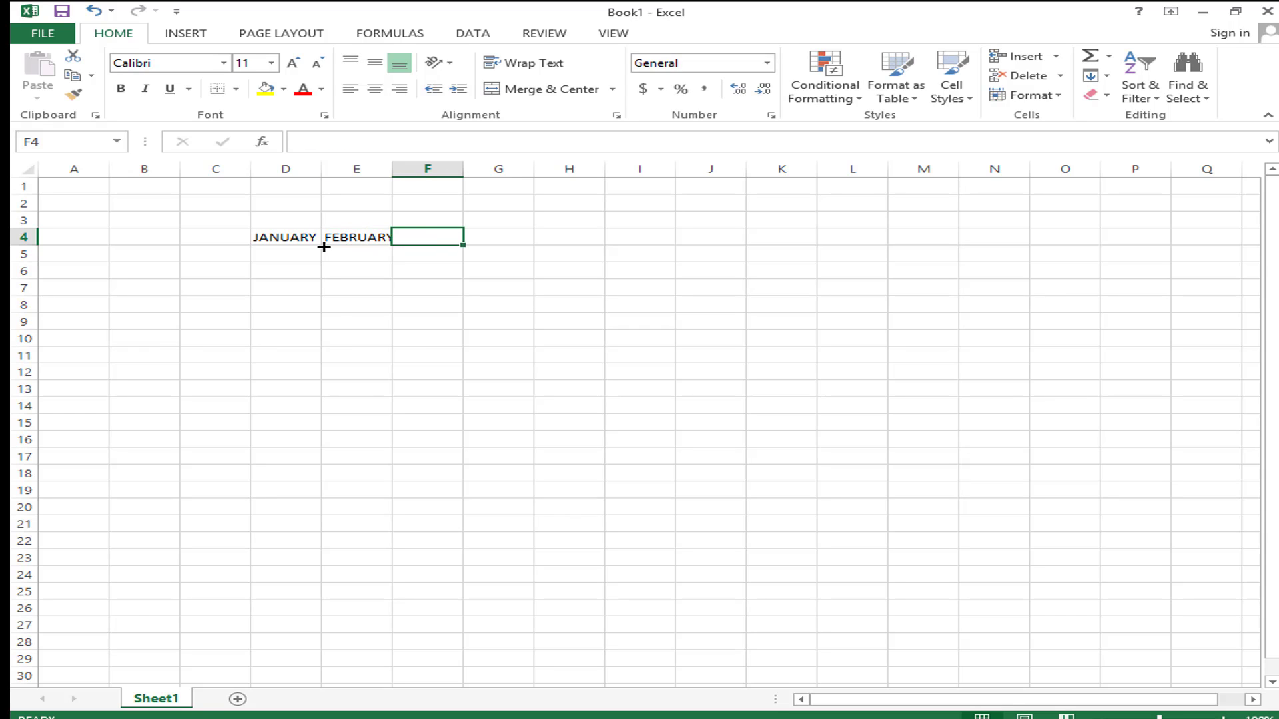
pyautogui.write('MARCY')
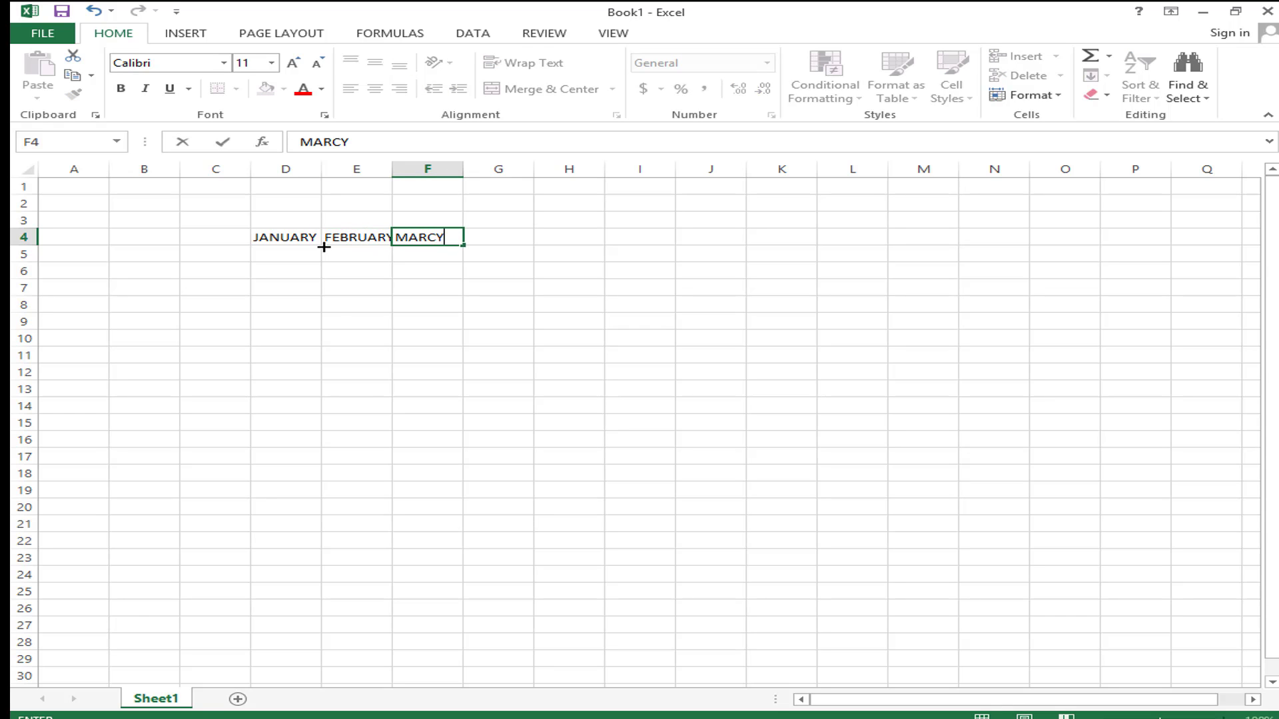
pyautogui.write('CH')
pyautogui.press('Return')
# Step: Enter APRIL, MAY and JUNE across D5:F5
pyautogui.press('Left')
pyautogui.press('Left')
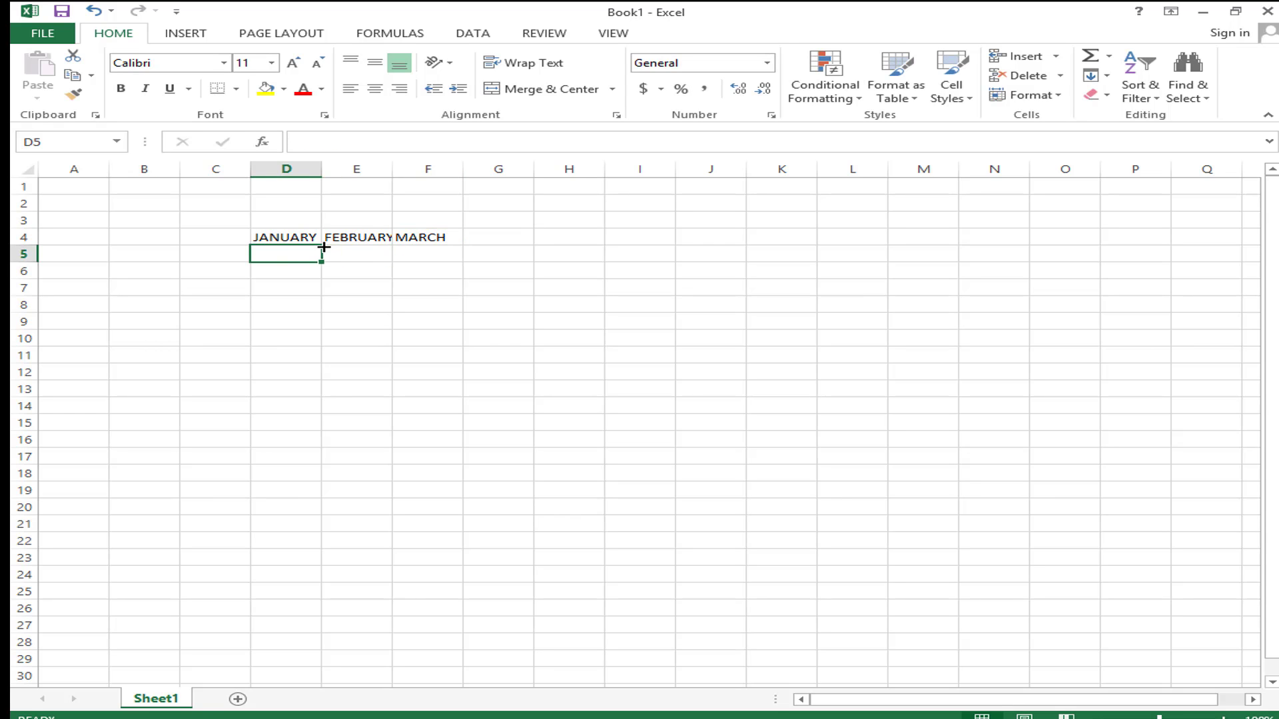
pyautogui.write('APRIL')
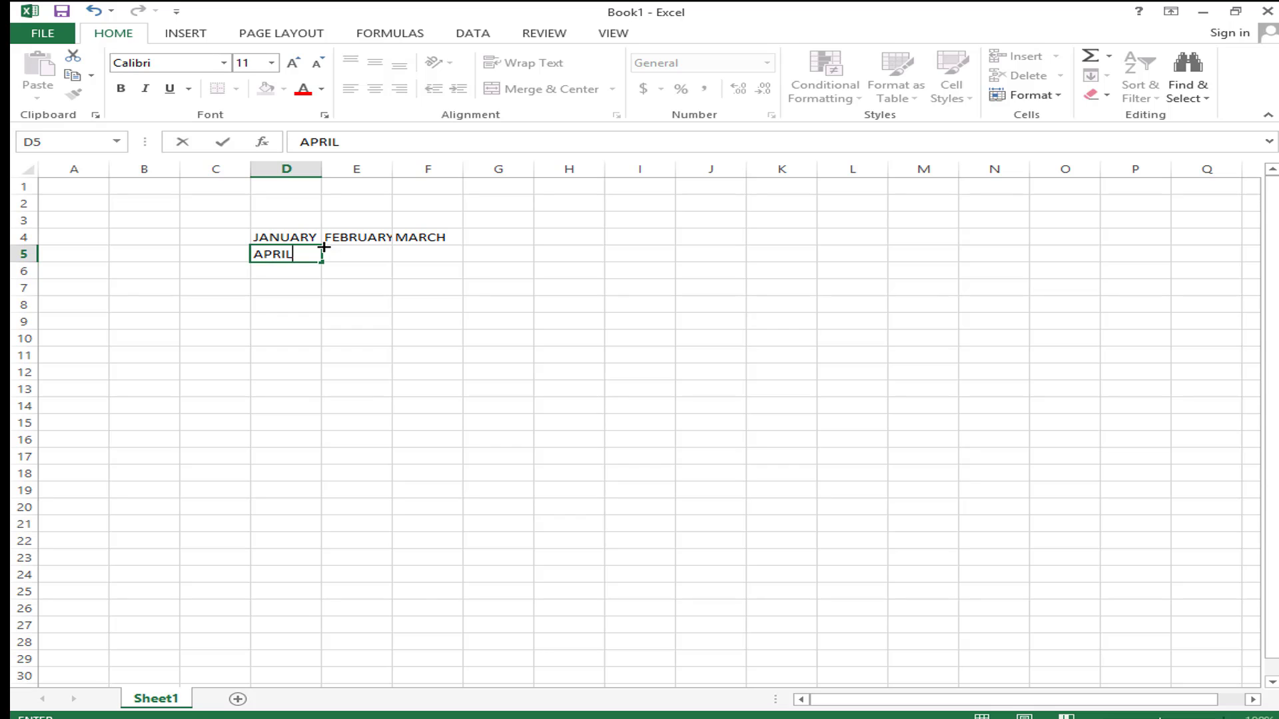
pyautogui.press('Tab')
pyautogui.write('MAY')
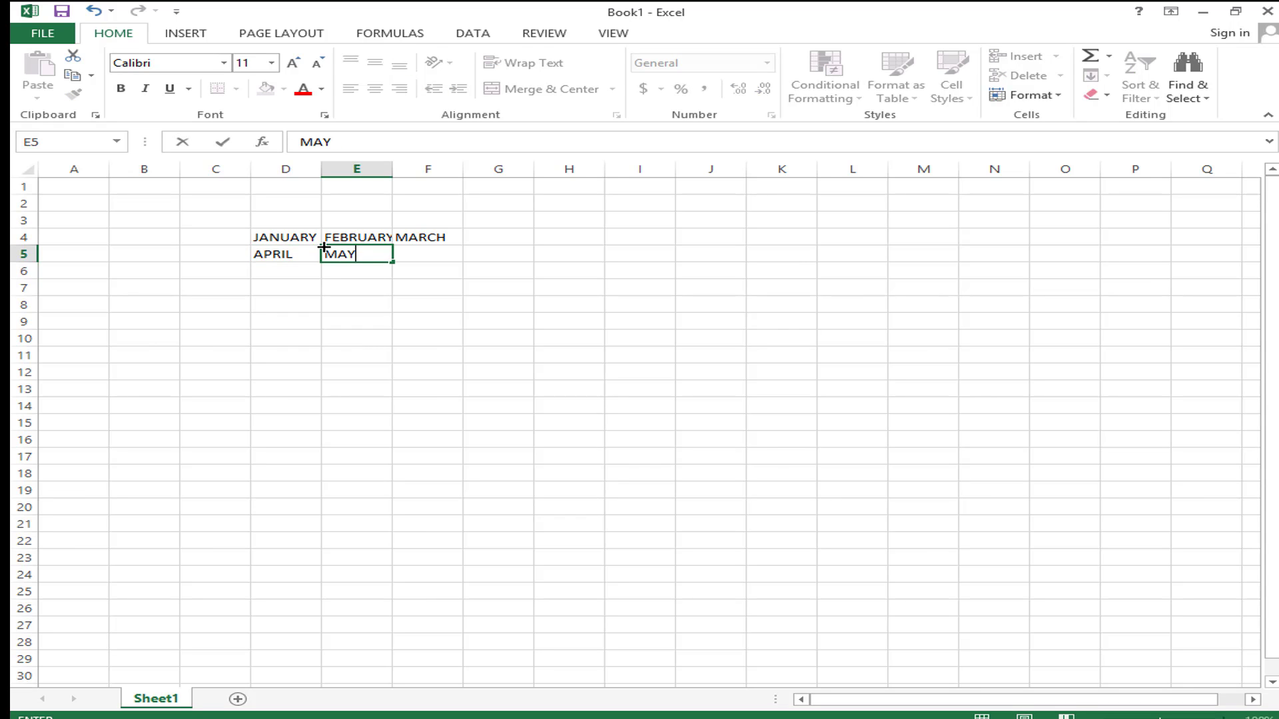
pyautogui.press('Tab')
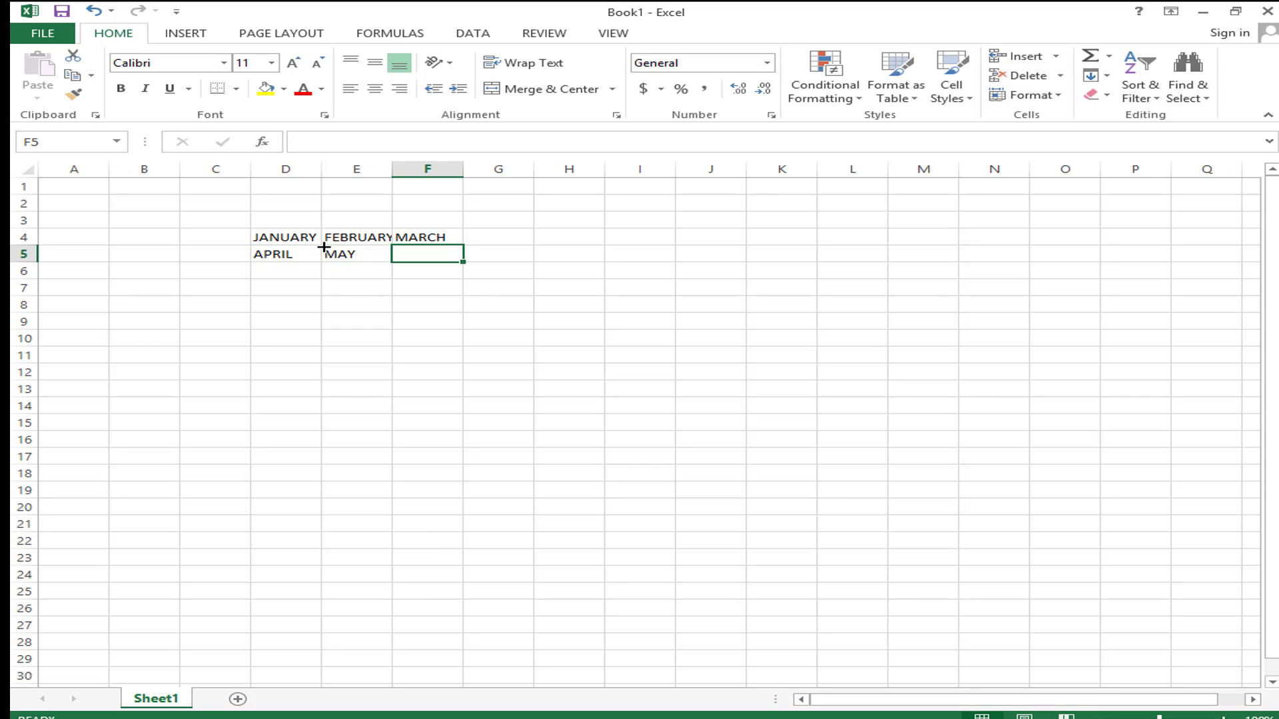
pyautogui.write('JUNE')
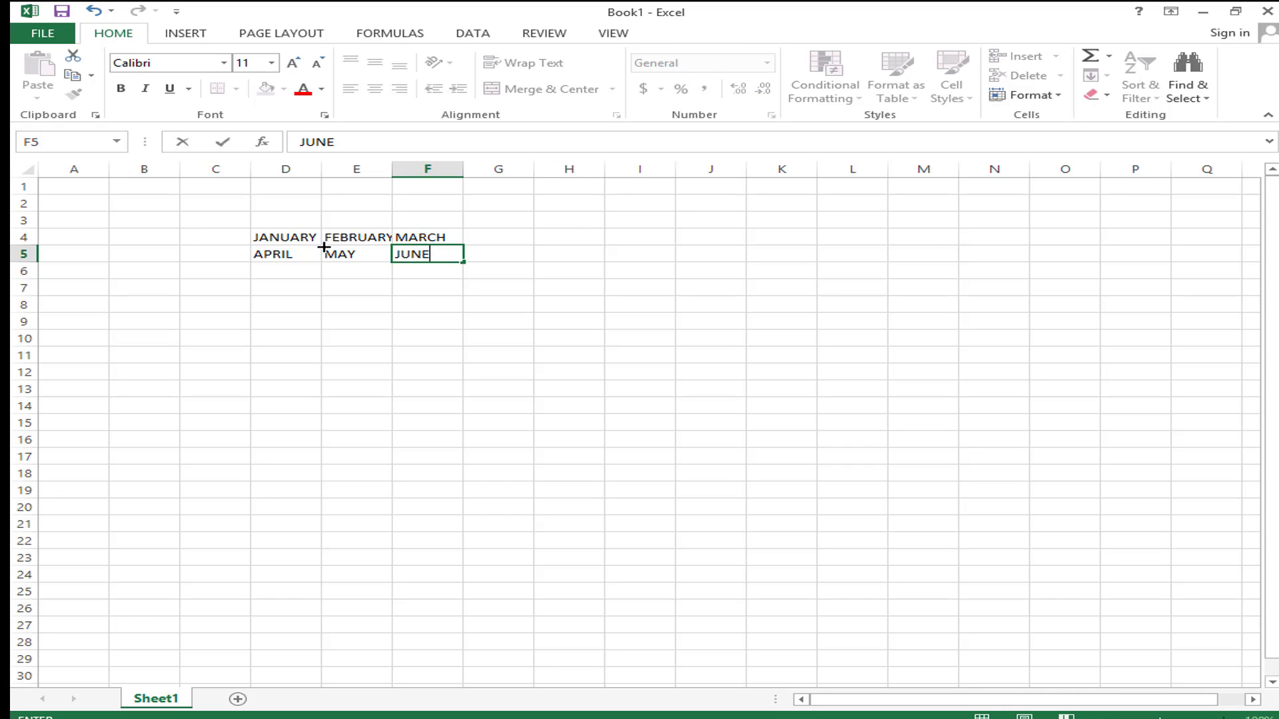
pyautogui.press('Down')
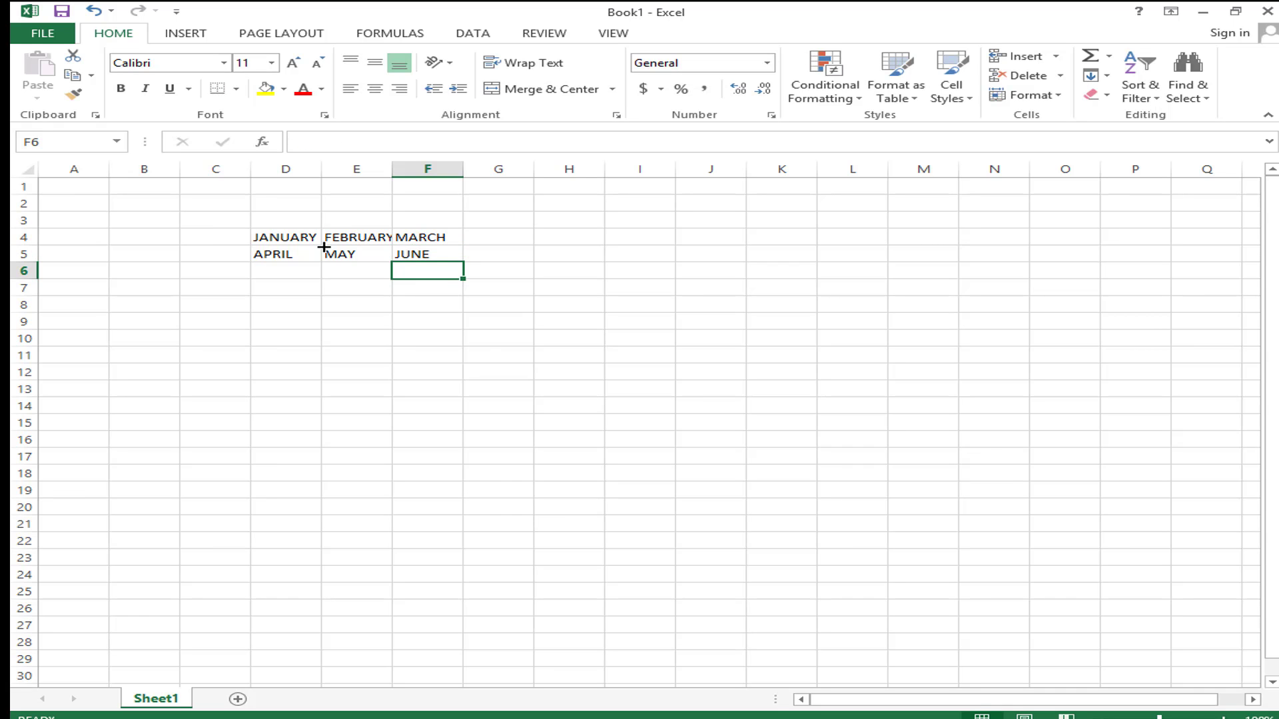
# Step: Make all text on the sheet bold at 18 pt
pyautogui.click(24, 169)
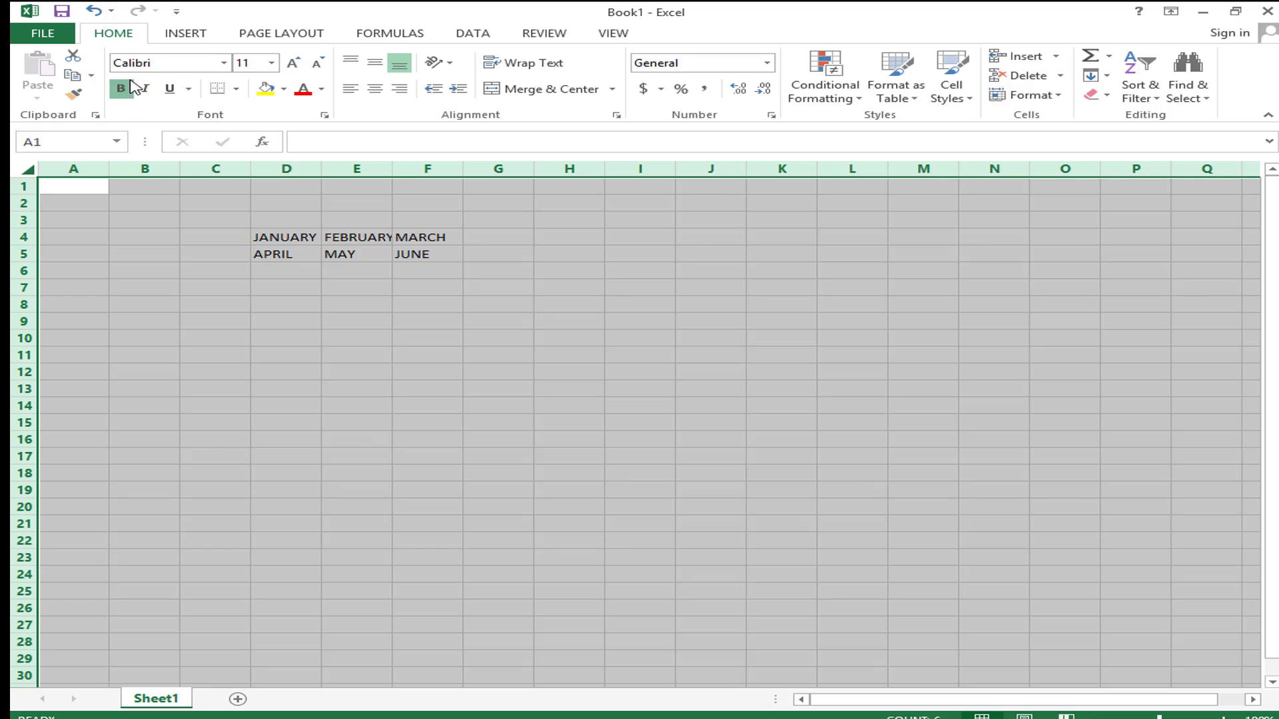
pyautogui.click(120, 88)
pyautogui.click(293, 63)
pyautogui.click(293, 63)
pyautogui.click(293, 63)
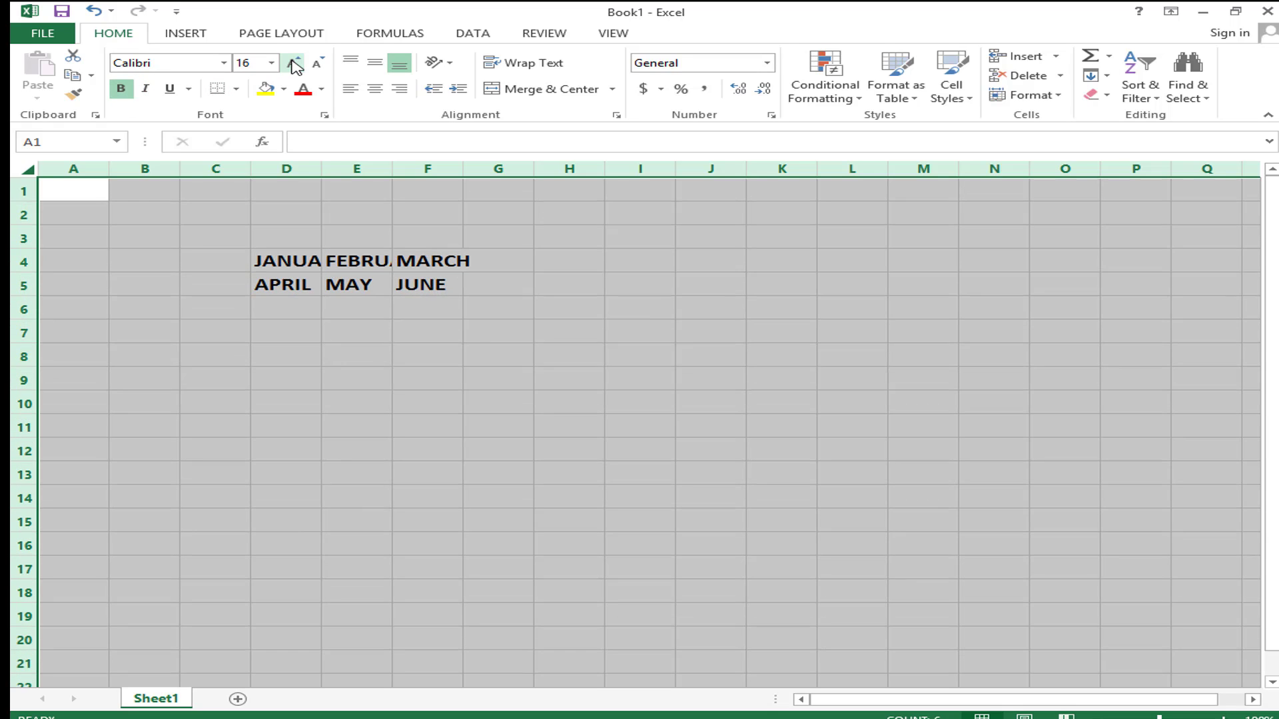
pyautogui.click(294, 63)
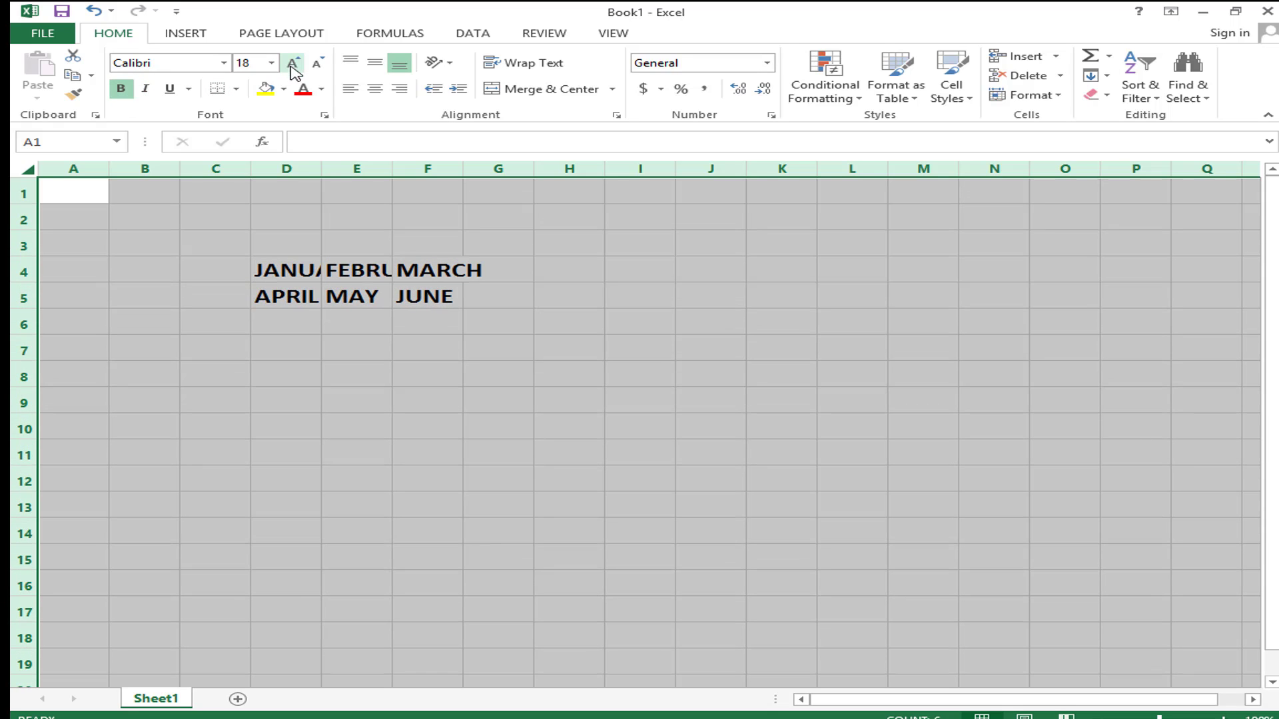
# Step: Autofit the columns so the full month names show, then select D4
pyautogui.doubleClick(324, 172)
pyautogui.click(446, 294)
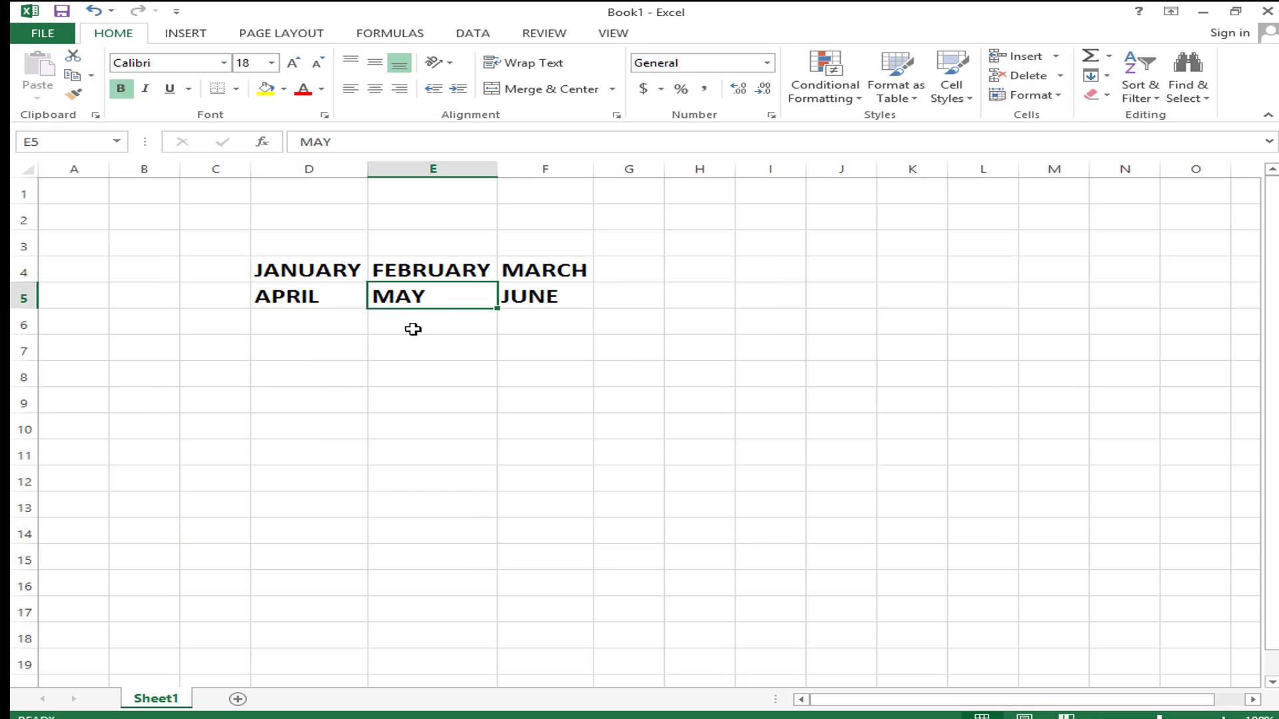
pyautogui.click(313, 272)
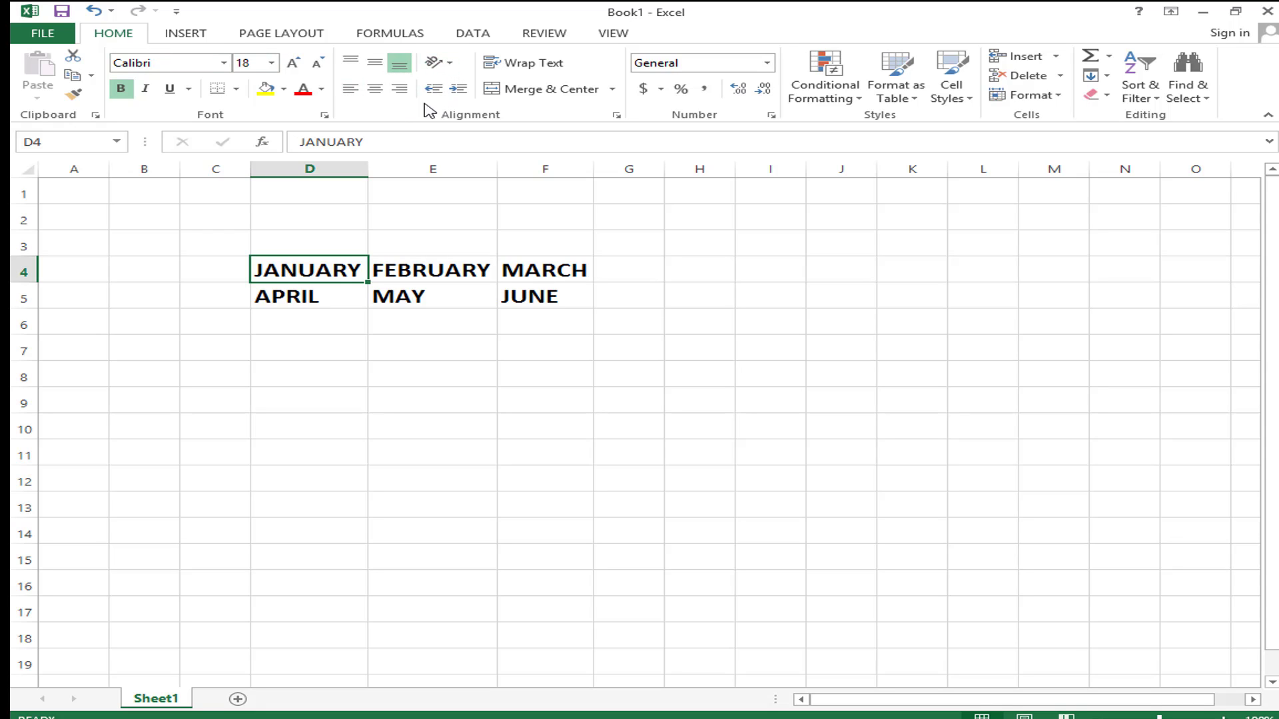
# Step: Angle D4 counterclockwise, angle E4 clockwise, and set F4 to vertical stacked text
pyautogui.click(443, 64)
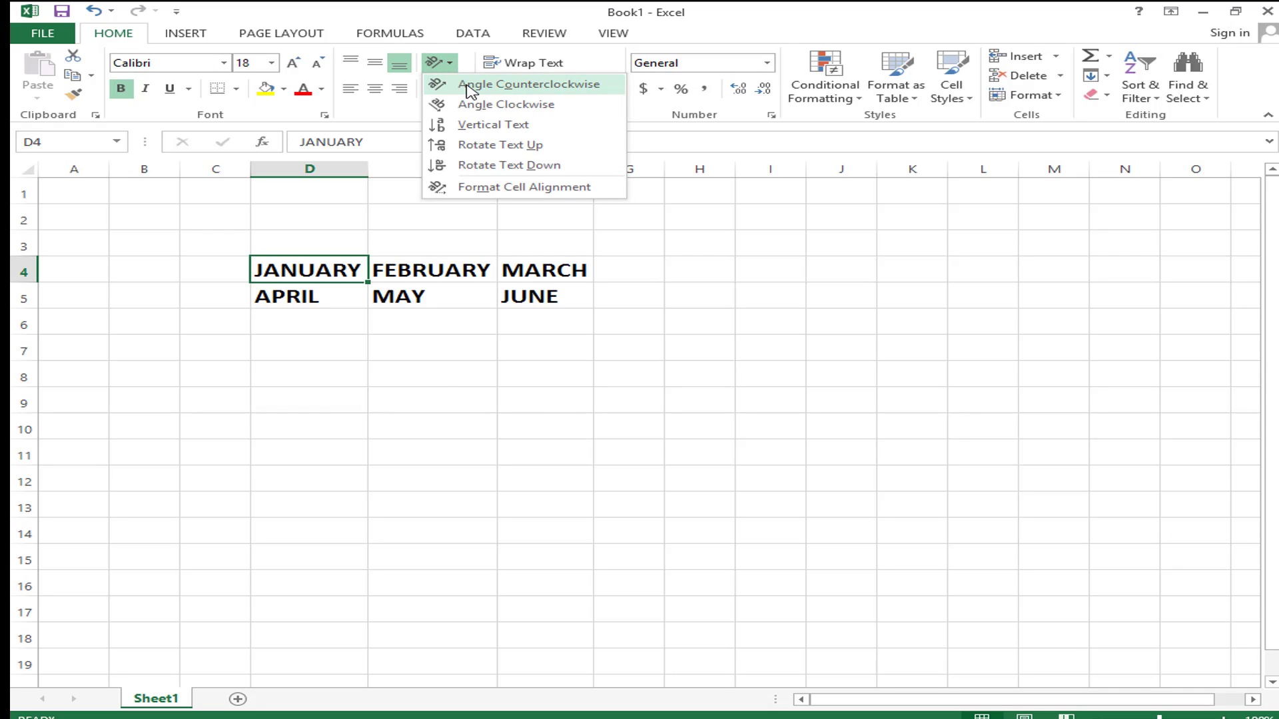
pyautogui.click(471, 91)
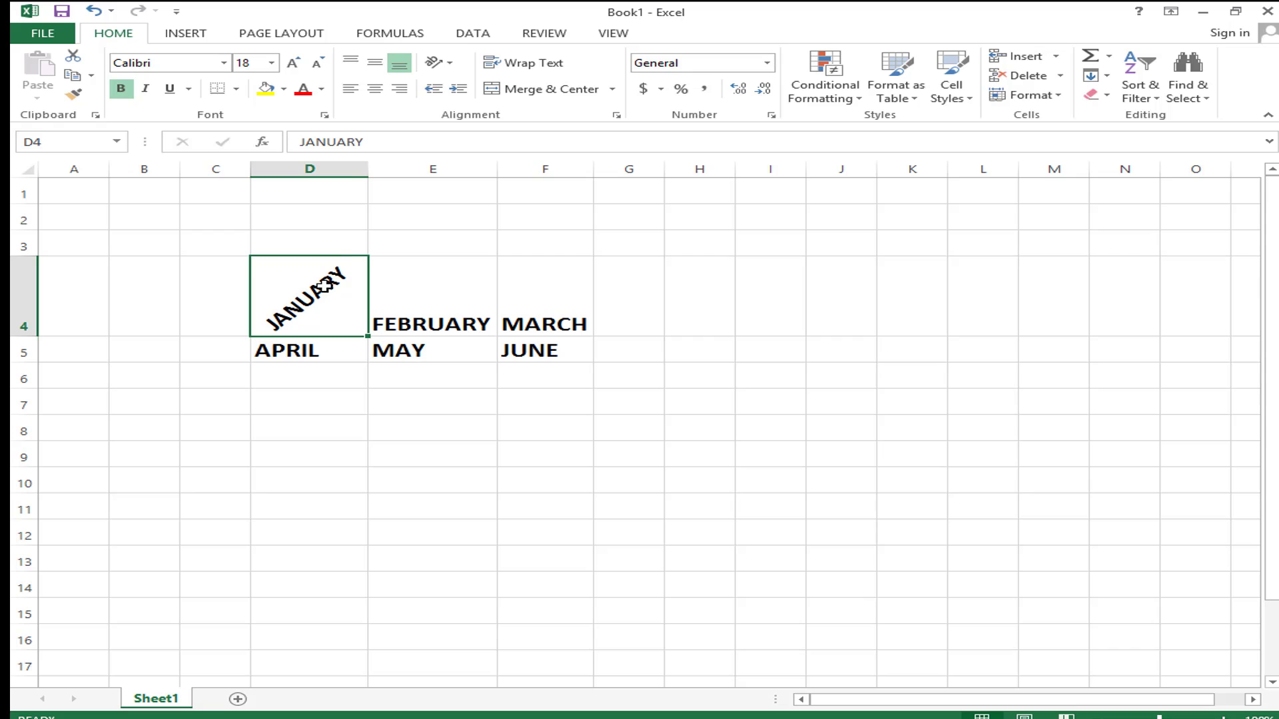
pyautogui.click(431, 298)
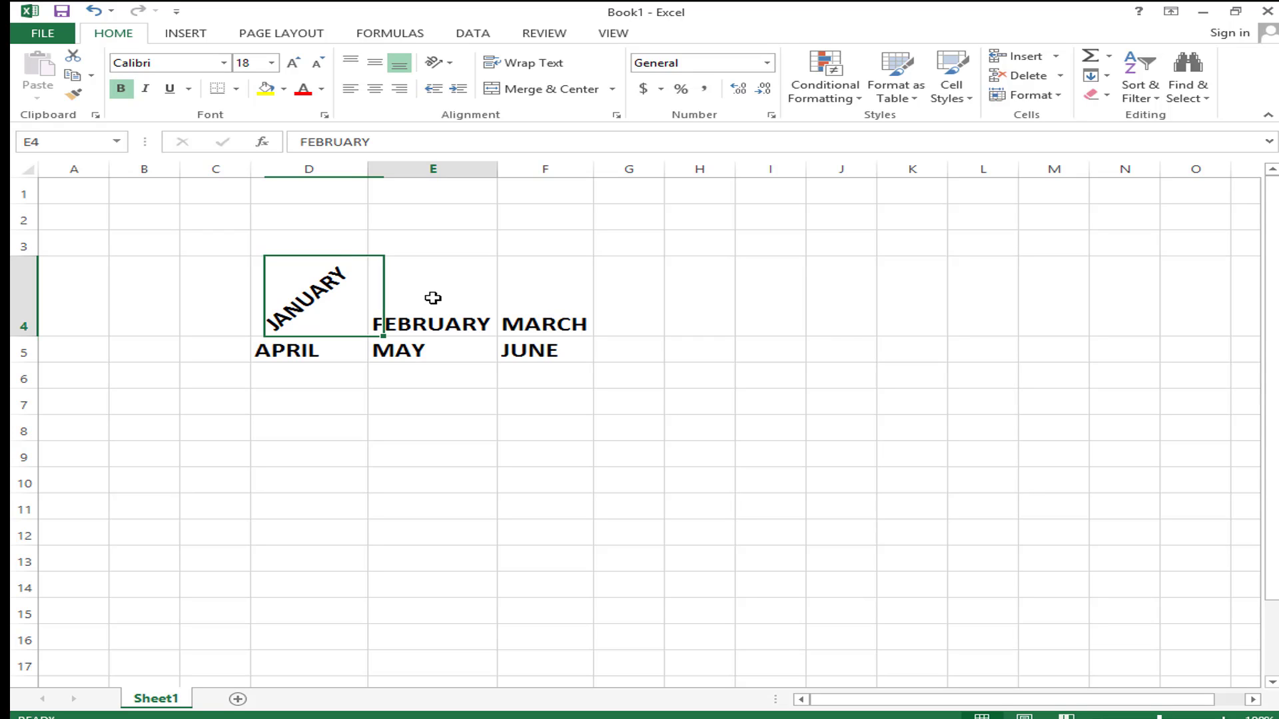
pyautogui.click(441, 63)
pyautogui.click(460, 105)
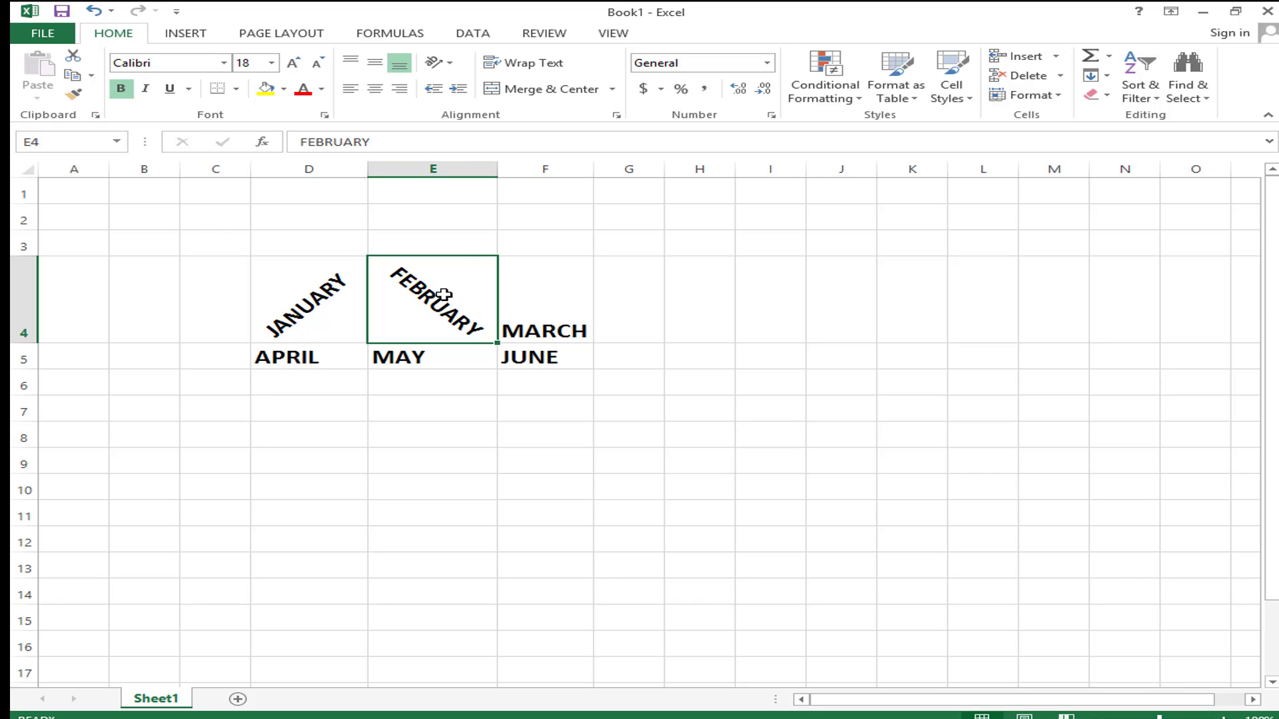
pyautogui.click(529, 315)
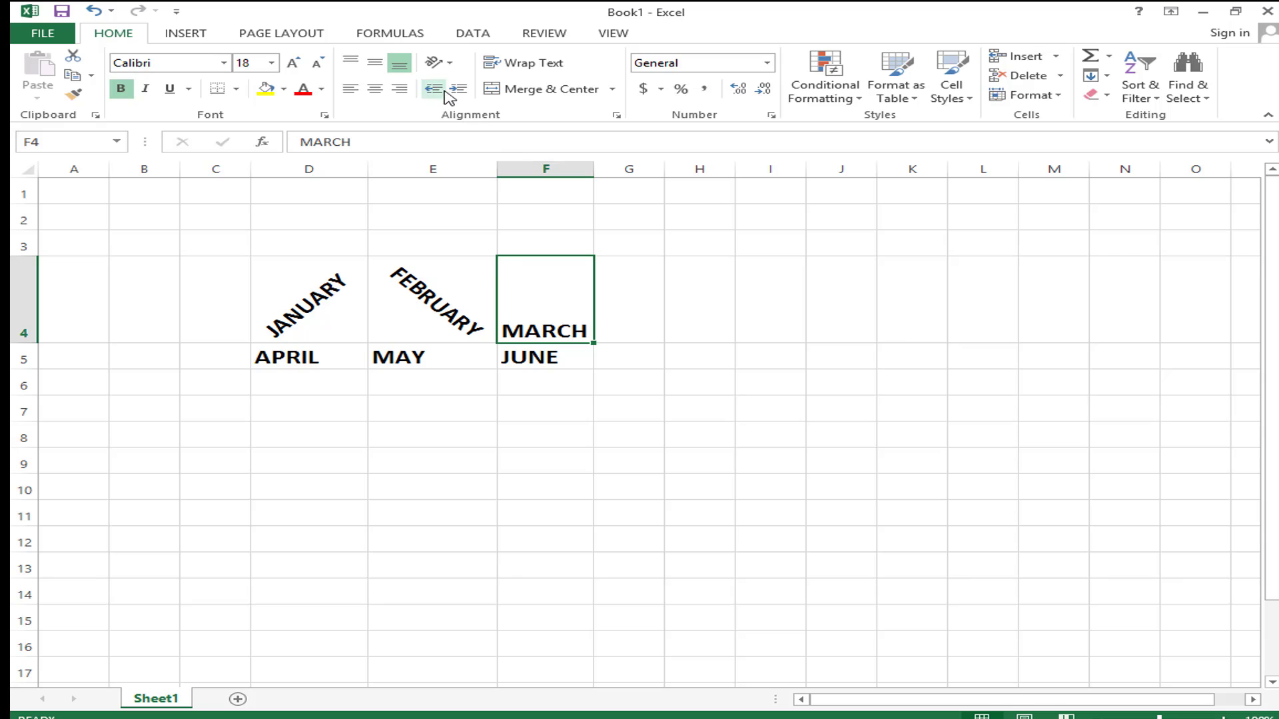
pyautogui.click(439, 62)
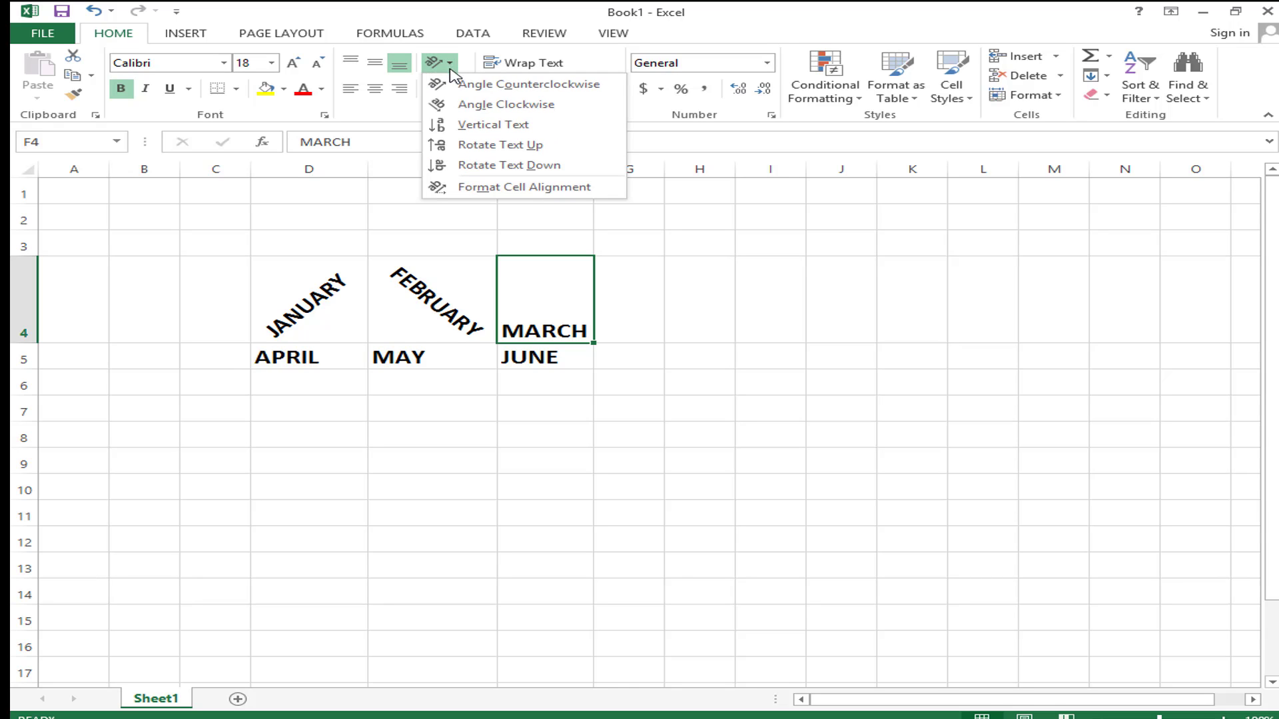
pyautogui.click(465, 131)
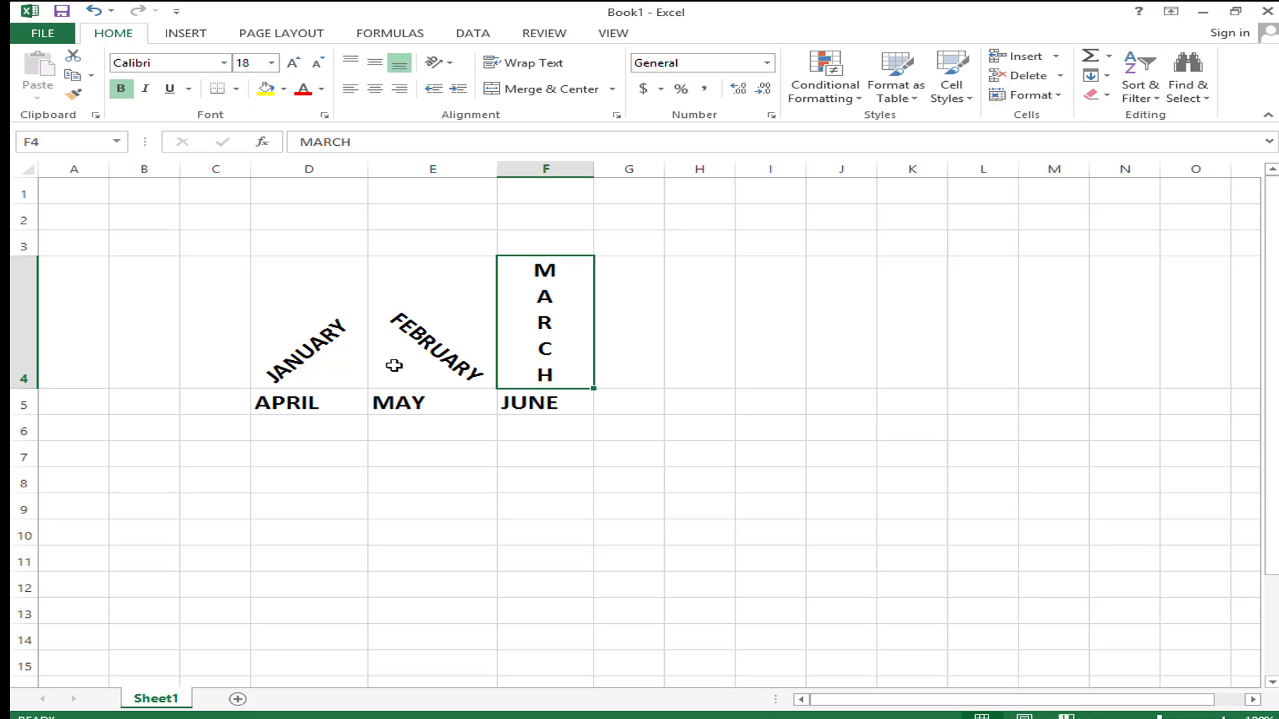
pyautogui.click(338, 396)
# Step: Rotate APRIL in D5 to read upward and MAY in E5 to read downward
pyautogui.click(439, 63)
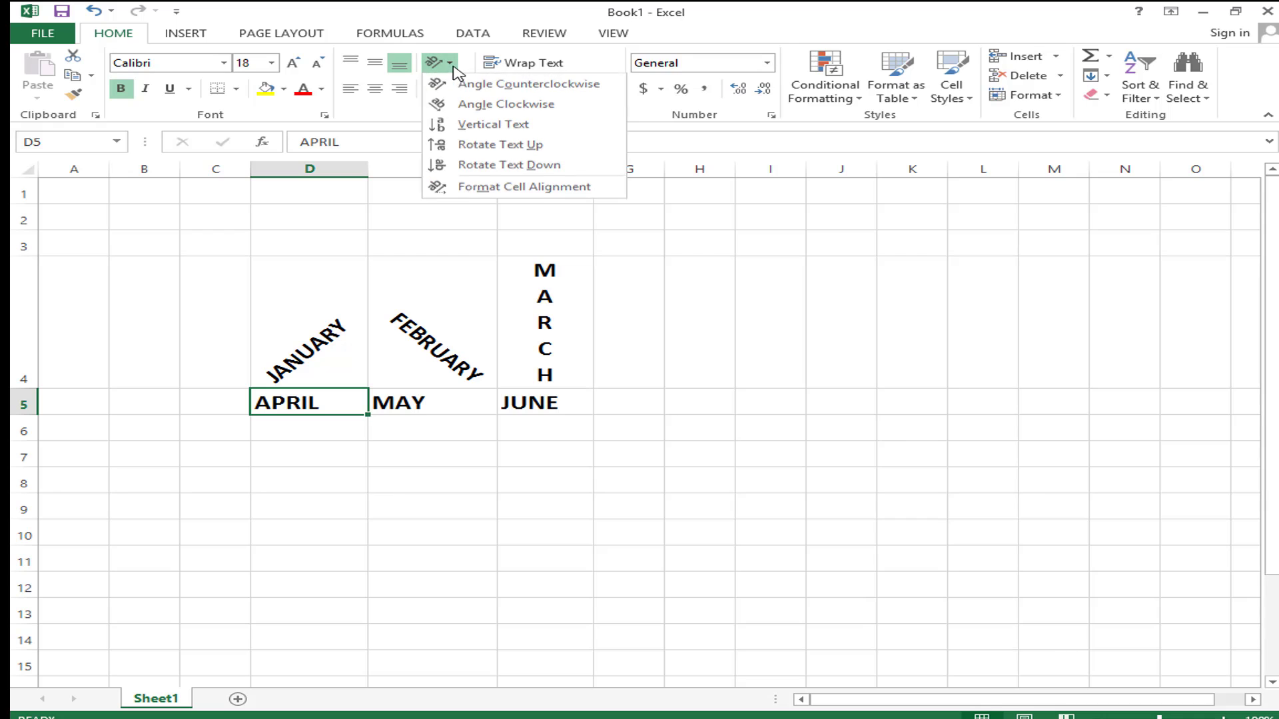
pyautogui.click(471, 147)
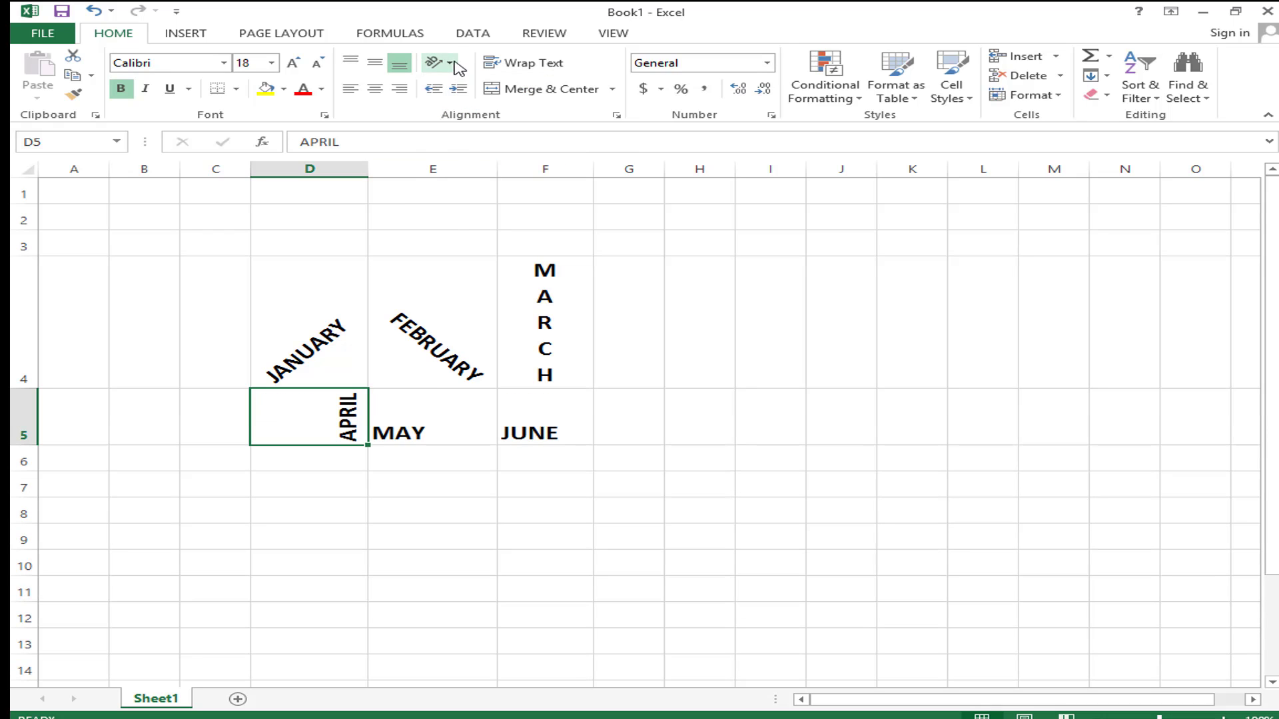
pyautogui.click(453, 63)
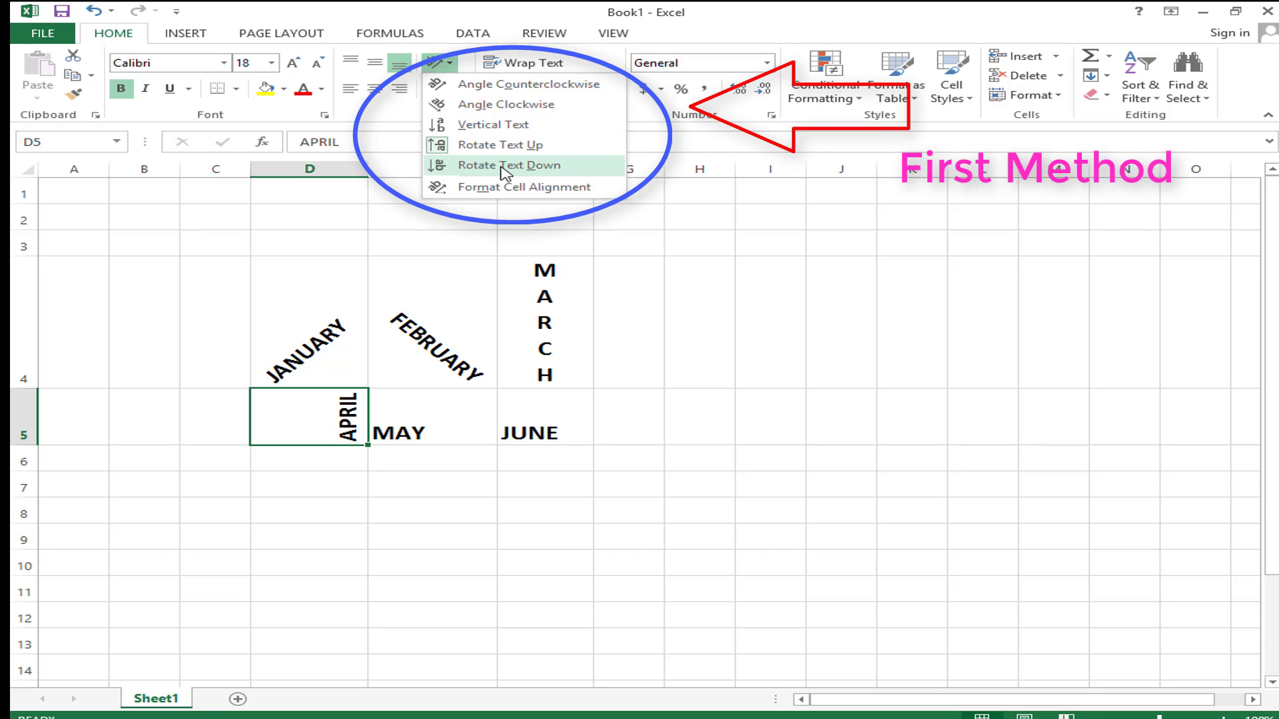
pyautogui.click(448, 412)
pyautogui.click(442, 409)
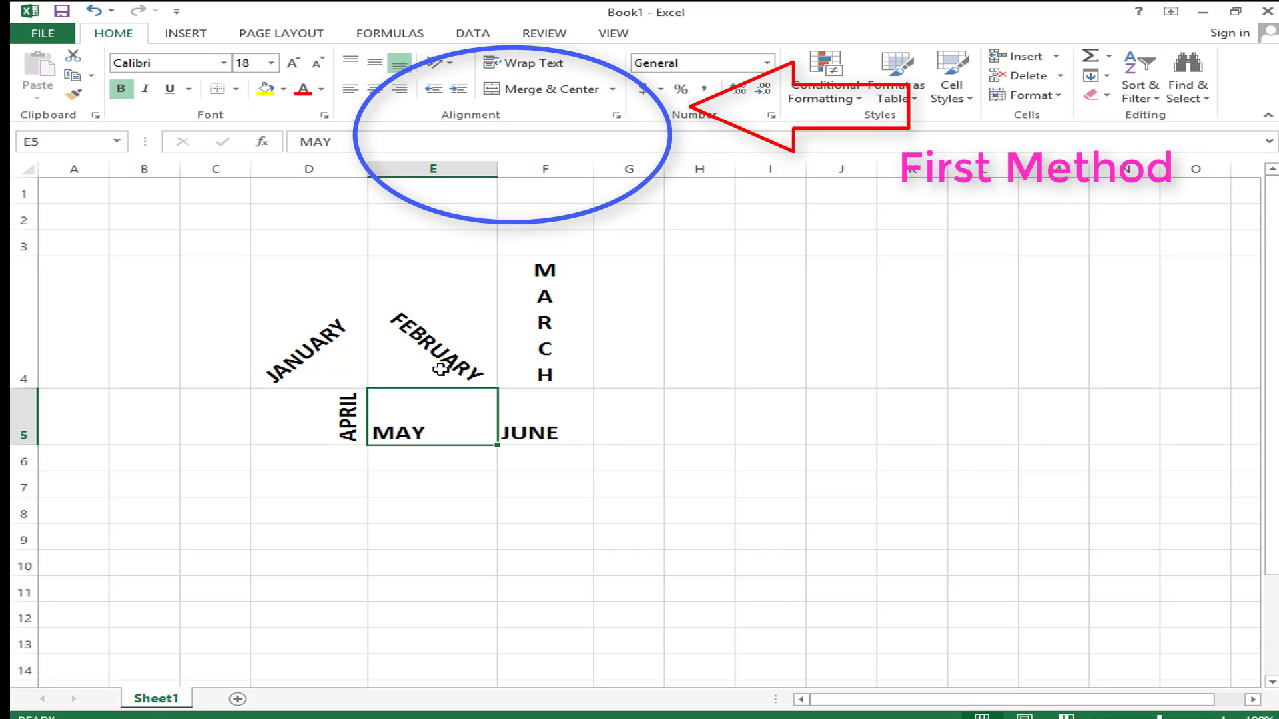
pyautogui.click(441, 63)
pyautogui.click(488, 165)
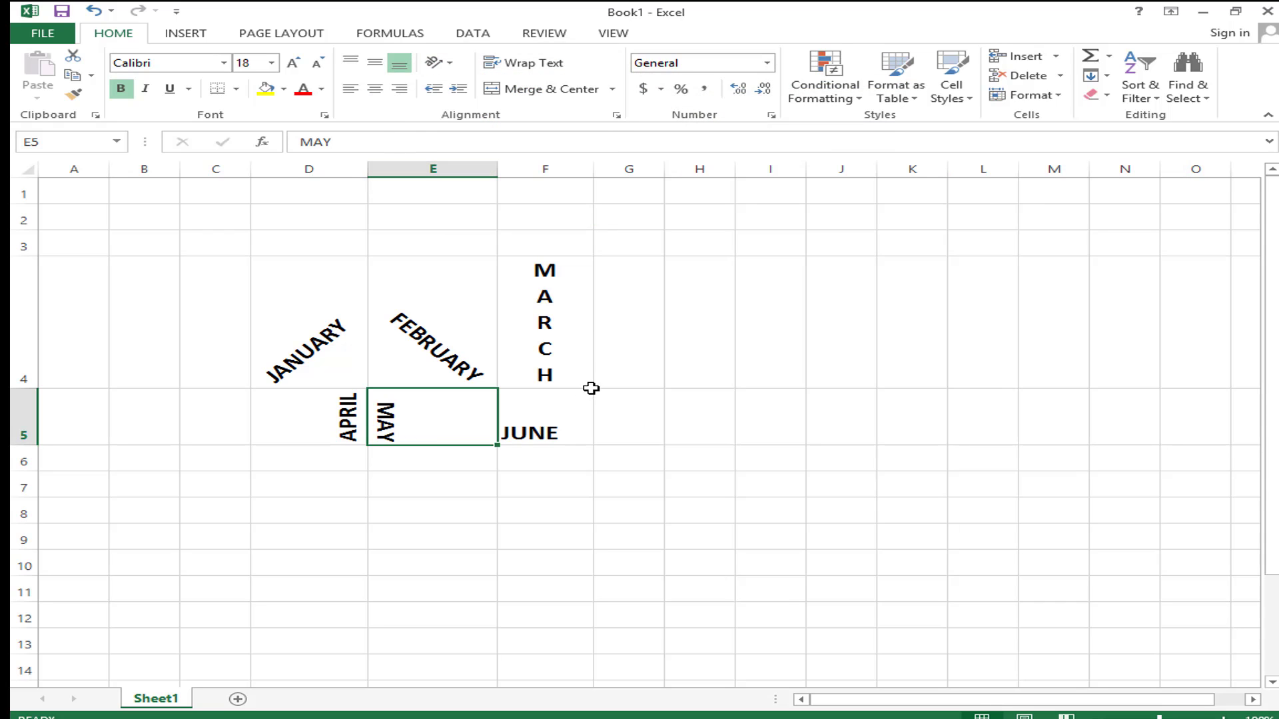
pyautogui.click(545, 411)
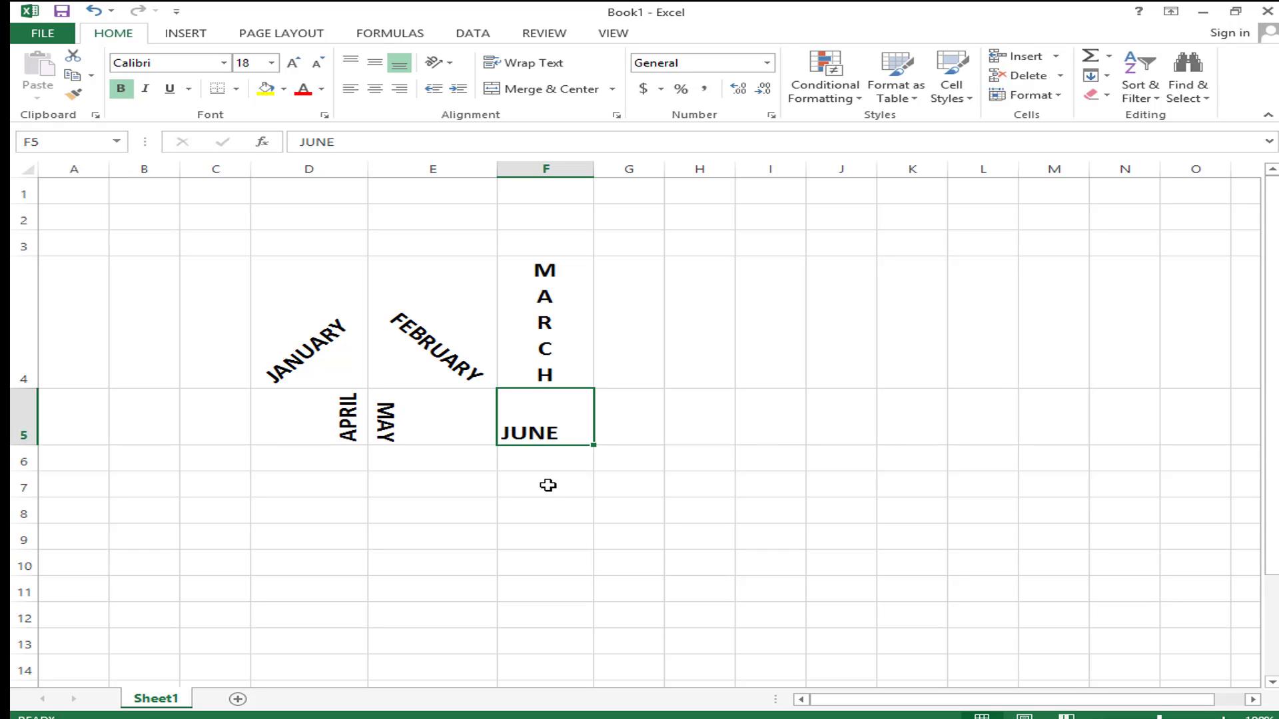
# Step: Enter 'NICETECH VIDYA TELUGU TUTORIALS' in cell F7
pyautogui.click(548, 485)
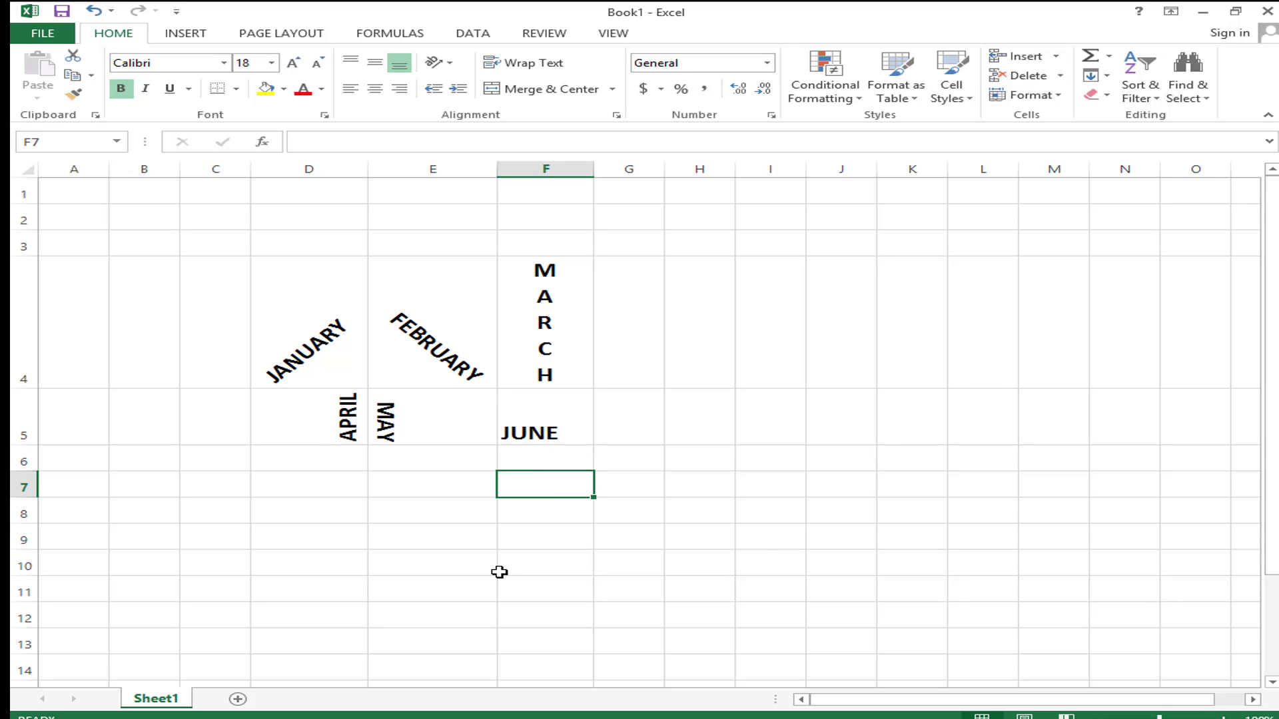
pyautogui.write('NI')
pyautogui.write('C')
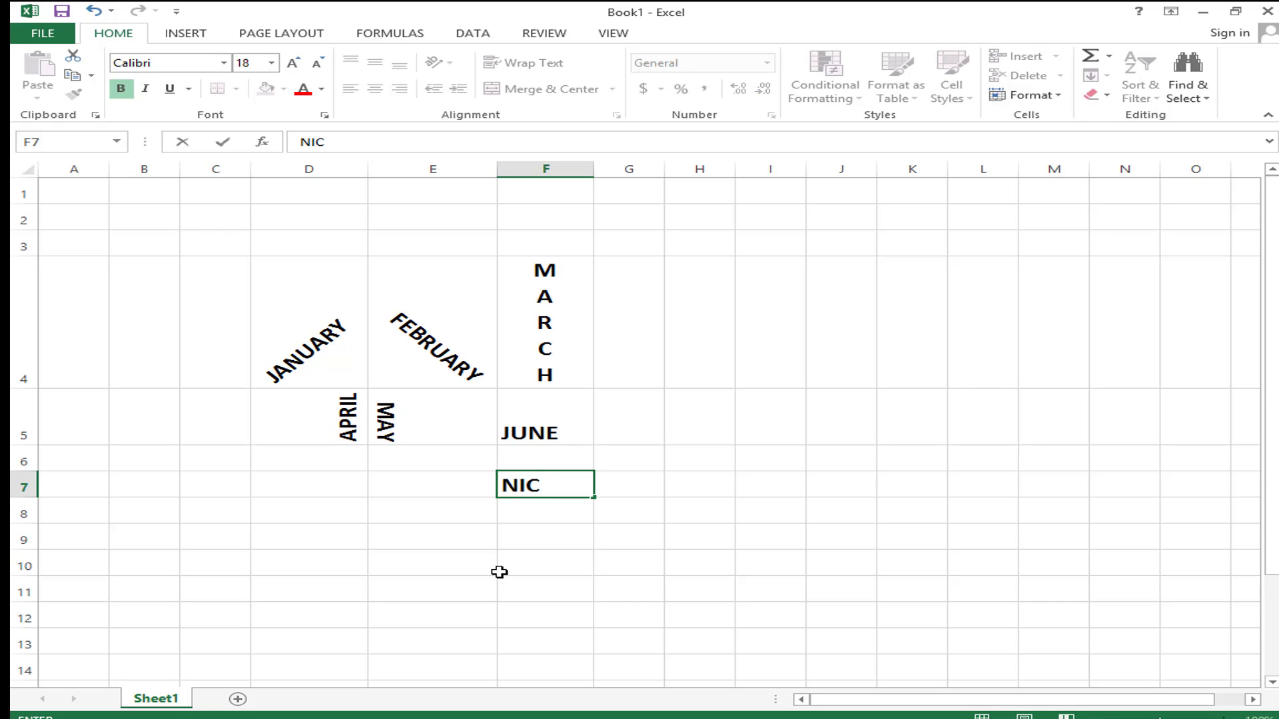
pyautogui.write('ETECH ')
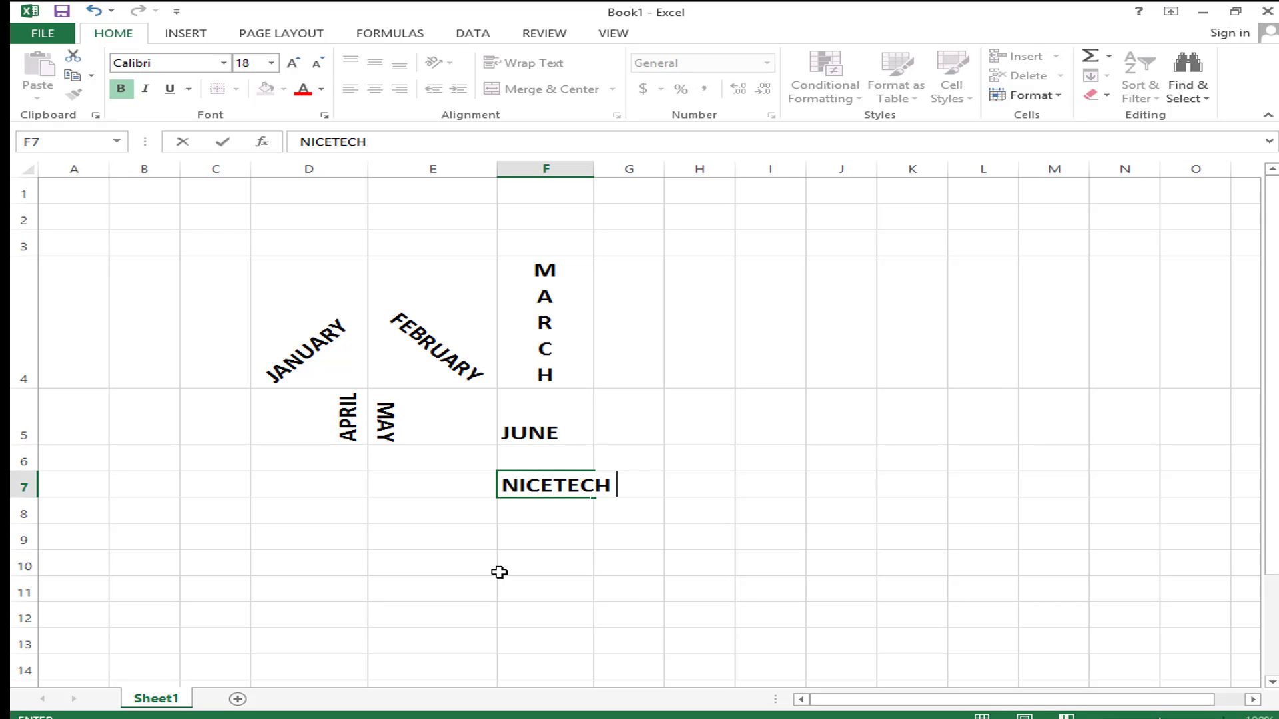
pyautogui.write('VIDYA TEL')
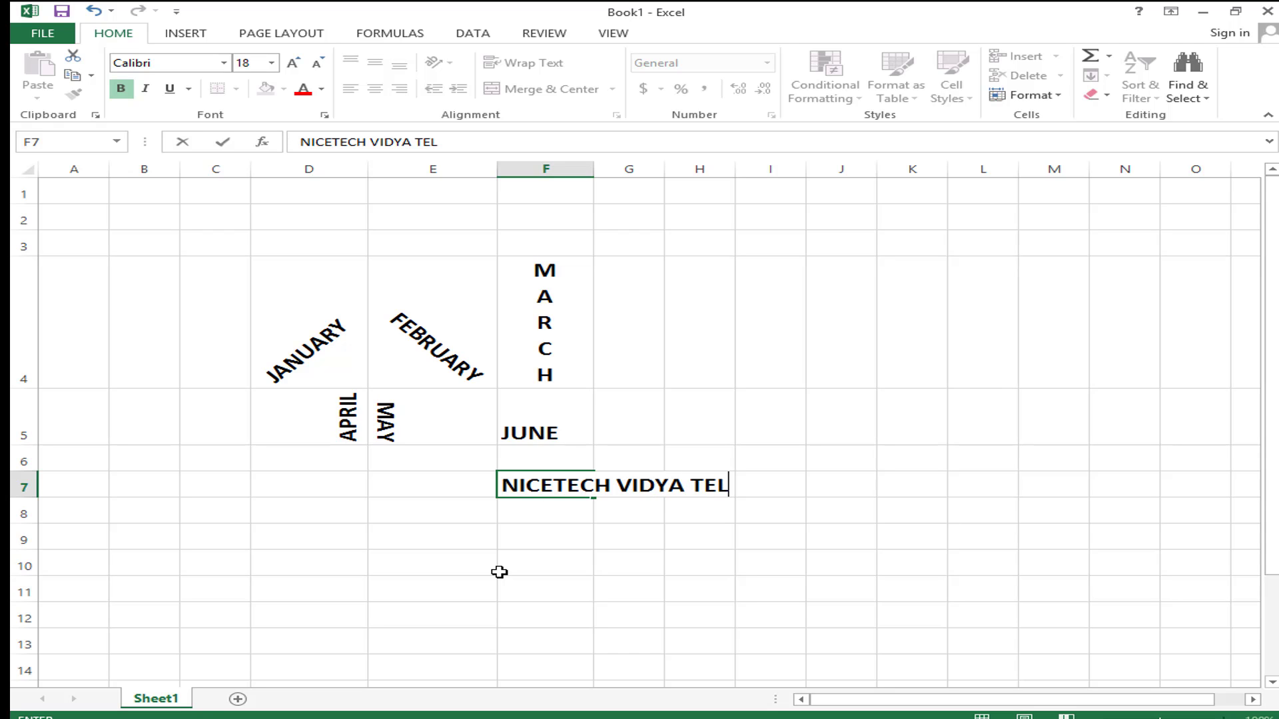
pyautogui.write('UGU TUTO')
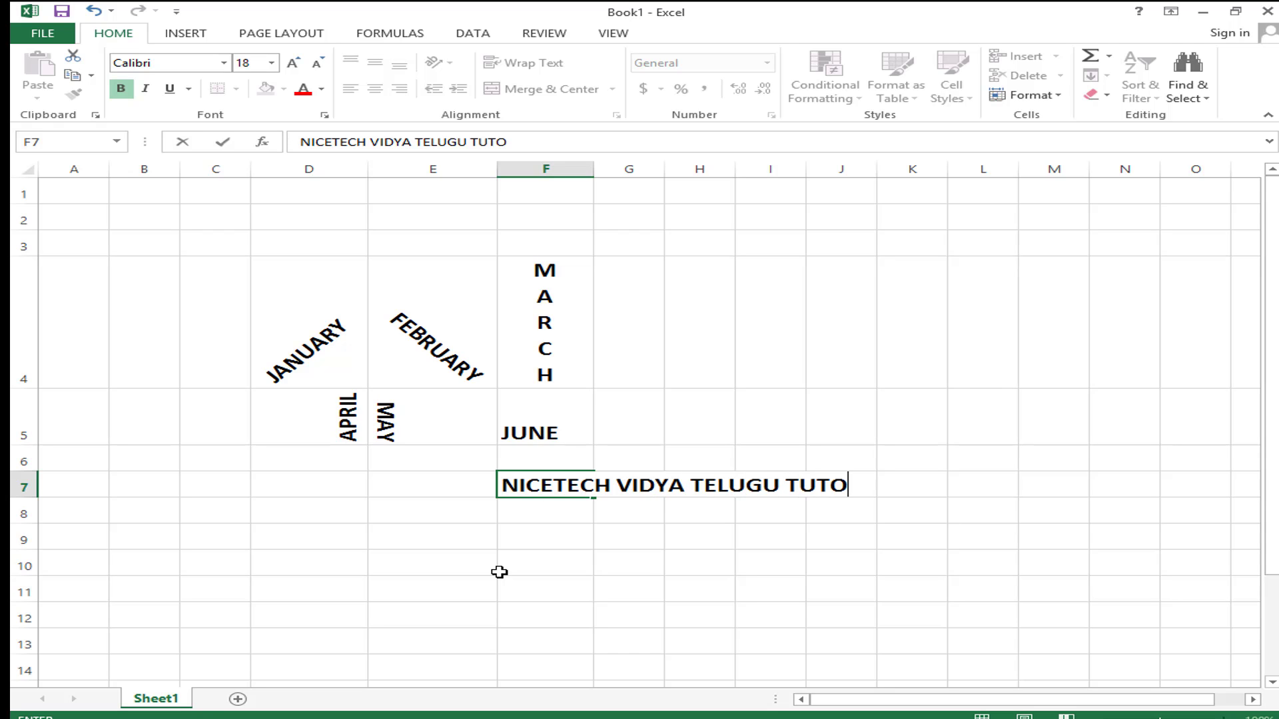
pyautogui.write('RIALS')
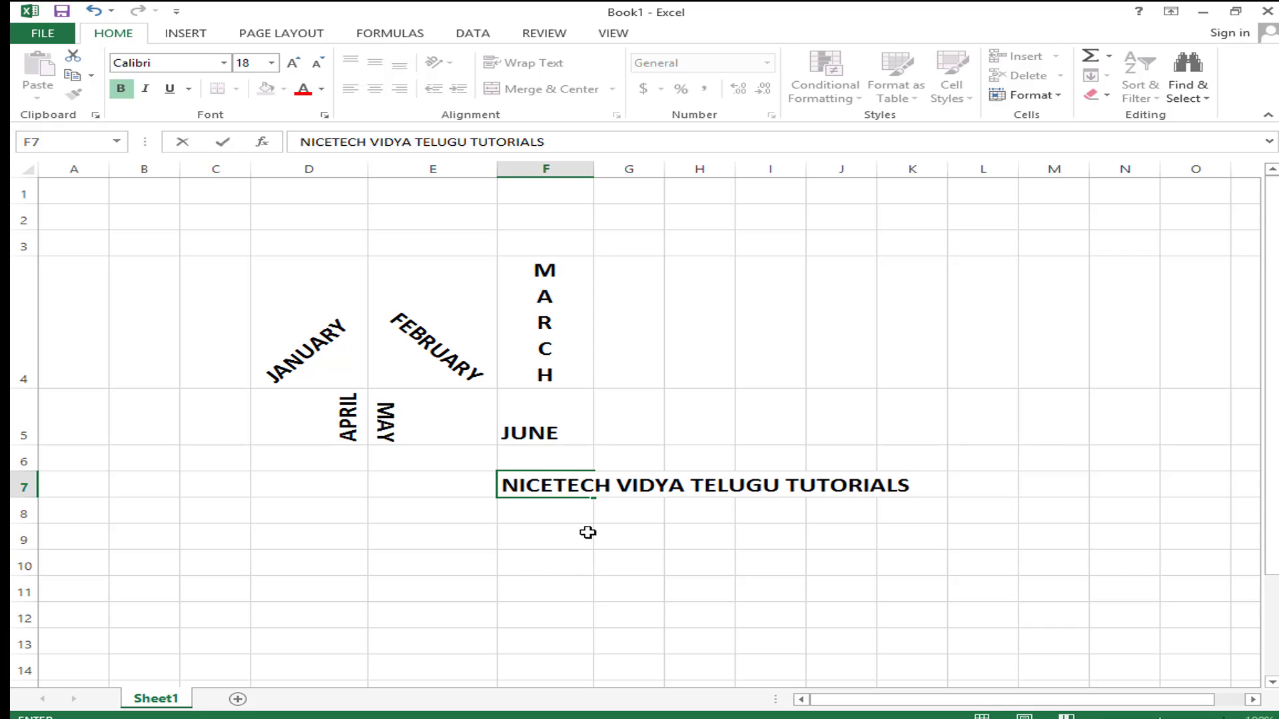
pyautogui.click(583, 533)
pyautogui.click(566, 492)
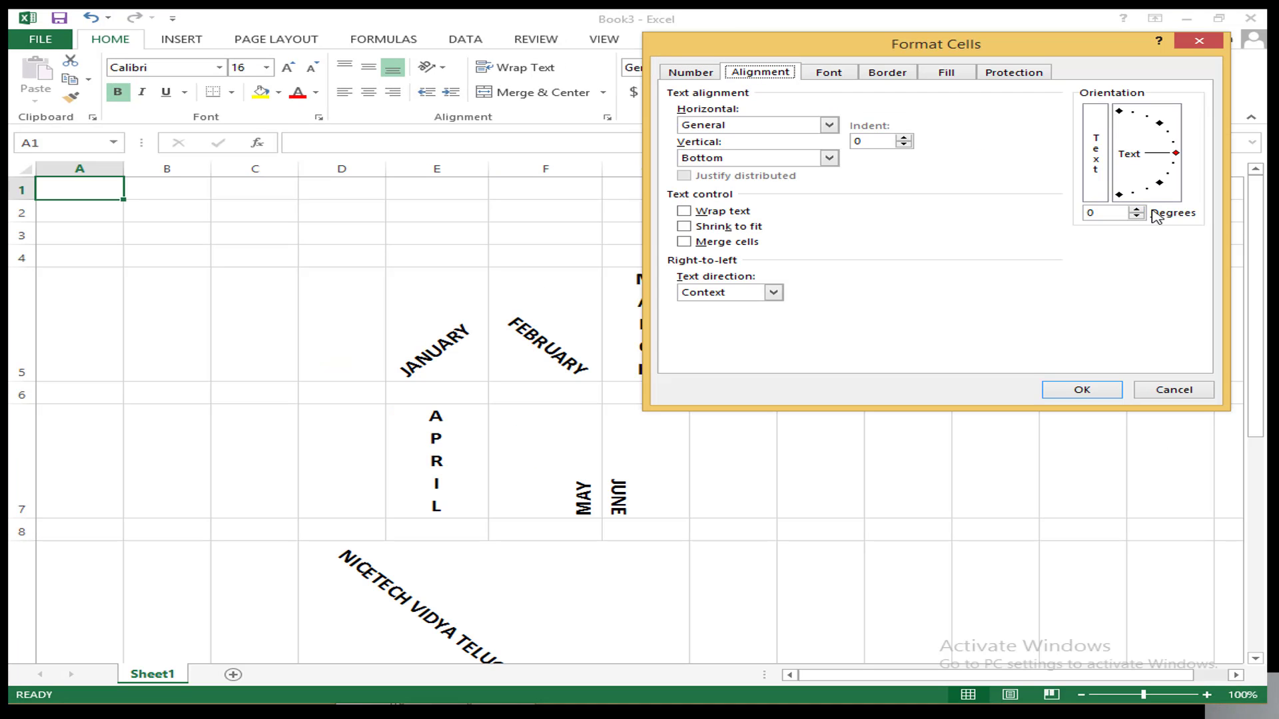
# Step: Close the formatting settings and undo the earlier text rotations four times
pyautogui.click(1169, 391)
pyautogui.scroll(-2, 428, 588)
pyautogui.scroll(2, 427, 587)
pyautogui.scroll(-2, 515, 464)
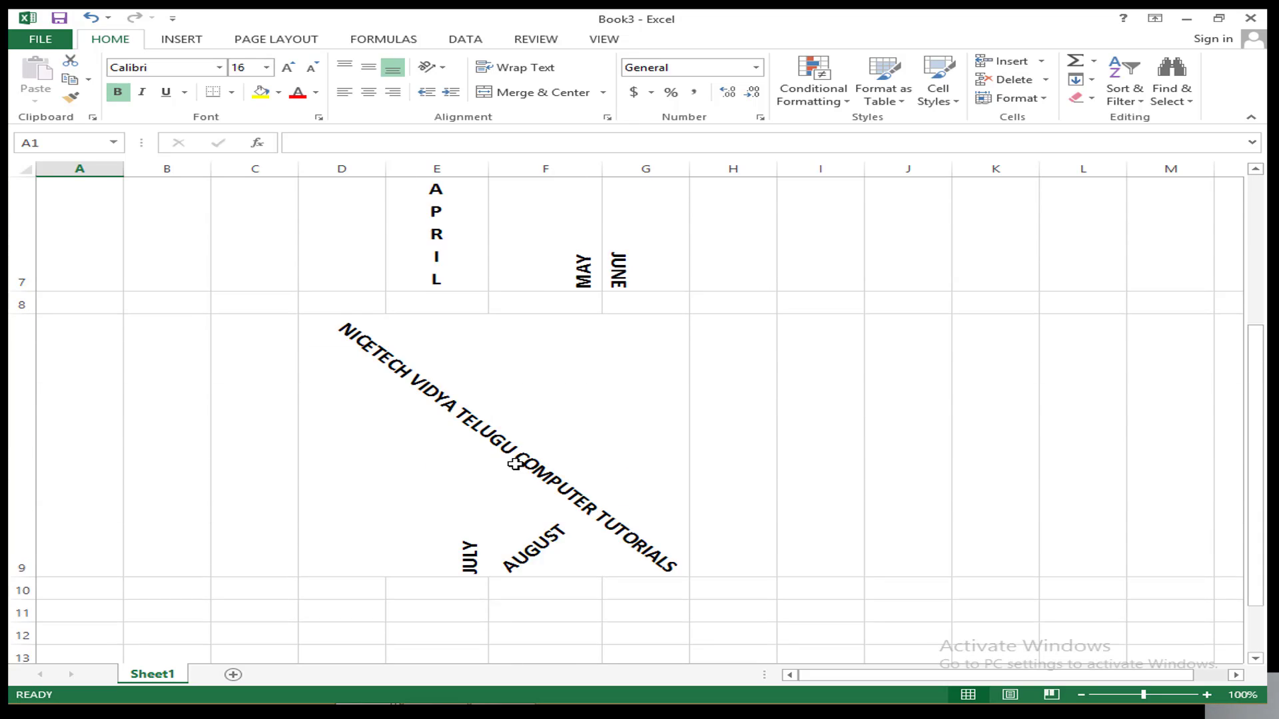
pyautogui.scroll(1, 515, 464)
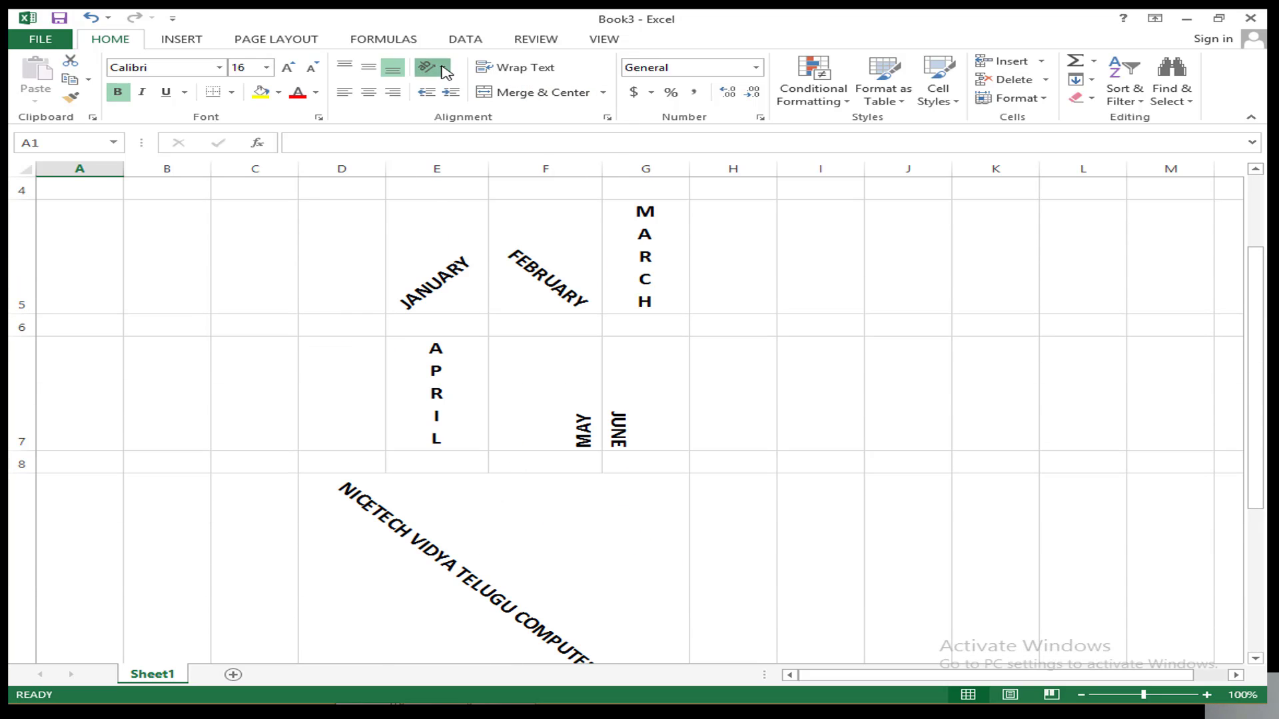
pyautogui.click(93, 22)
pyautogui.click(94, 22)
pyautogui.click(93, 22)
pyautogui.click(93, 22)
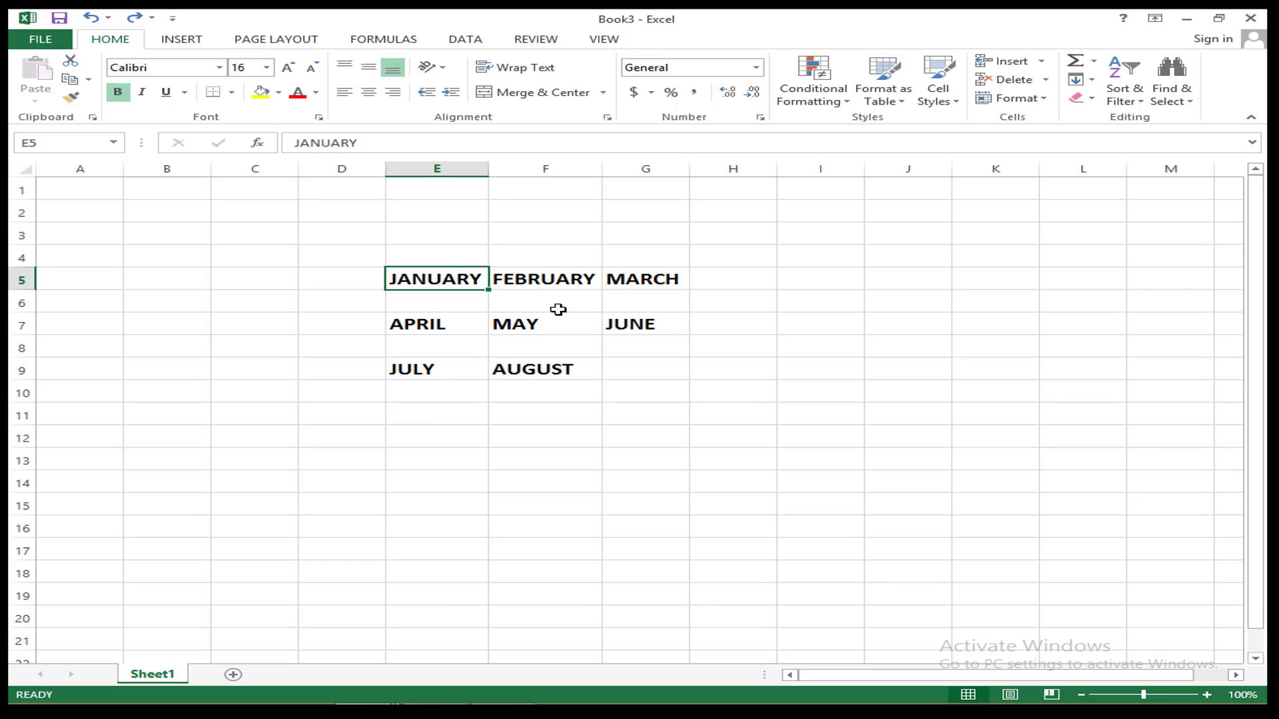
# Step: Rotate JANUARY in E5 to 45 degrees via Format Cells
pyautogui.click(558, 310)
pyautogui.click(434, 278)
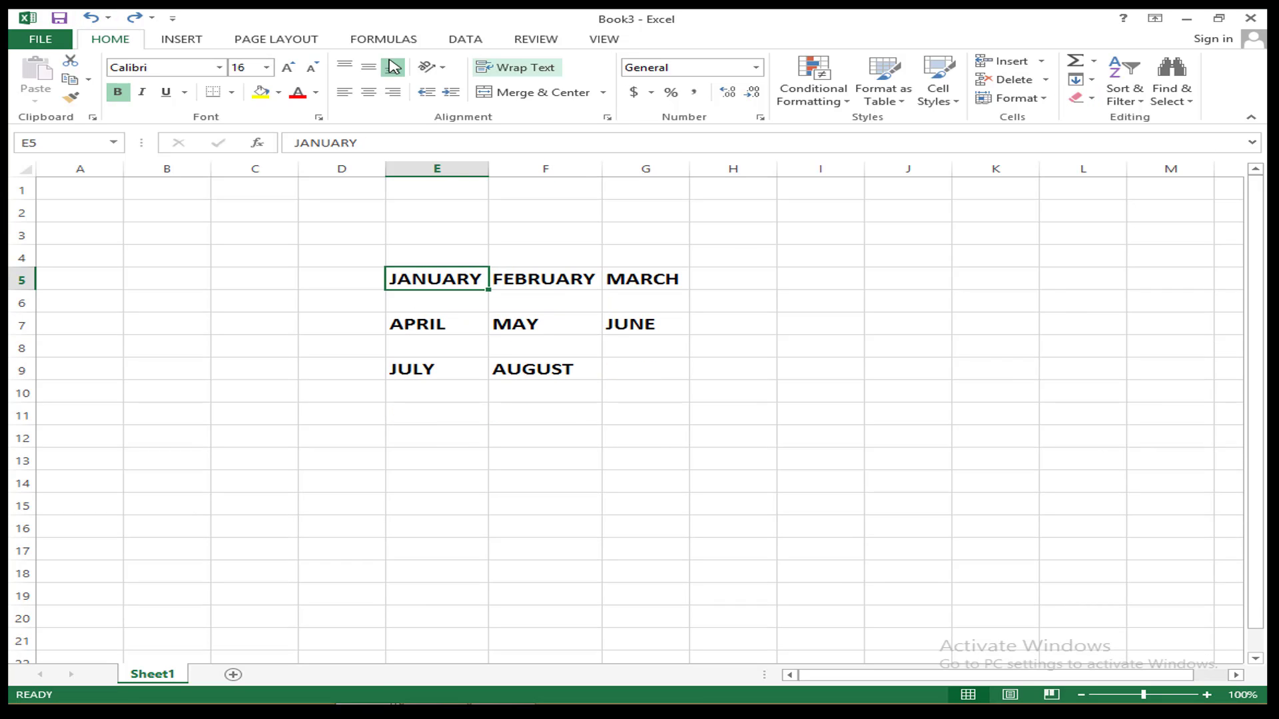
pyautogui.click(1039, 99)
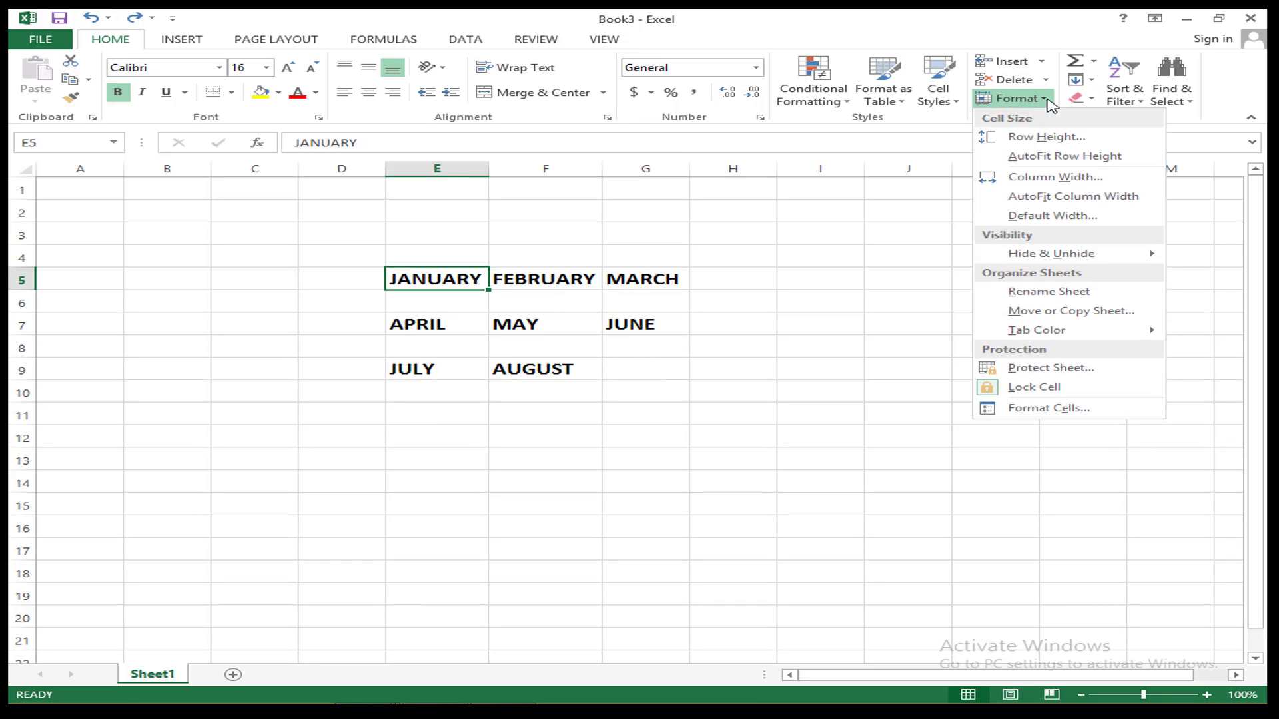
pyautogui.click(1044, 406)
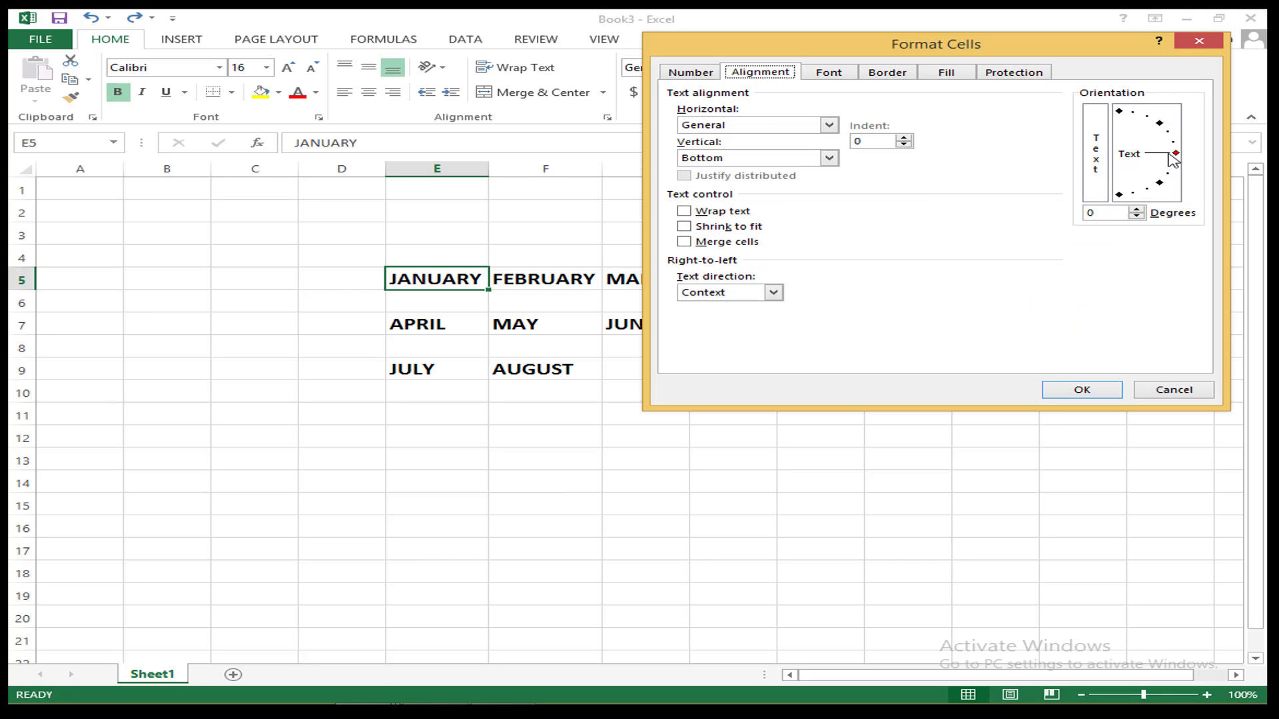
pyautogui.click(1129, 148)
pyautogui.click(1072, 377)
pyautogui.press('Right')
# Step: Set FEBRUARY in F5 to vertical stacked text via Format Cells
pyautogui.click(1012, 99)
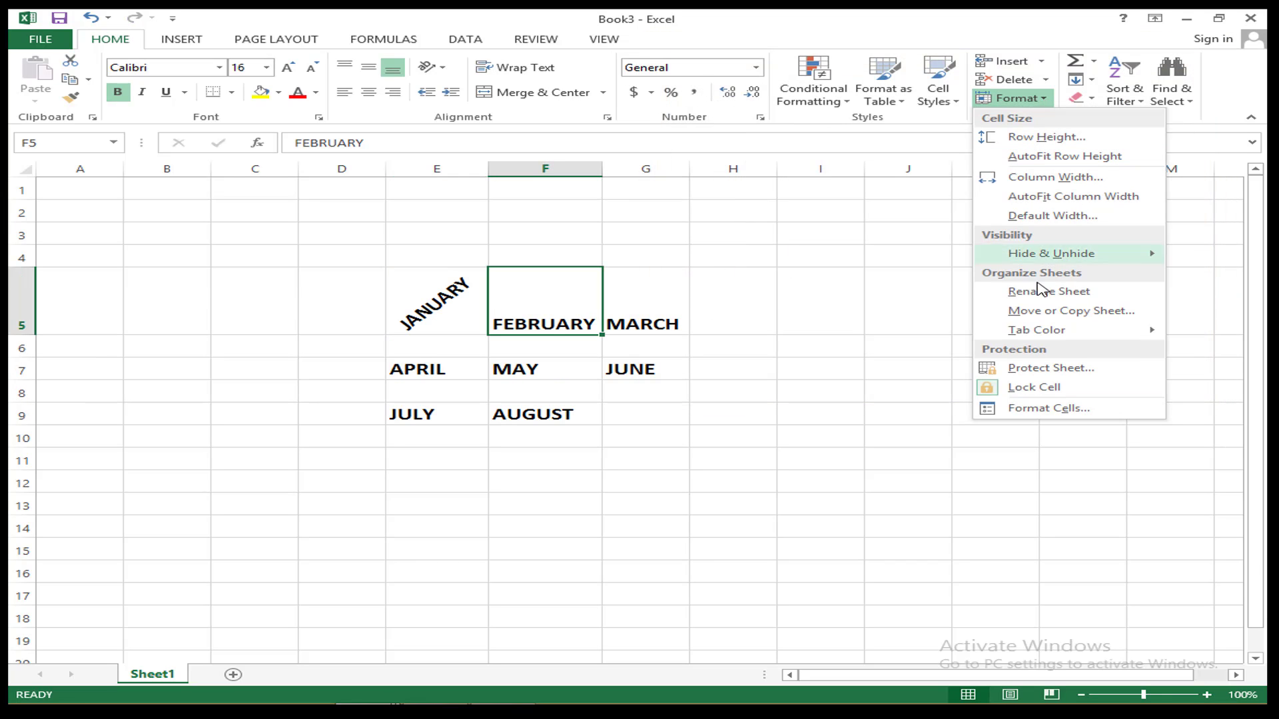
pyautogui.click(1043, 409)
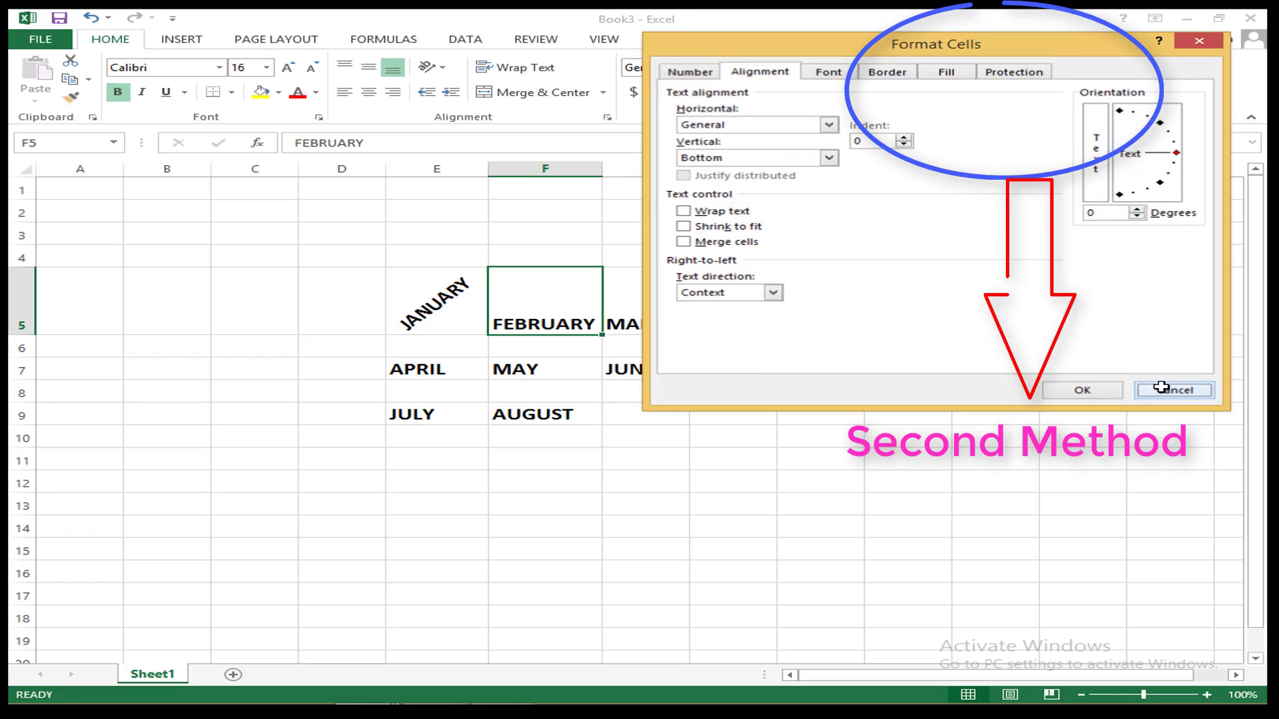
pyautogui.click(1096, 143)
pyautogui.click(1082, 389)
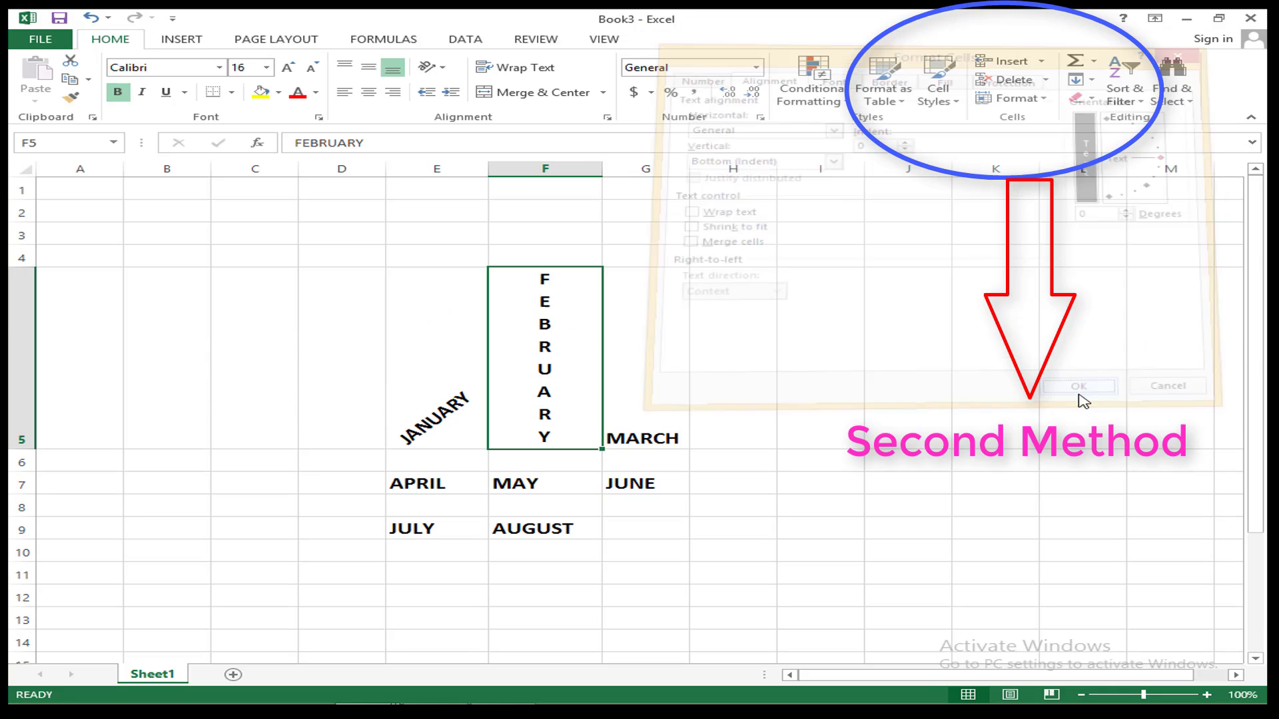
# Step: Rotate MARCH in G5 to read upward using the Orientation options
pyautogui.click(633, 368)
pyautogui.click(431, 66)
pyautogui.click(463, 108)
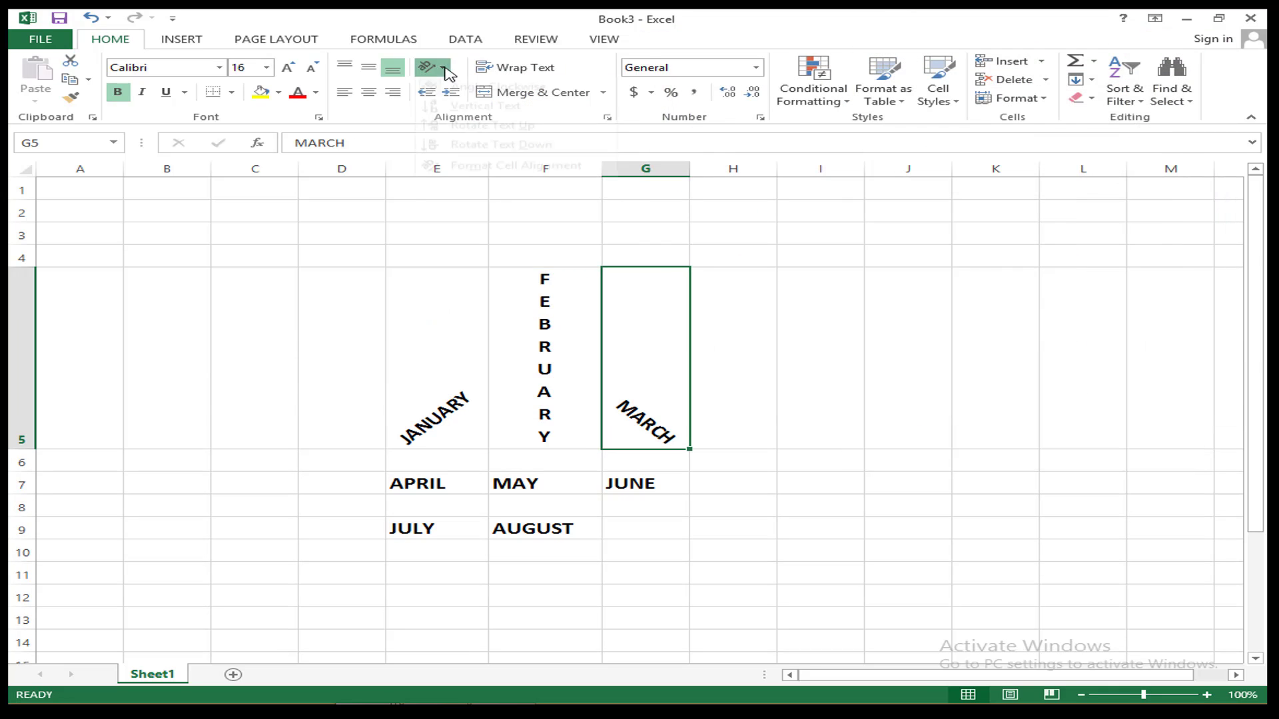
pyautogui.click(432, 67)
pyautogui.click(493, 146)
pyautogui.click(432, 67)
pyautogui.click(432, 67)
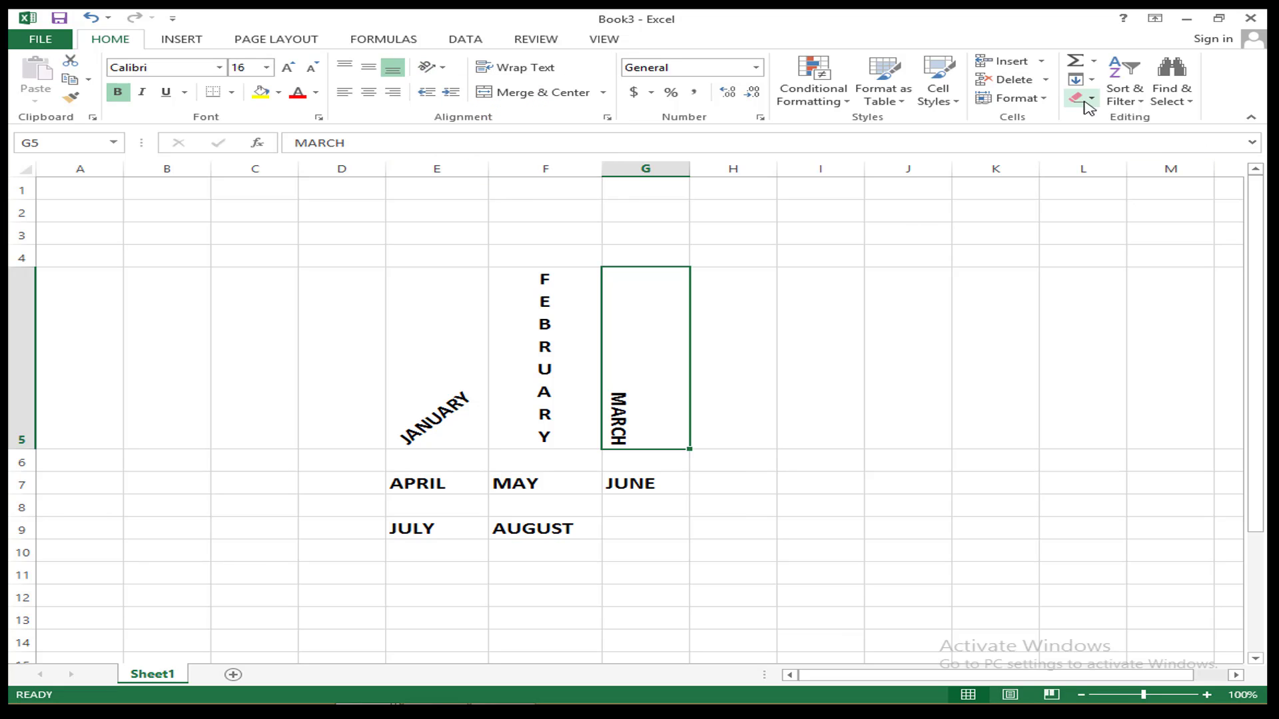
pyautogui.click(629, 485)
pyautogui.click(1045, 100)
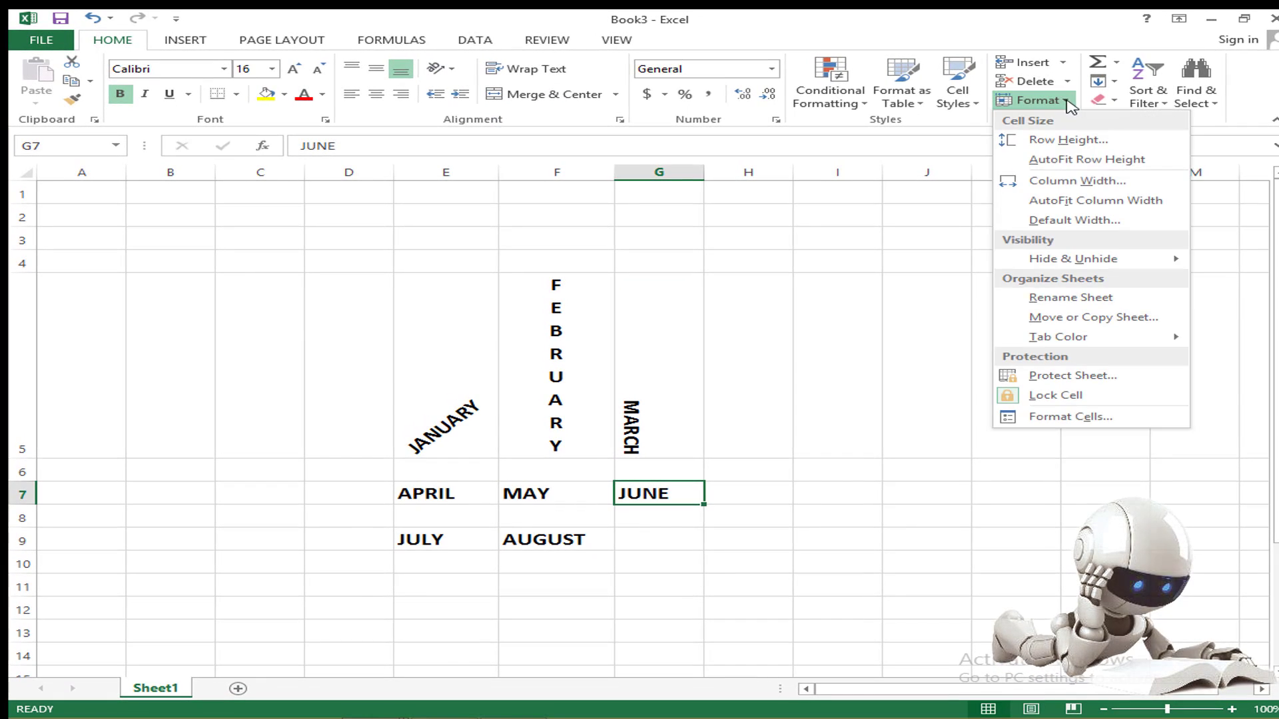
# Step: Angle JUNE in G7 to -45 degrees, then delete all month labels in E5:G9
pyautogui.click(1066, 417)
pyautogui.click(1185, 189)
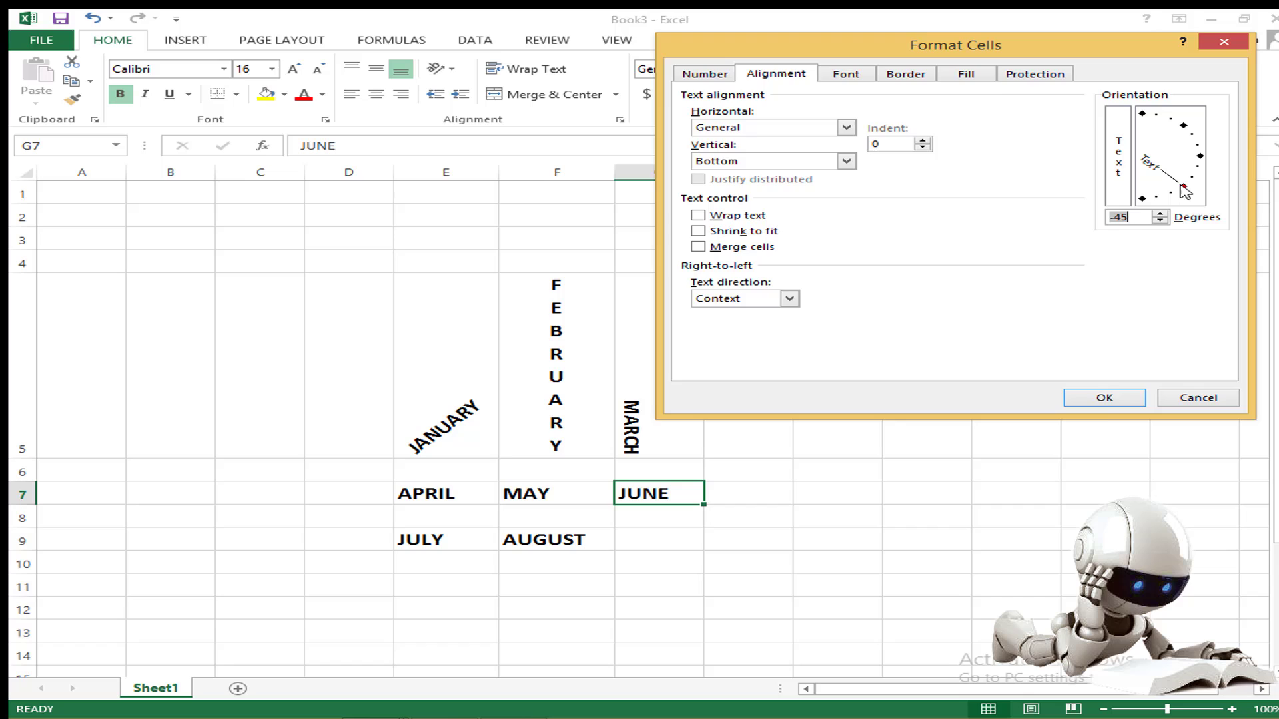
pyautogui.click(1105, 397)
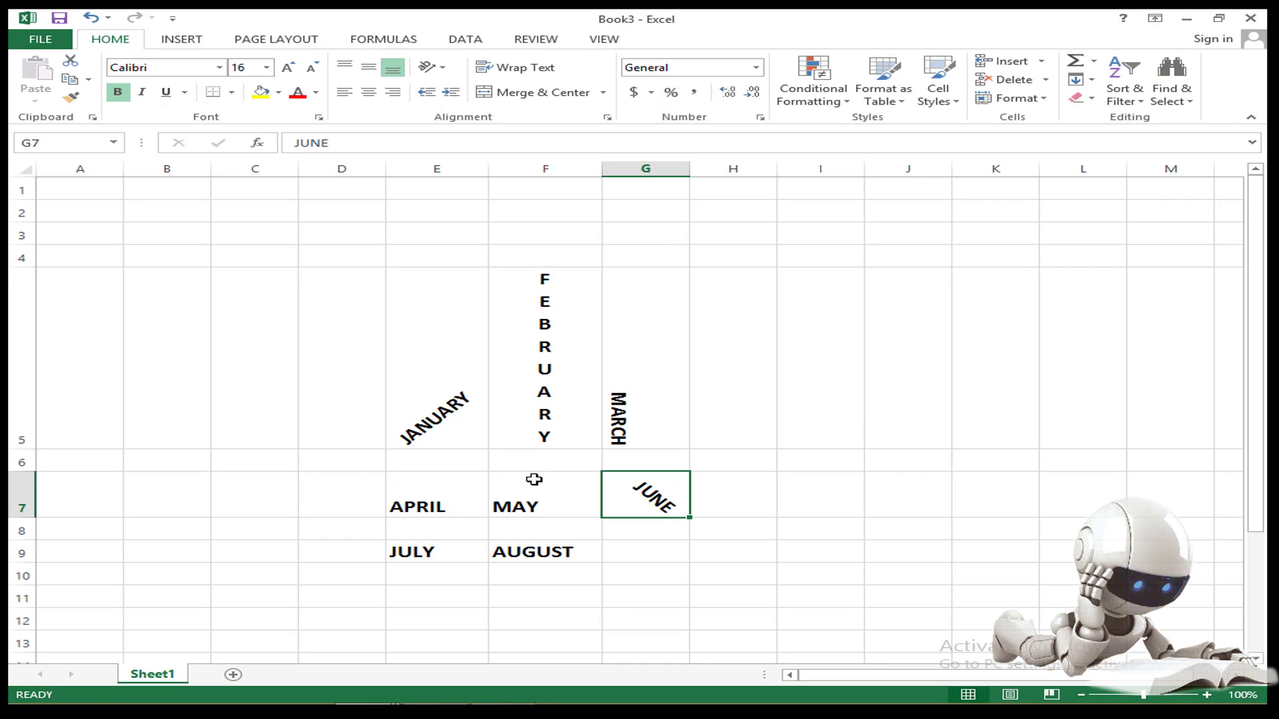
pyautogui.moveTo(447, 374)
pyautogui.mouseDown()
pyautogui.moveTo(570, 521)
pyautogui.moveTo(617, 544)
pyautogui.mouseUp()
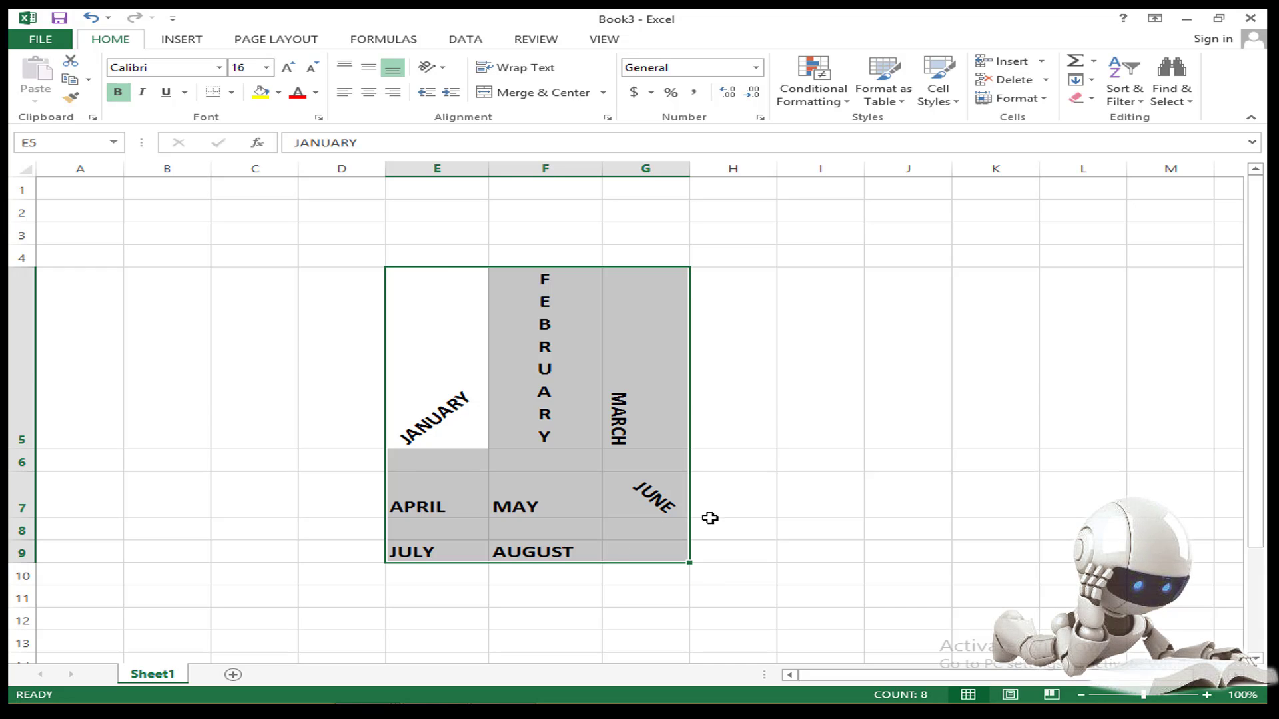
pyautogui.press('Delete')
# Step: Enter headers COUNTRY, CITY, JANUARY, FEBRUARY, MARCH in A3:E3
pyautogui.click(145, 207)
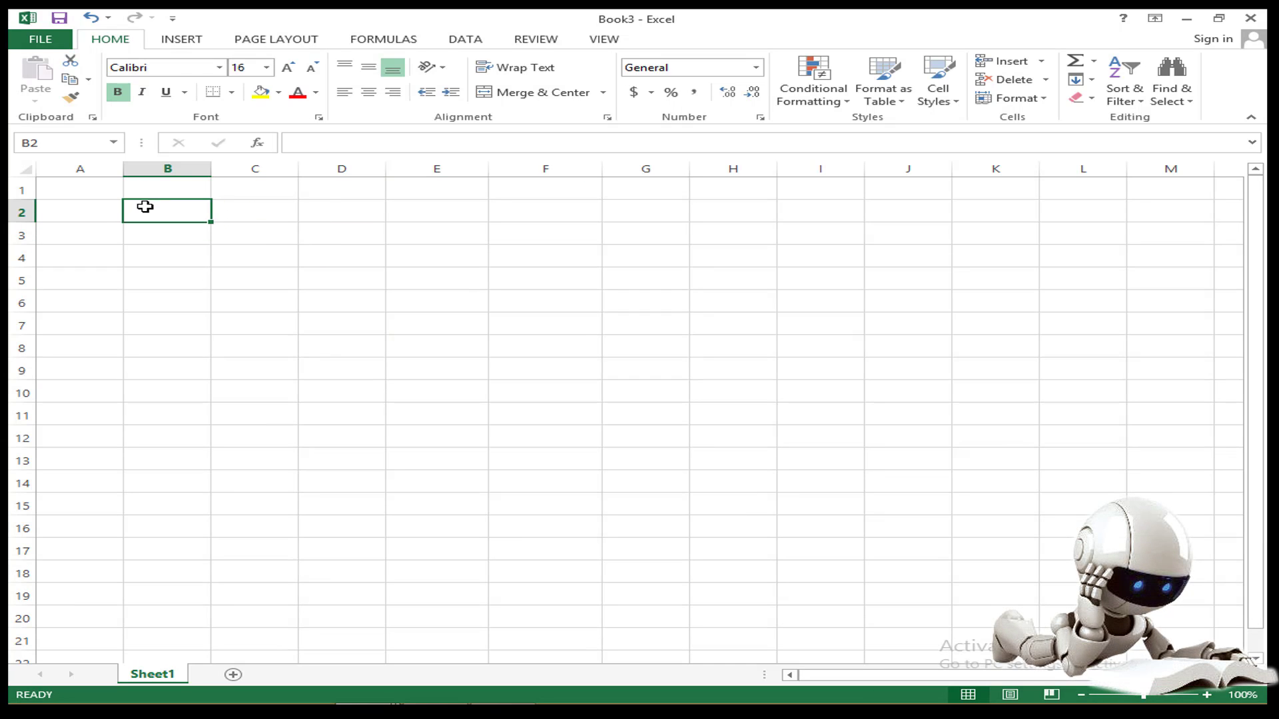
pyautogui.click(80, 235)
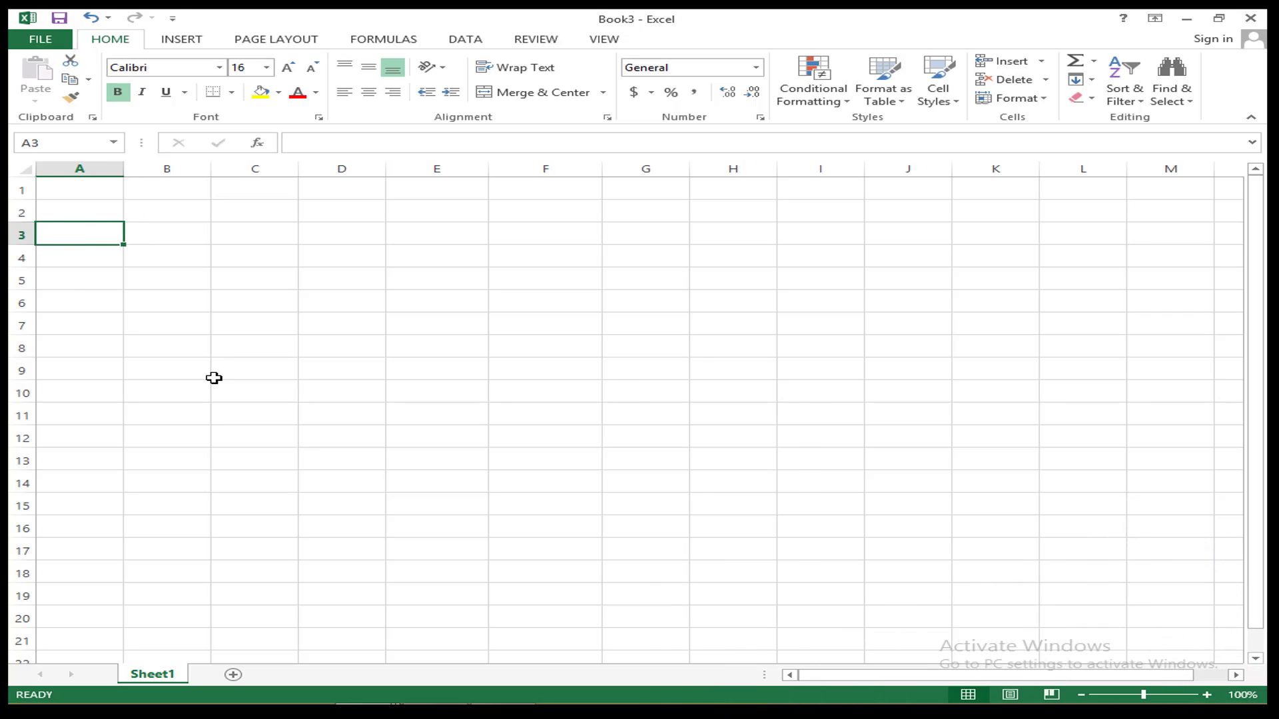
pyautogui.write('COU')
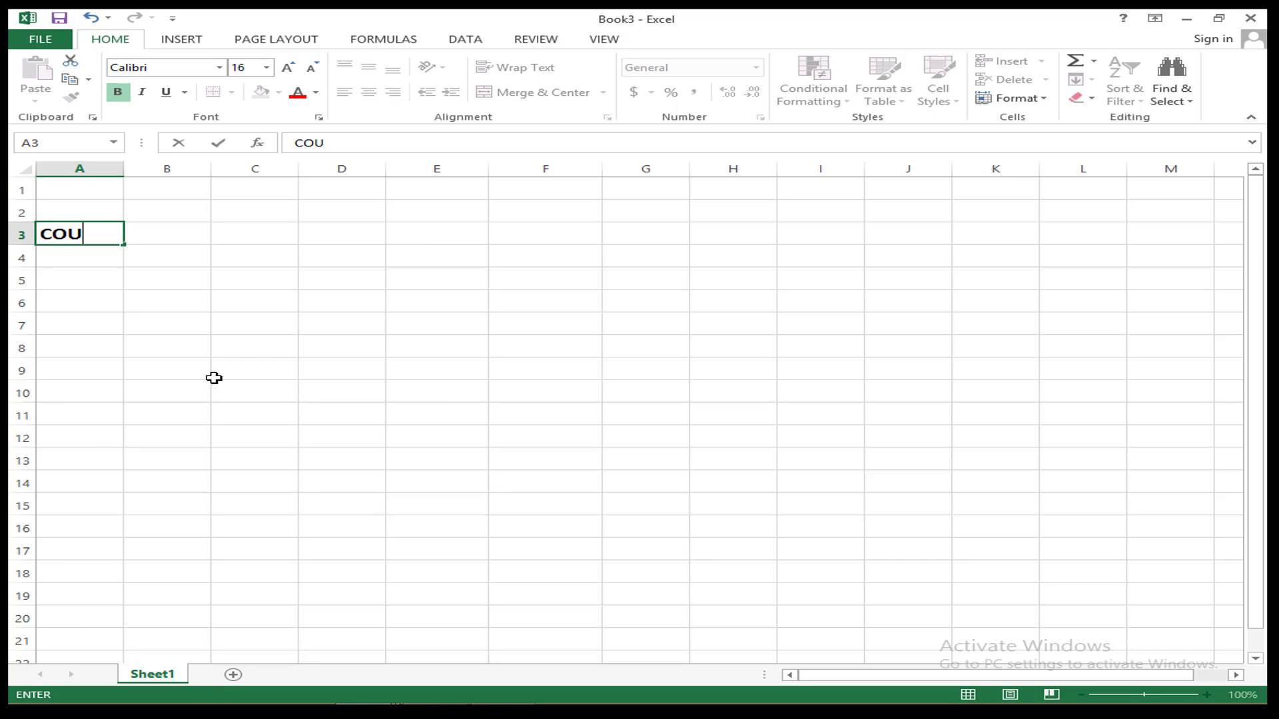
pyautogui.write('NTRY')
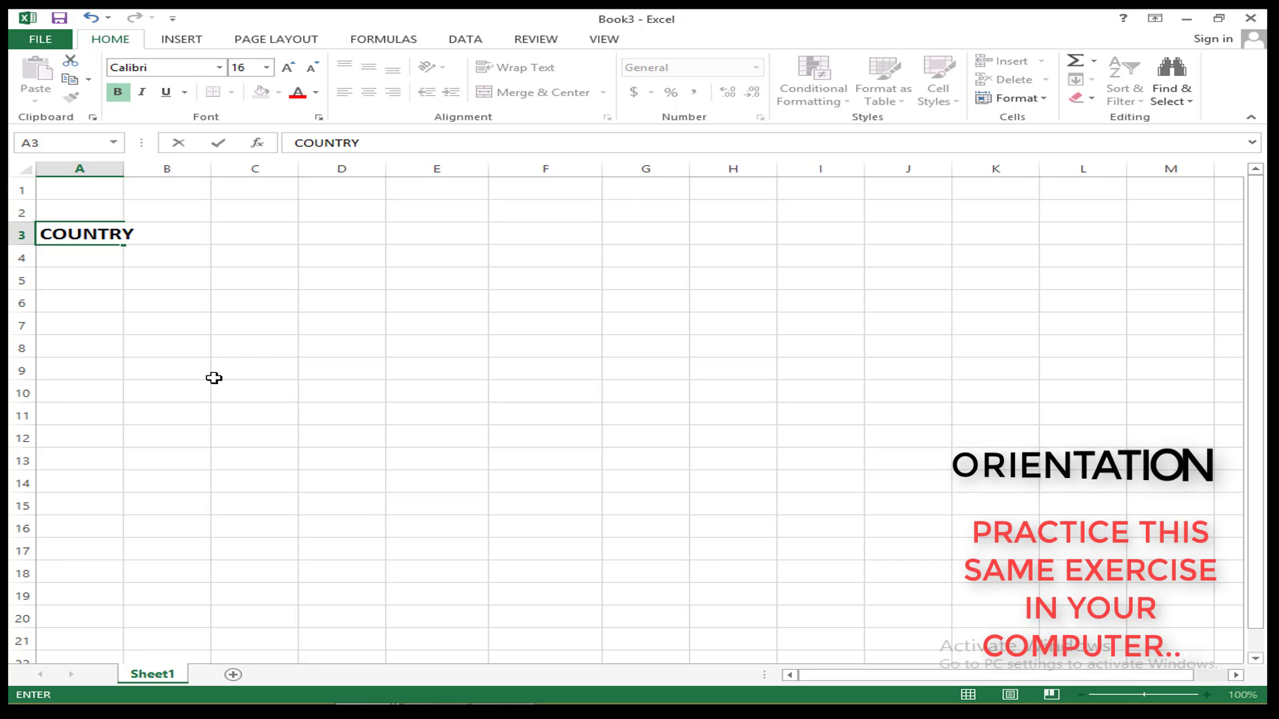
pyautogui.press('Tab')
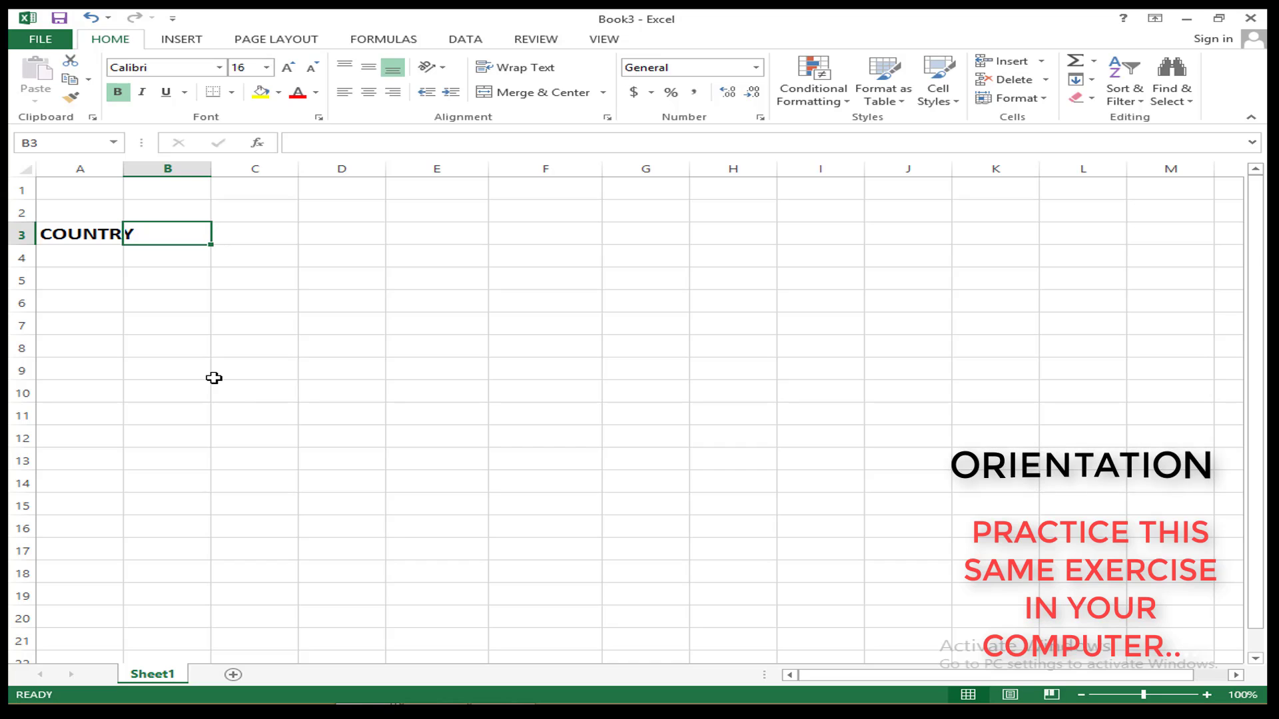
pyautogui.write('CITY')
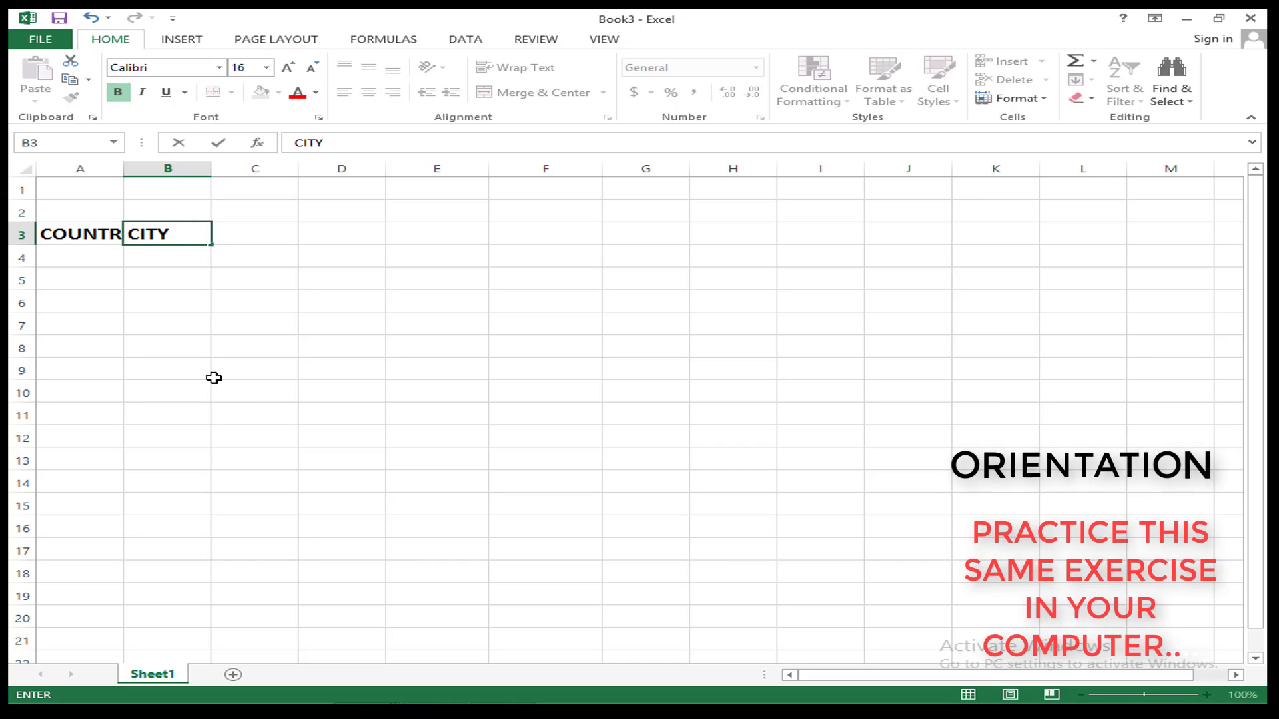
pyautogui.press('Tab')
pyautogui.write('JANU')
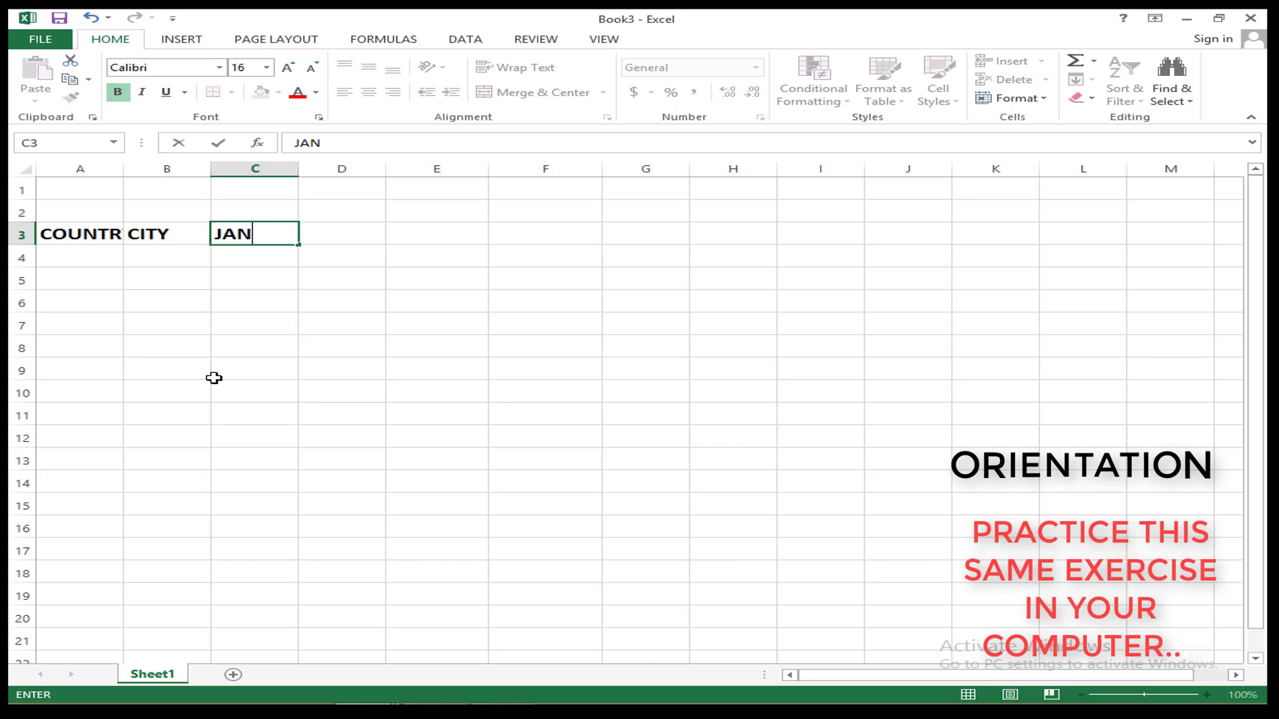
pyautogui.write('ARY')
pyautogui.press('Tab')
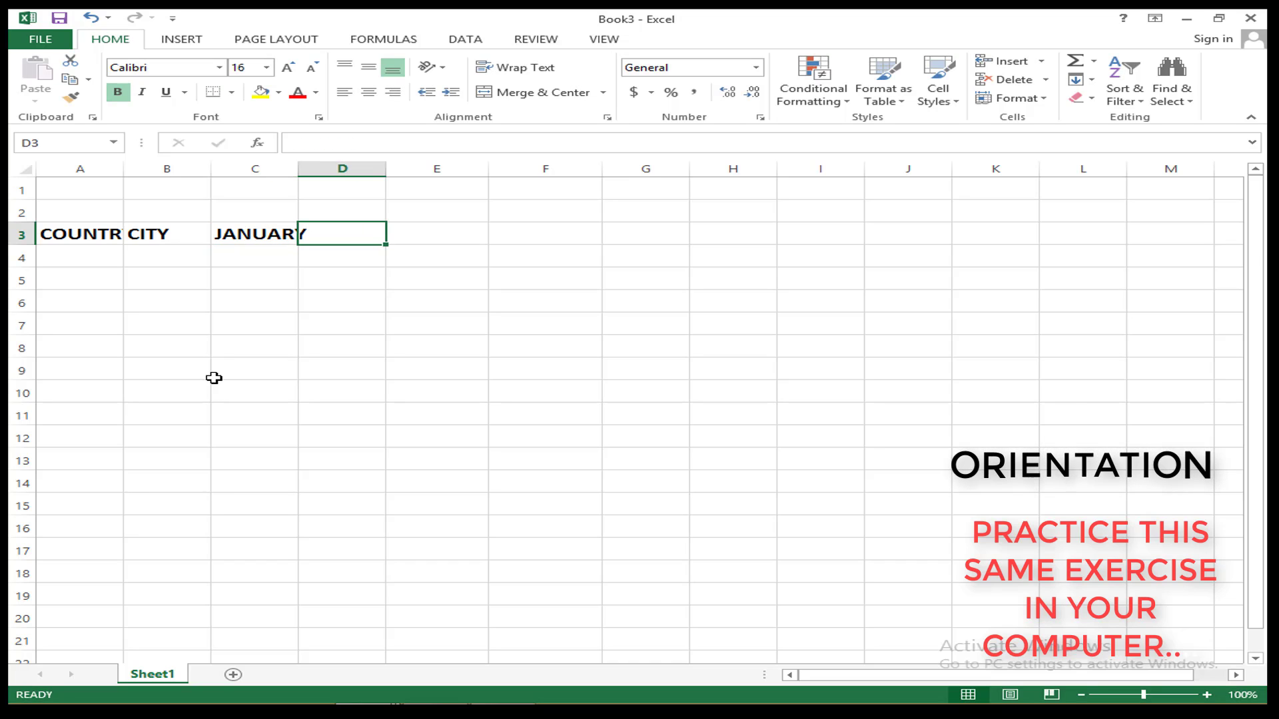
pyautogui.write('FEBRUA')
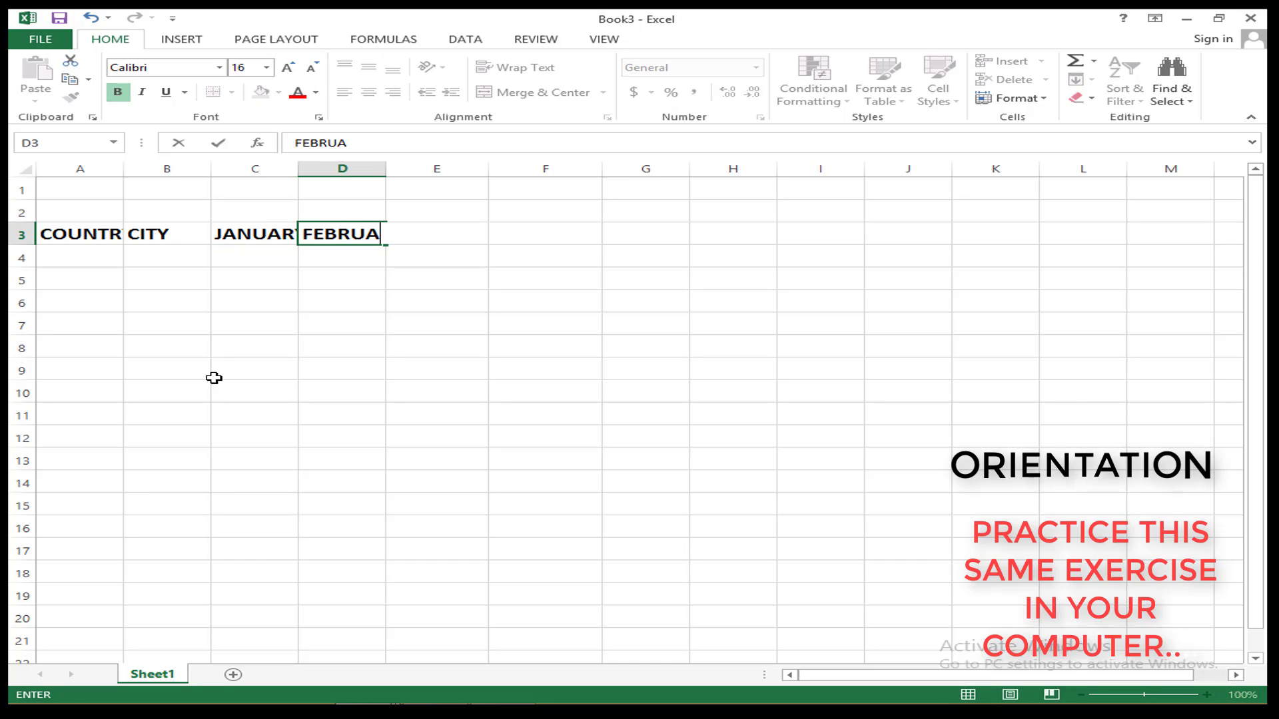
pyautogui.write('RY')
pyautogui.press('Tab')
pyautogui.write('MA')
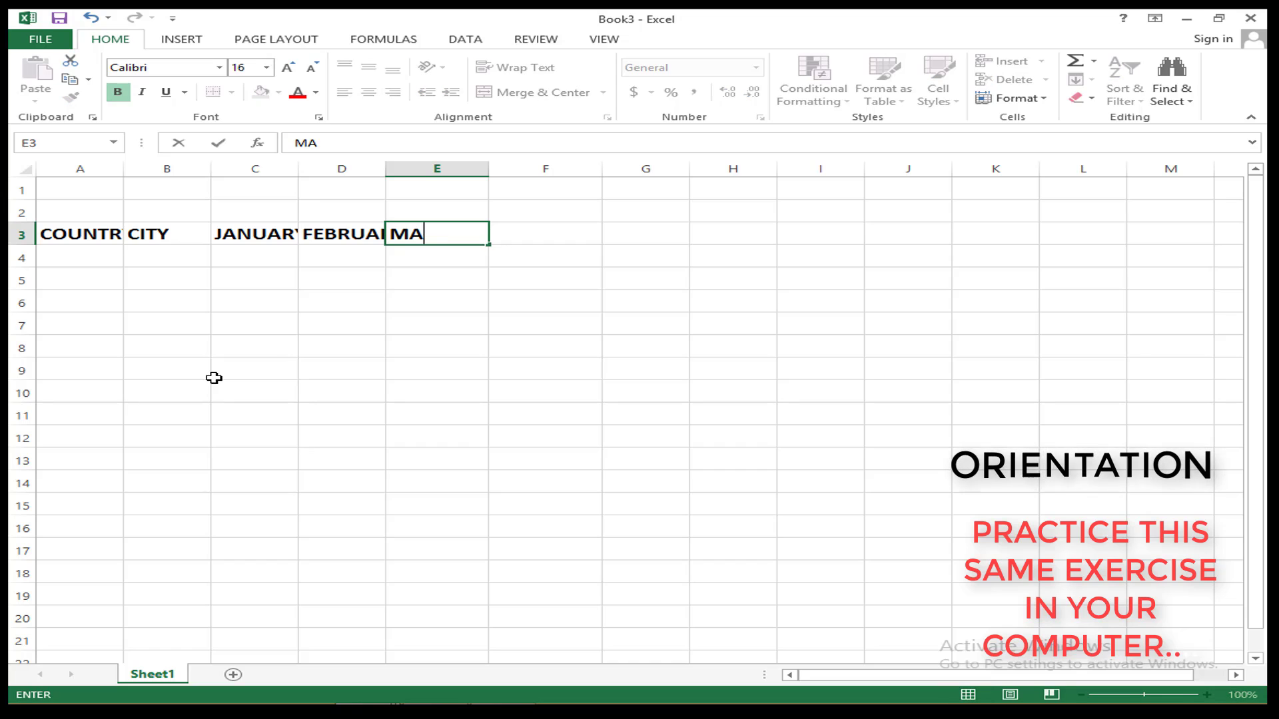
pyautogui.write('RCH')
pyautogui.press('Tab')
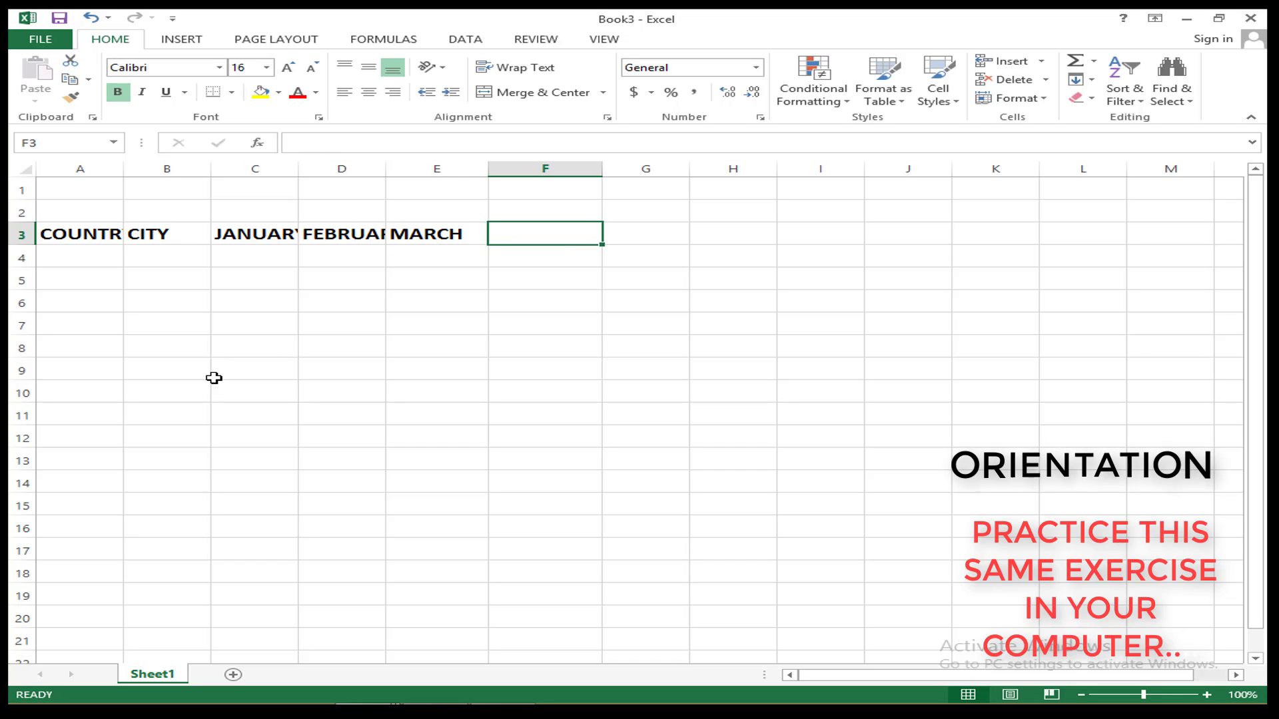
# Step: Add the second JANUARY, FEBRUARY, MARCH headers in F3:H3
pyautogui.write('JAN')
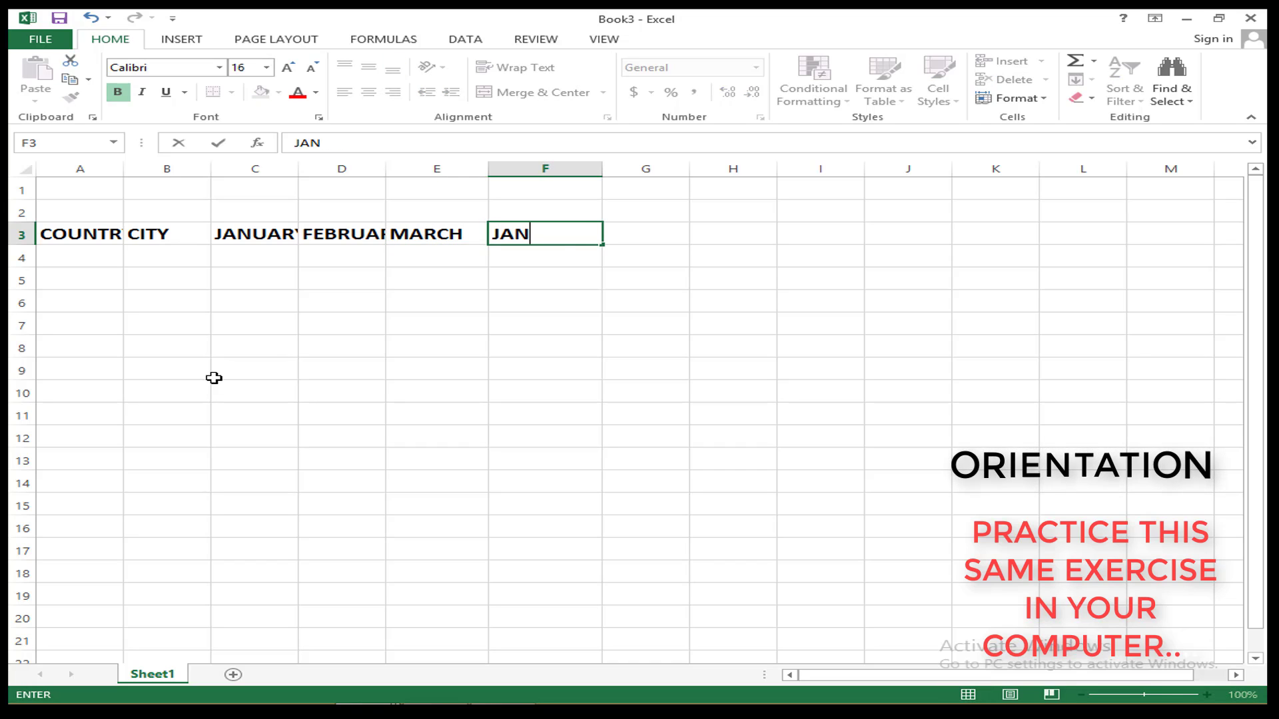
pyautogui.write('UARY')
pyautogui.press('Tab')
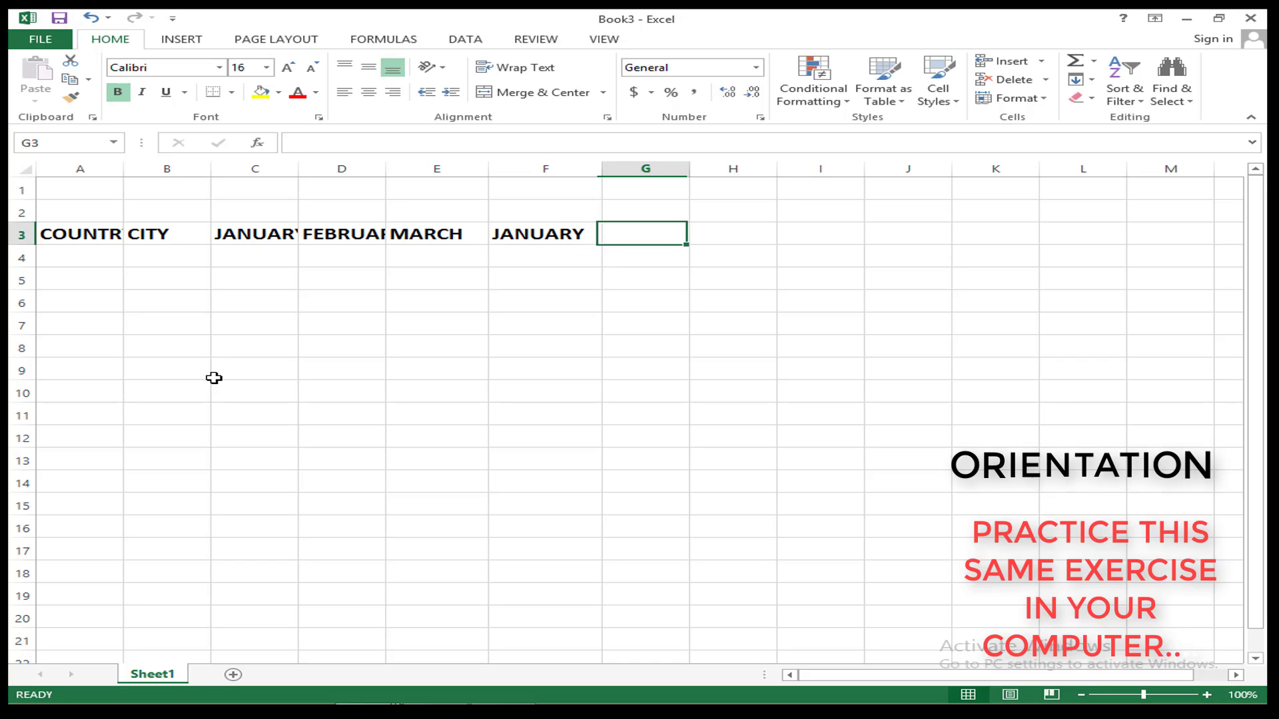
pyautogui.write('FEBRU')
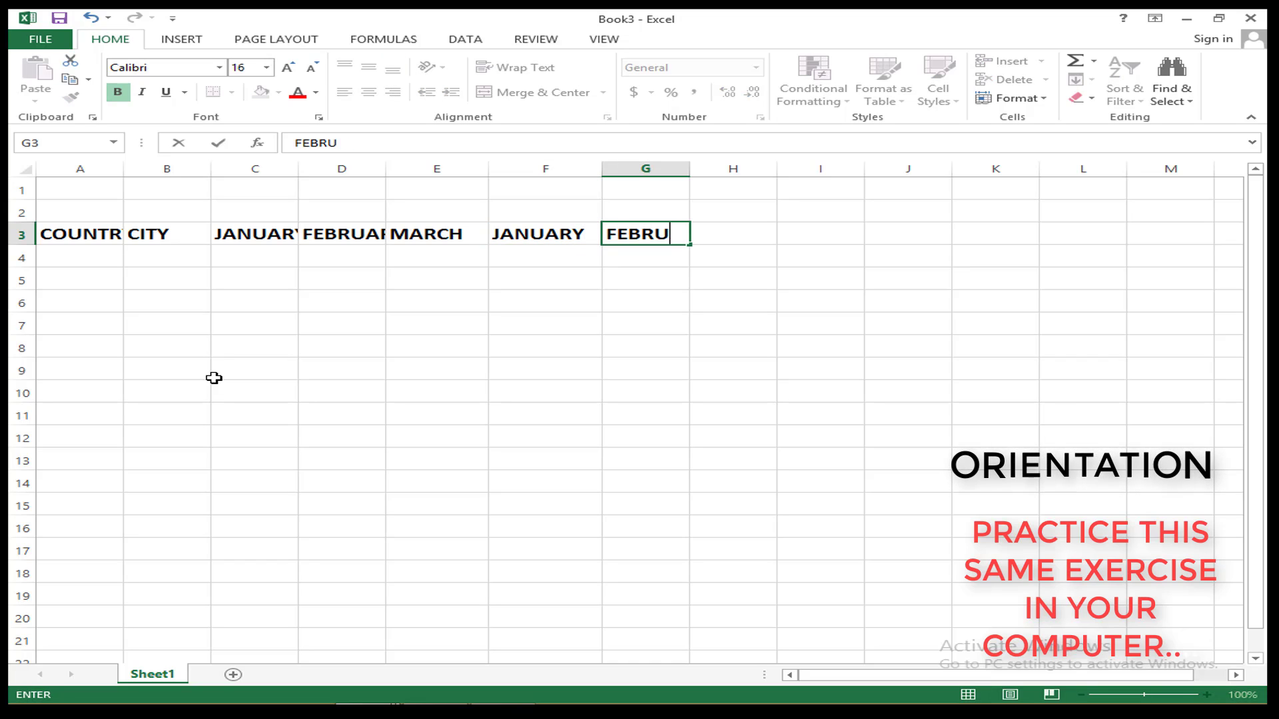
pyautogui.write('ARY')
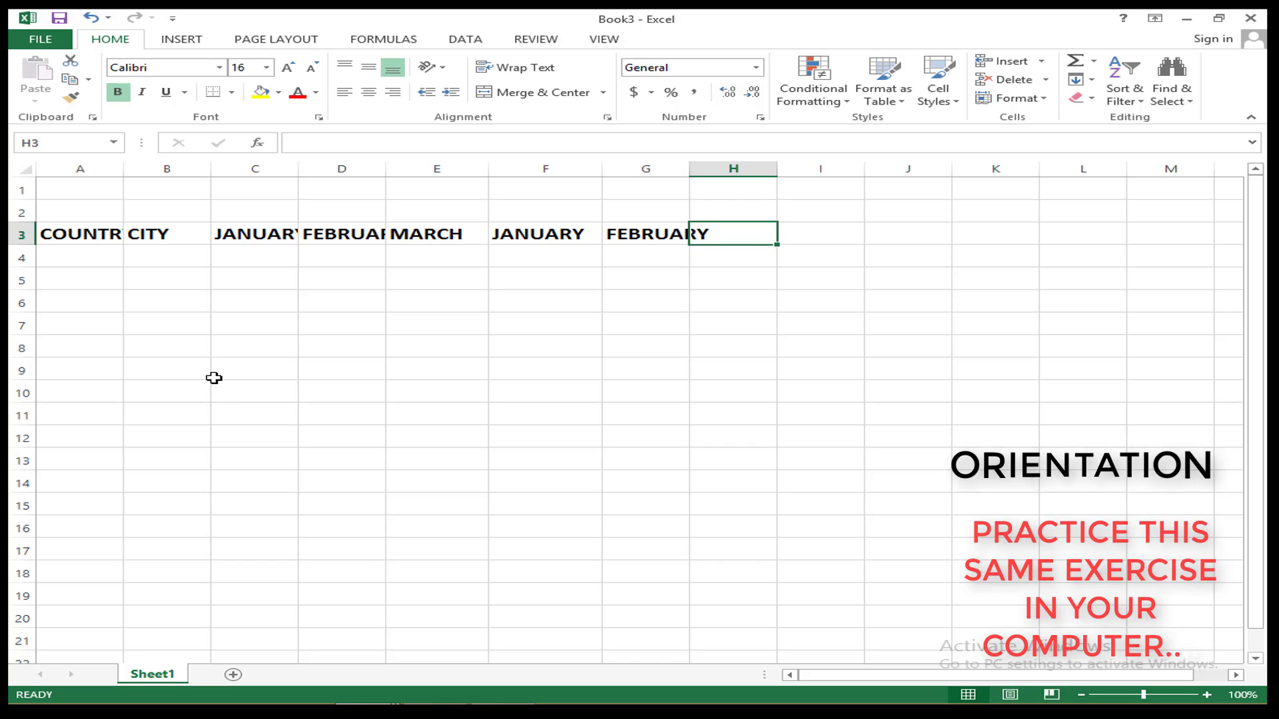
pyautogui.write('MARCH')
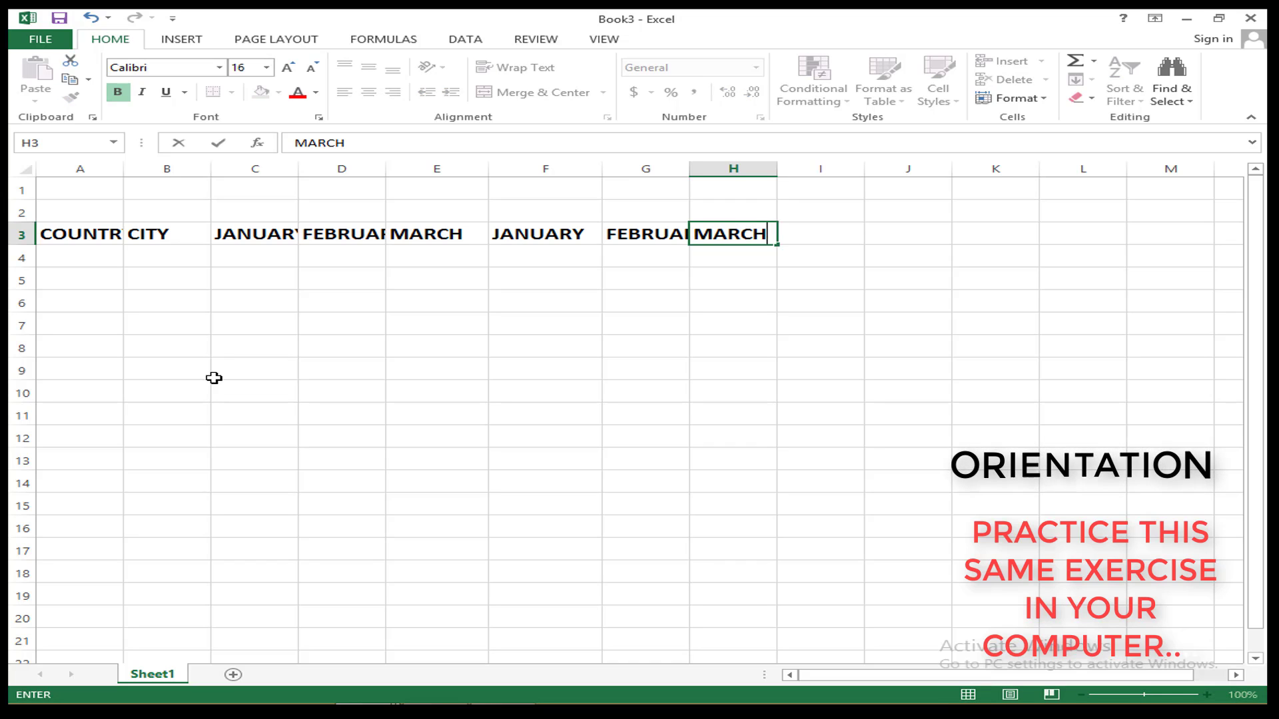
pyautogui.press('Return')
pyautogui.press('Left')
pyautogui.press('Left')
# Step: Enter GERMANY FRANCE in cell A4
pyautogui.press('Left')
pyautogui.press('Left')
pyautogui.press('Left')
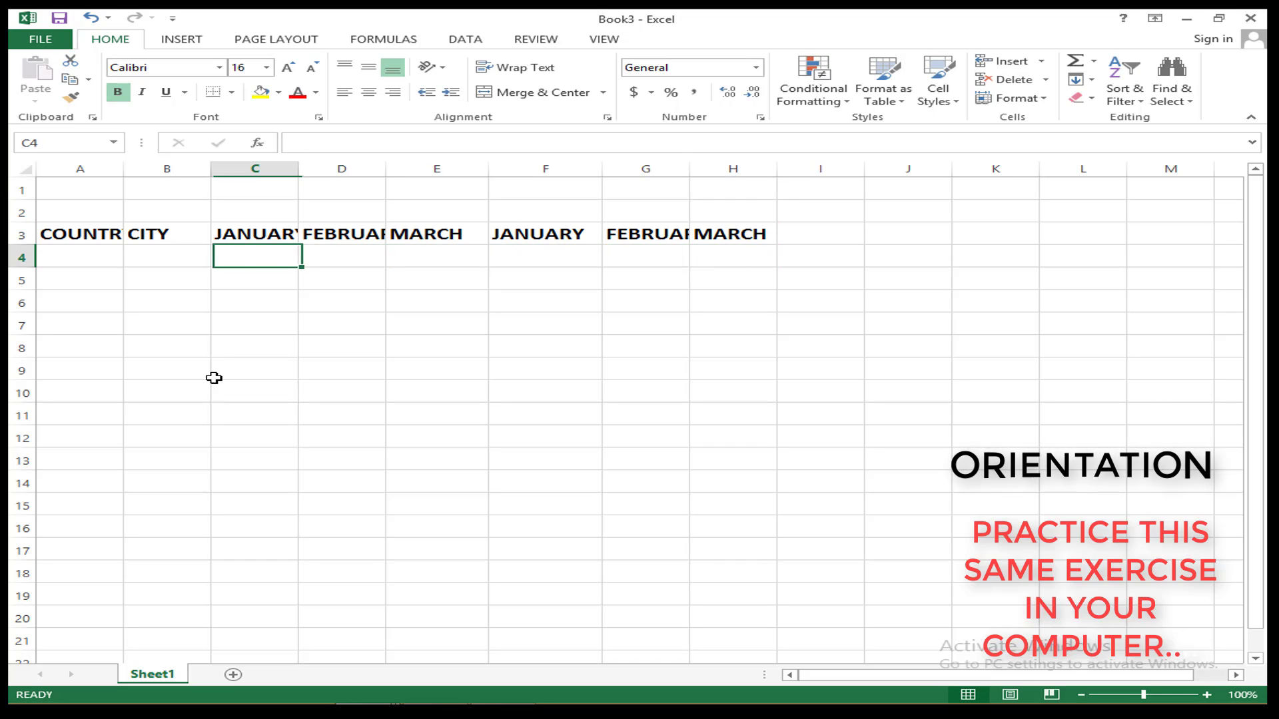
pyautogui.press('Left')
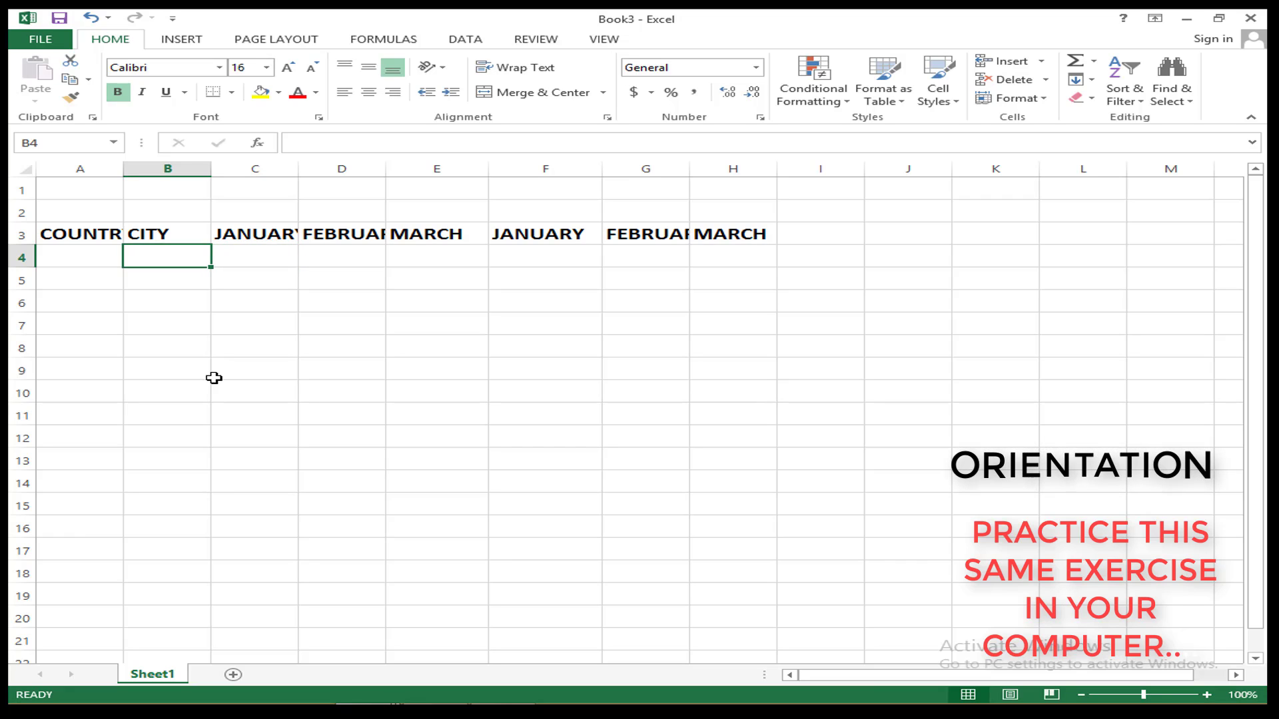
pyautogui.press('Left')
pyautogui.write('IN')
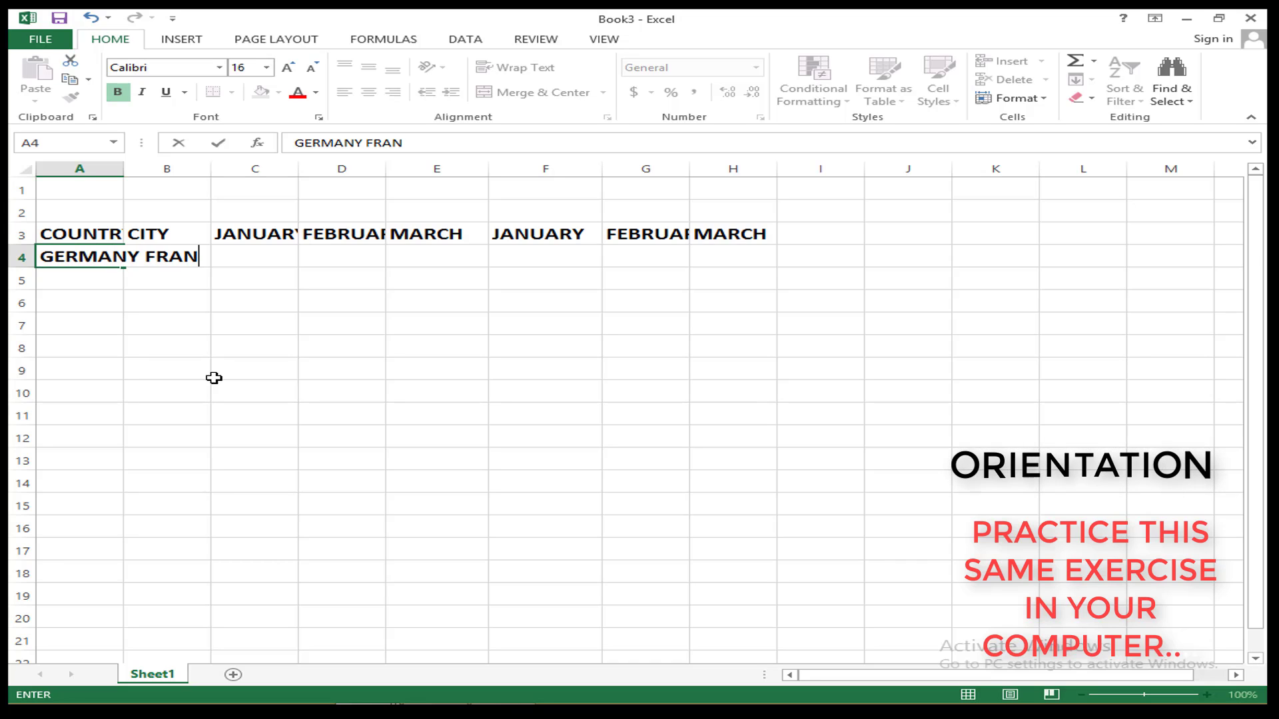
pyautogui.press('BackSpace')
pyautogui.write('E')
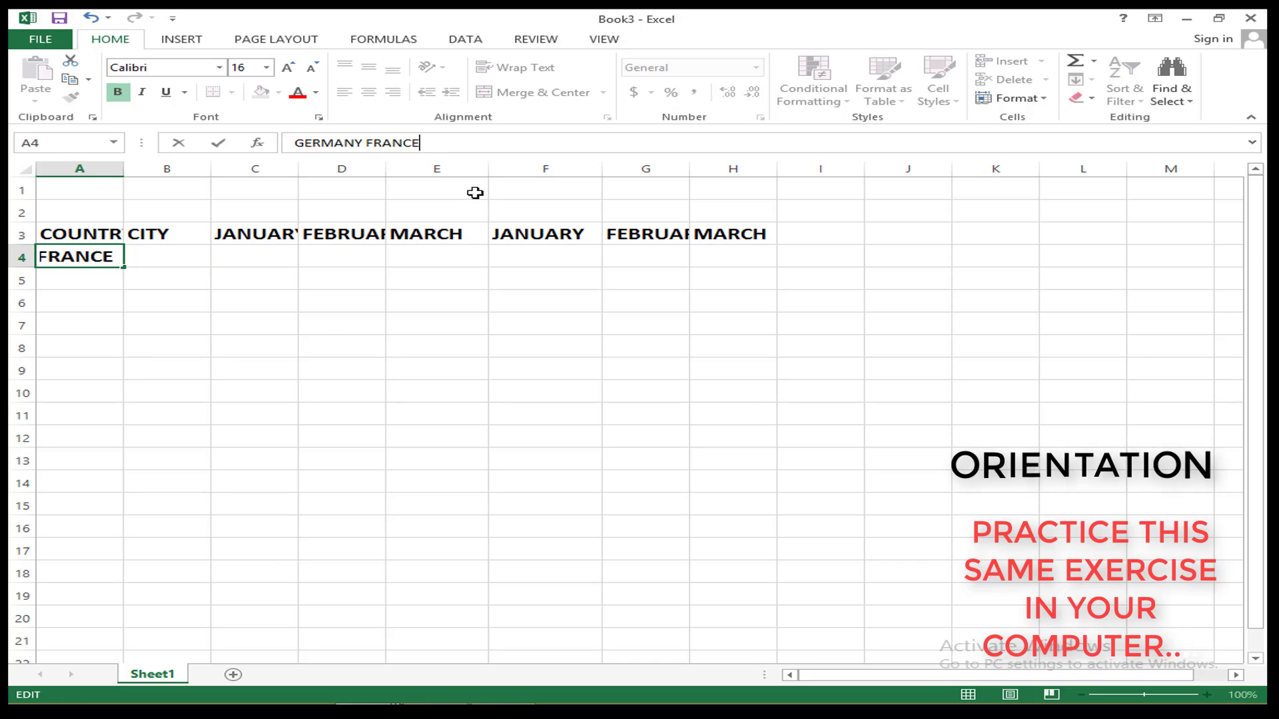
pyautogui.click(181, 283)
# Step: List LYON, MARSEILLE, PARIS, BERLIN, HAMBURG and MUNICH down B4:B9
pyautogui.click(178, 256)
pyautogui.write('LY')
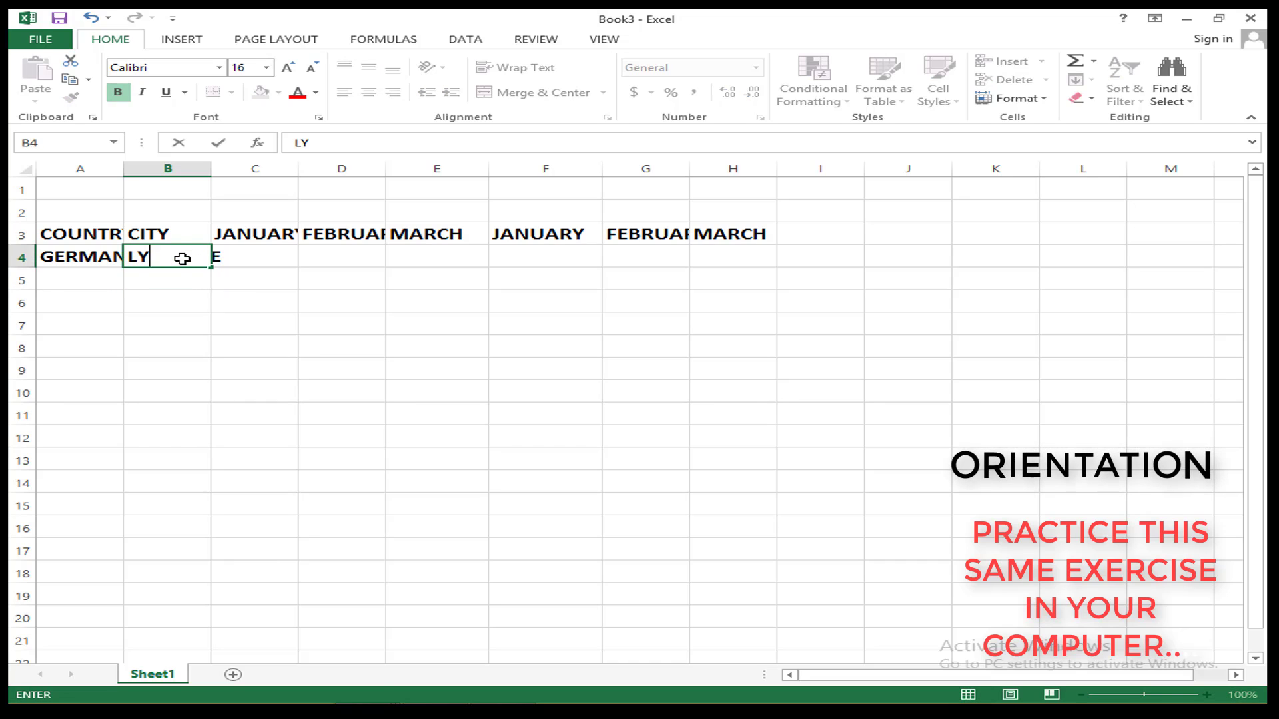
pyautogui.write('ON')
pyautogui.press('Return')
pyautogui.write('MARSEILLE')
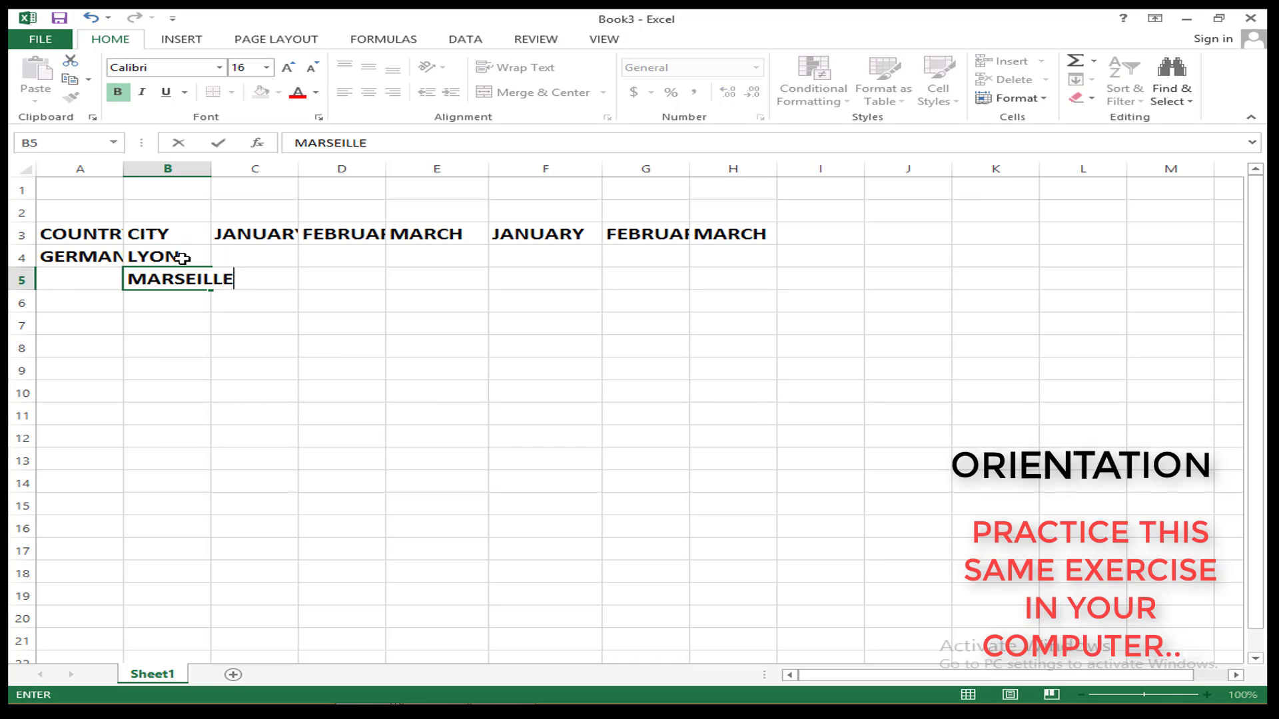
pyautogui.press('Return')
pyautogui.write('PARIS')
pyautogui.press('Return')
pyautogui.write('BE')
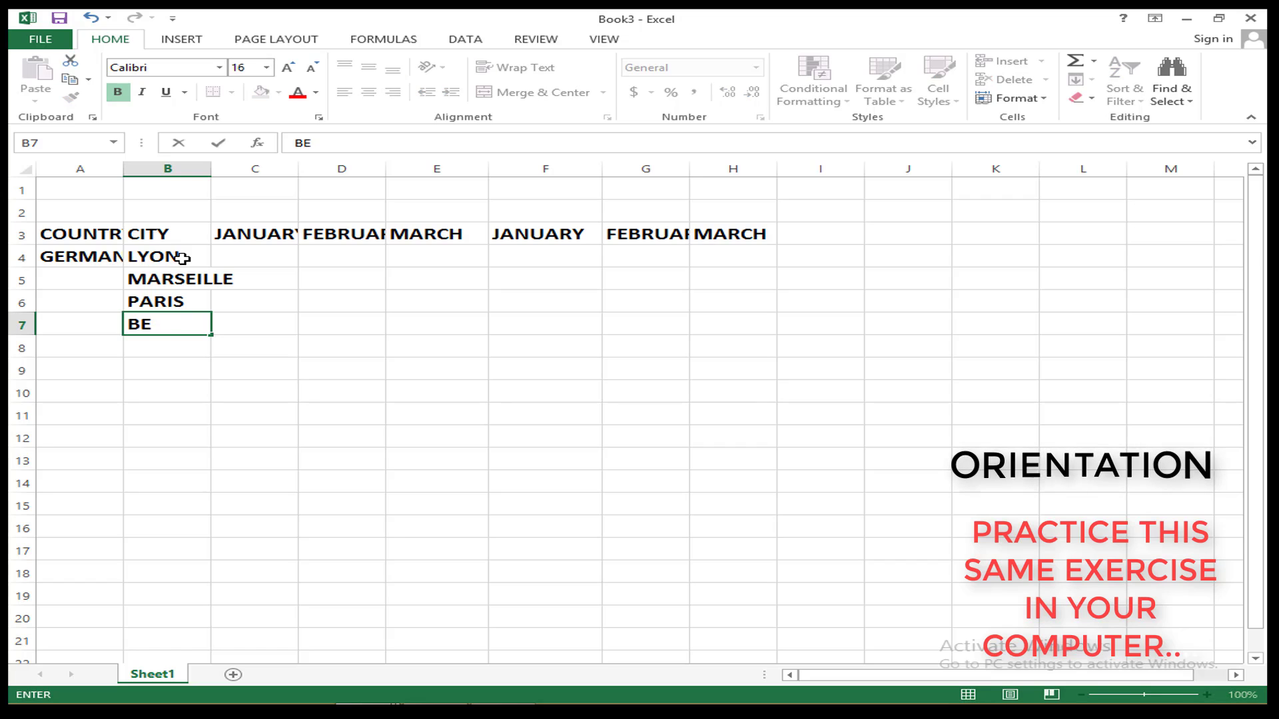
pyautogui.write('RLIN')
pyautogui.press('Return')
pyautogui.write('HAMBURG')
pyautogui.press('Return')
pyautogui.write('MUNI')
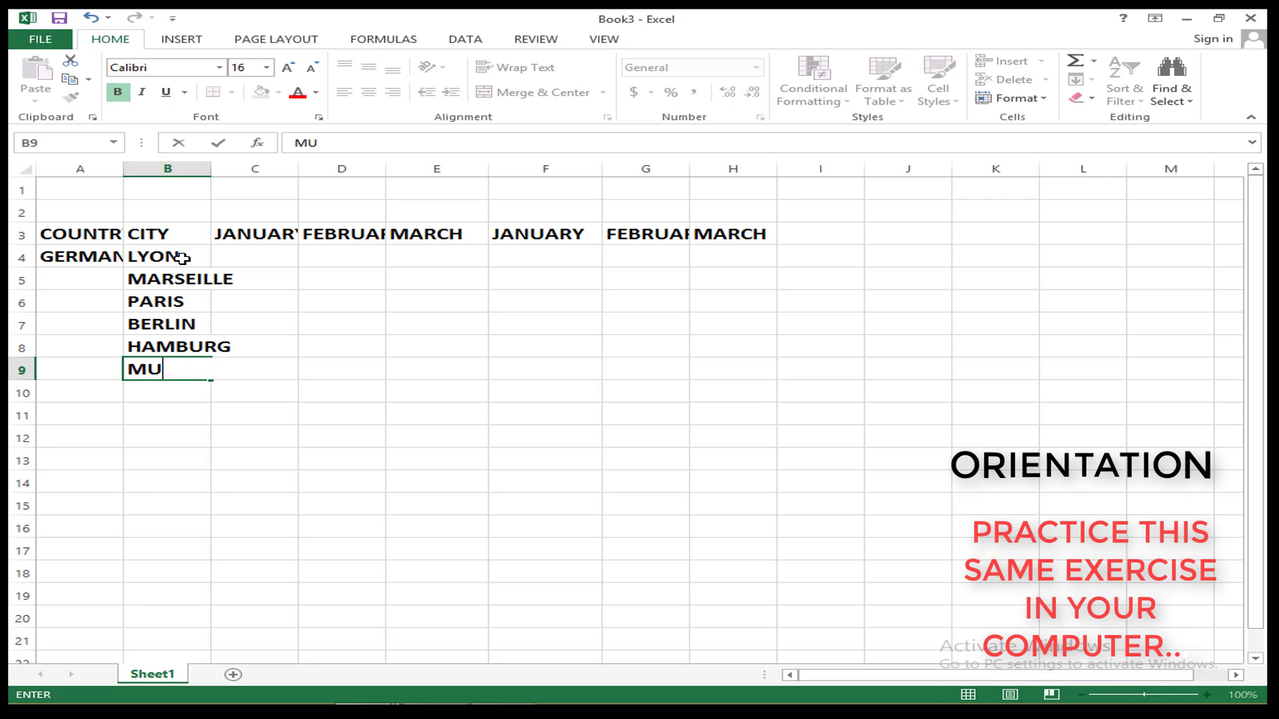
pyautogui.write('CH')
pyautogui.press('Tab')
pyautogui.press('Up')
pyautogui.press('Up')
pyautogui.press('Up')
# Step: Finish the 2012 January, February and March city figures, ending with Munich's March value 56
pyautogui.write('2')
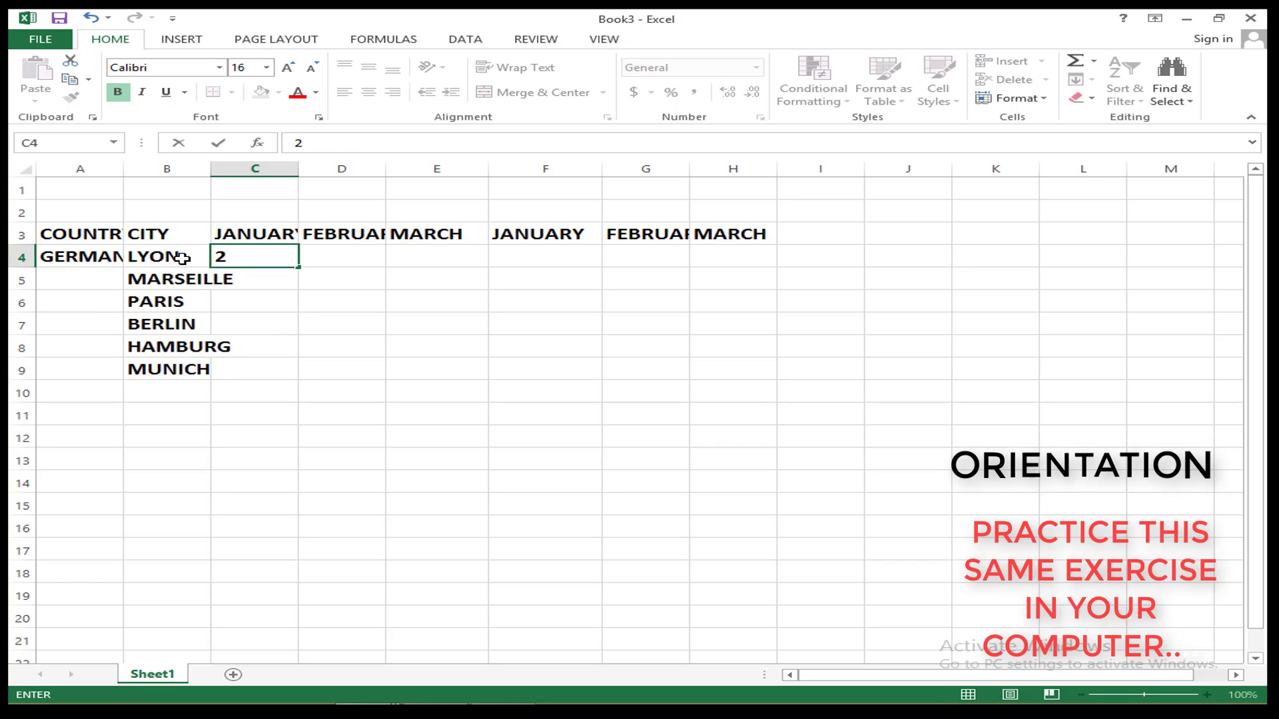
pyautogui.write('2')
pyautogui.press('Return')
pyautogui.press('Return')
pyautogui.write('6 77 32 1')
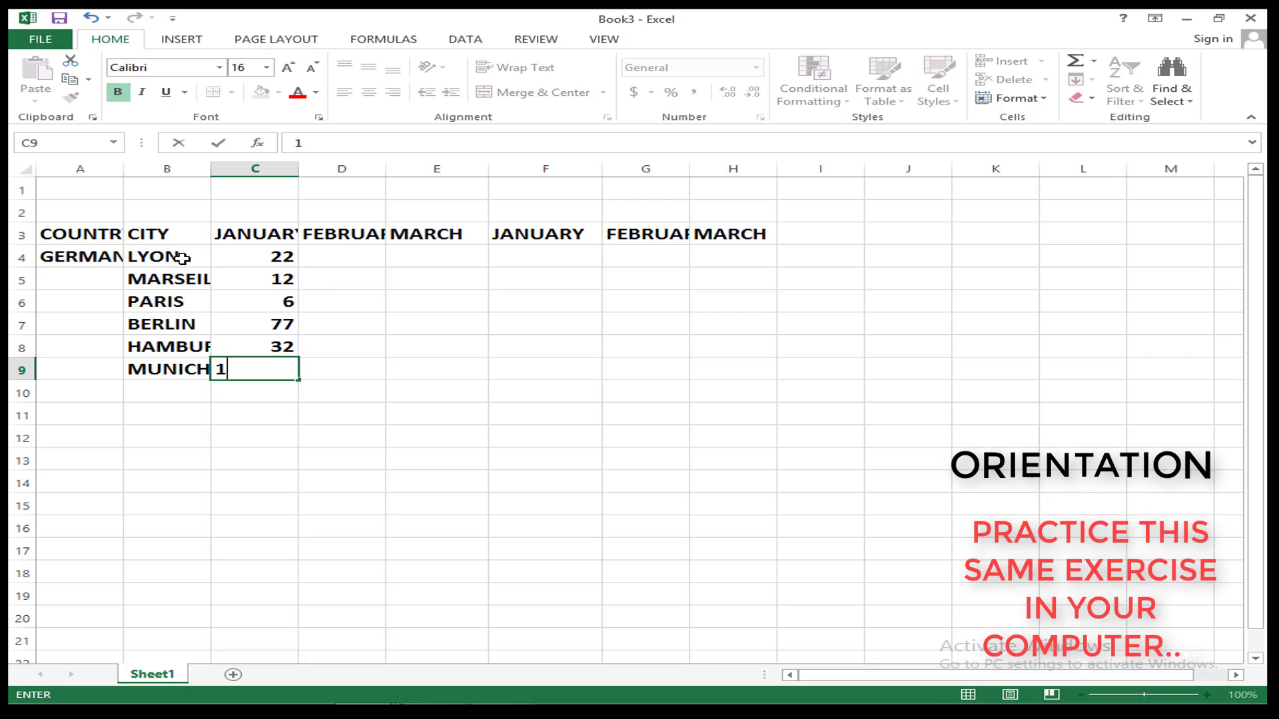
pyautogui.write('2')
pyautogui.press('Up')
pyautogui.press('Up')
pyautogui.press('Up')
pyautogui.press('Up')
pyautogui.press('Up')
pyautogui.write('67 76')
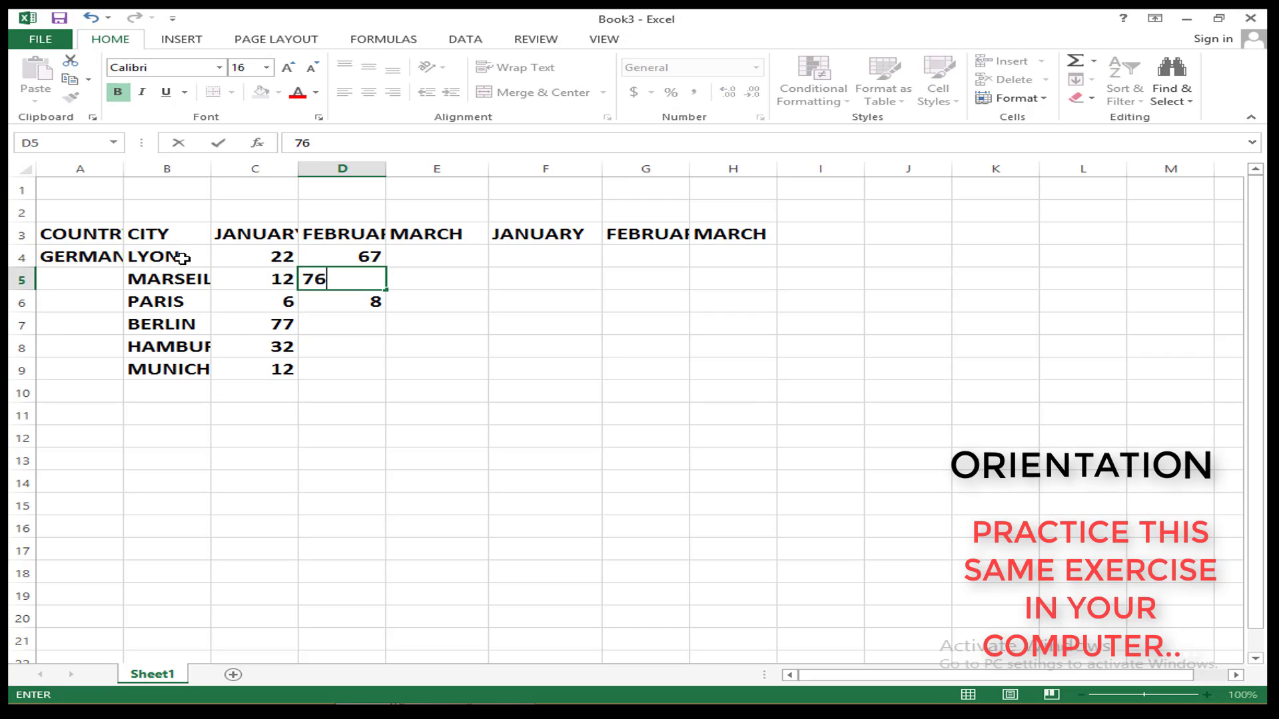
pyautogui.press('Return')
pyautogui.write('57')
pyautogui.press('Return')
pyautogui.write('86 54 34')
pyautogui.press('Up')
pyautogui.press('Up')
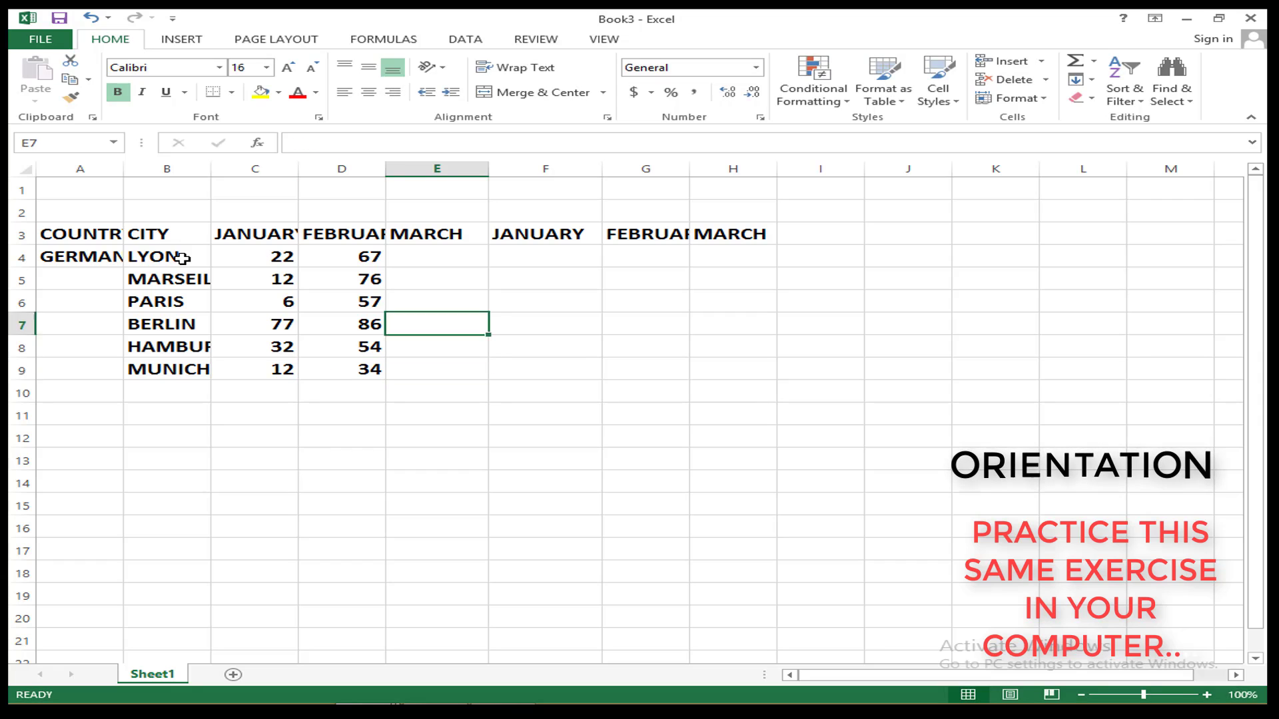
pyautogui.press('Up')
pyautogui.press('Up')
pyautogui.press('Up')
pyautogui.write('76 98 655 33 ')
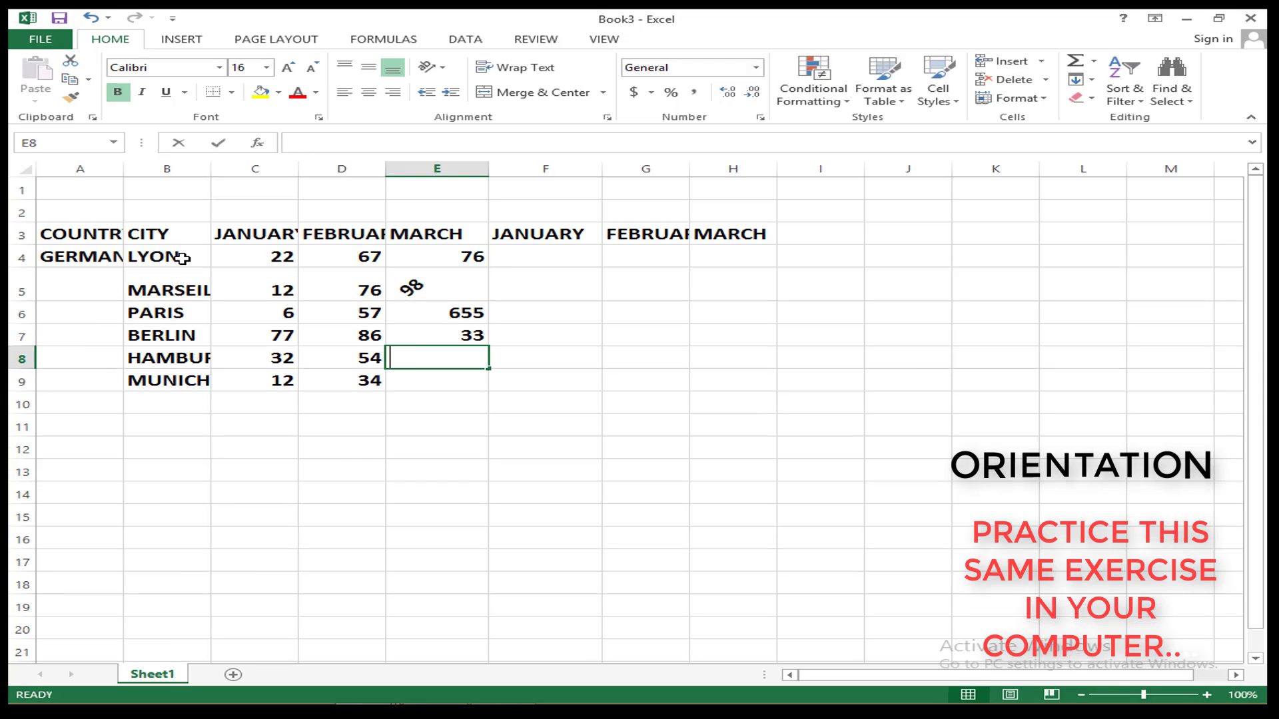
pyautogui.write('44 56')
pyautogui.press('Tab')
# Step: Enter the 2013 January (554, 55, 44, 33, 25) and February (76, 55, 423, 44, 55) figures
pyautogui.press('Up')
pyautogui.press('Up')
pyautogui.press('Up')
pyautogui.write('554 55')
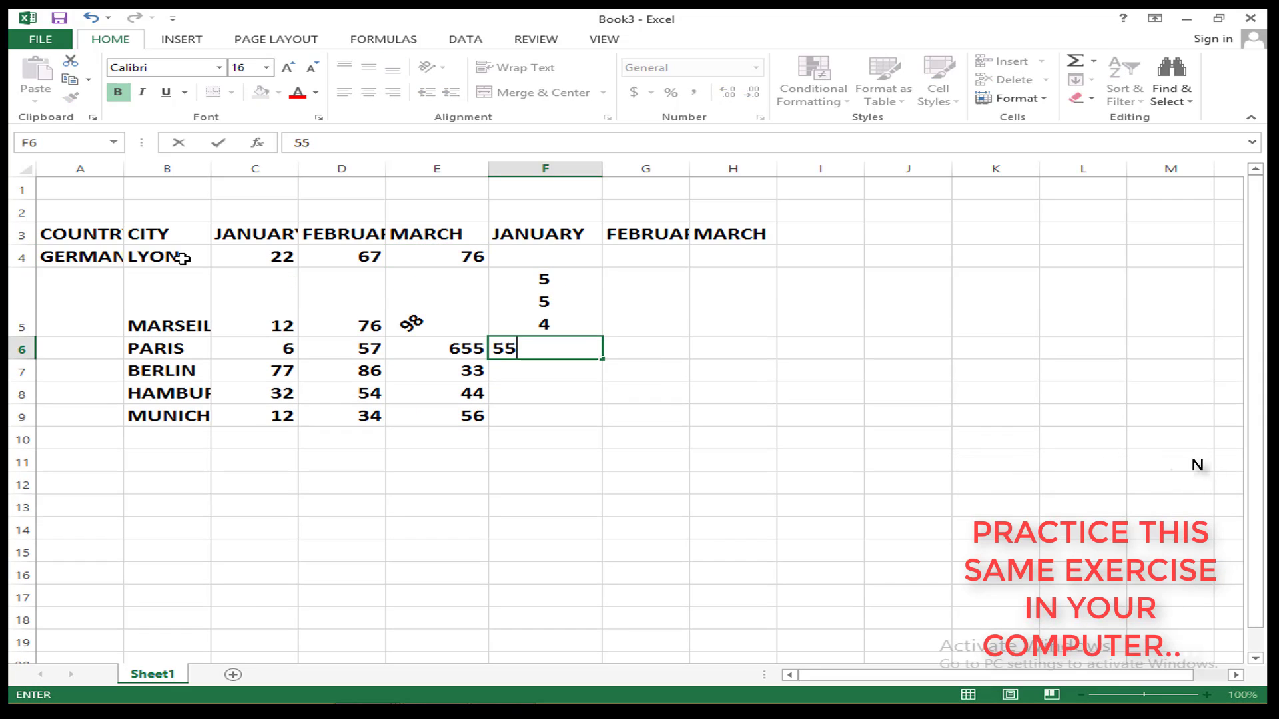
pyautogui.write(' 44 33 25')
pyautogui.press('Up')
pyautogui.press('Up')
pyautogui.press('Up')
pyautogui.press('Up')
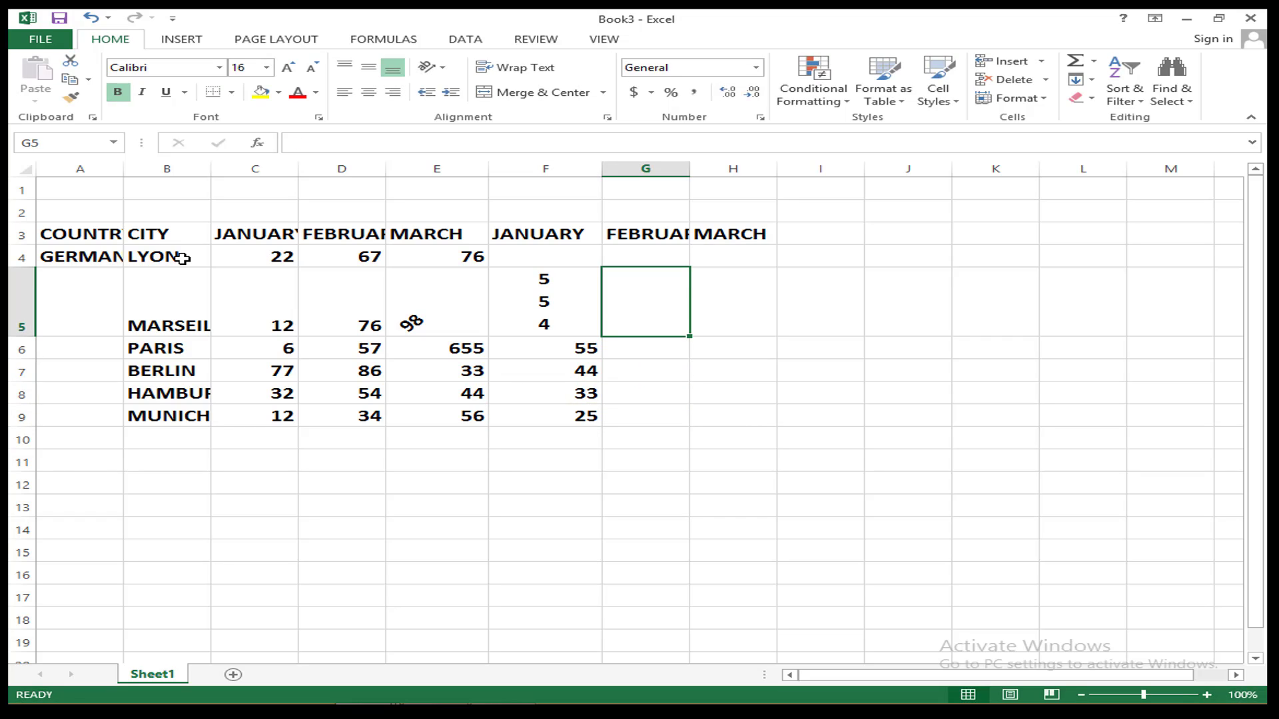
pyautogui.write('76 55 423 44 55')
pyautogui.press('Tab')
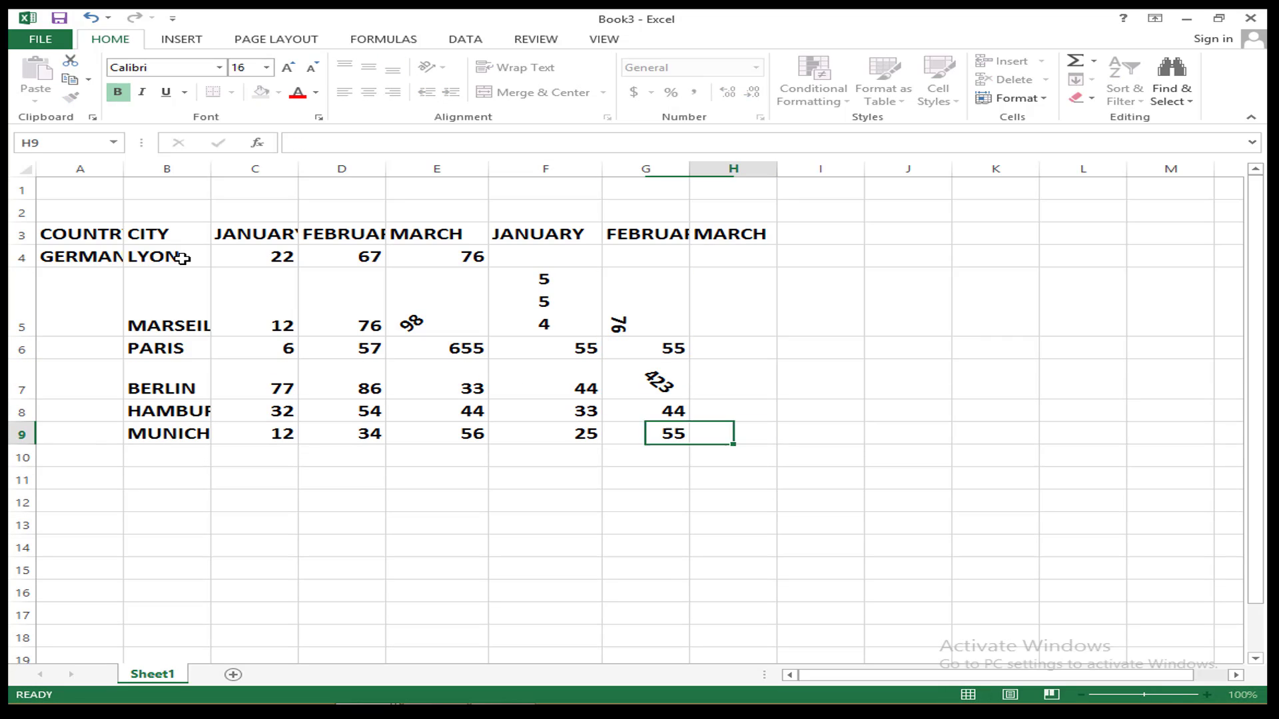
# Step: Fill in the 2013 March figures, correct Lyon's cells, and select F5:H8 for text orientation
pyautogui.press('Up')
pyautogui.press('Up')
pyautogui.press('Up')
pyautogui.write('56')
pyautogui.press('Up')
pyautogui.write('44')
pyautogui.press('Left')
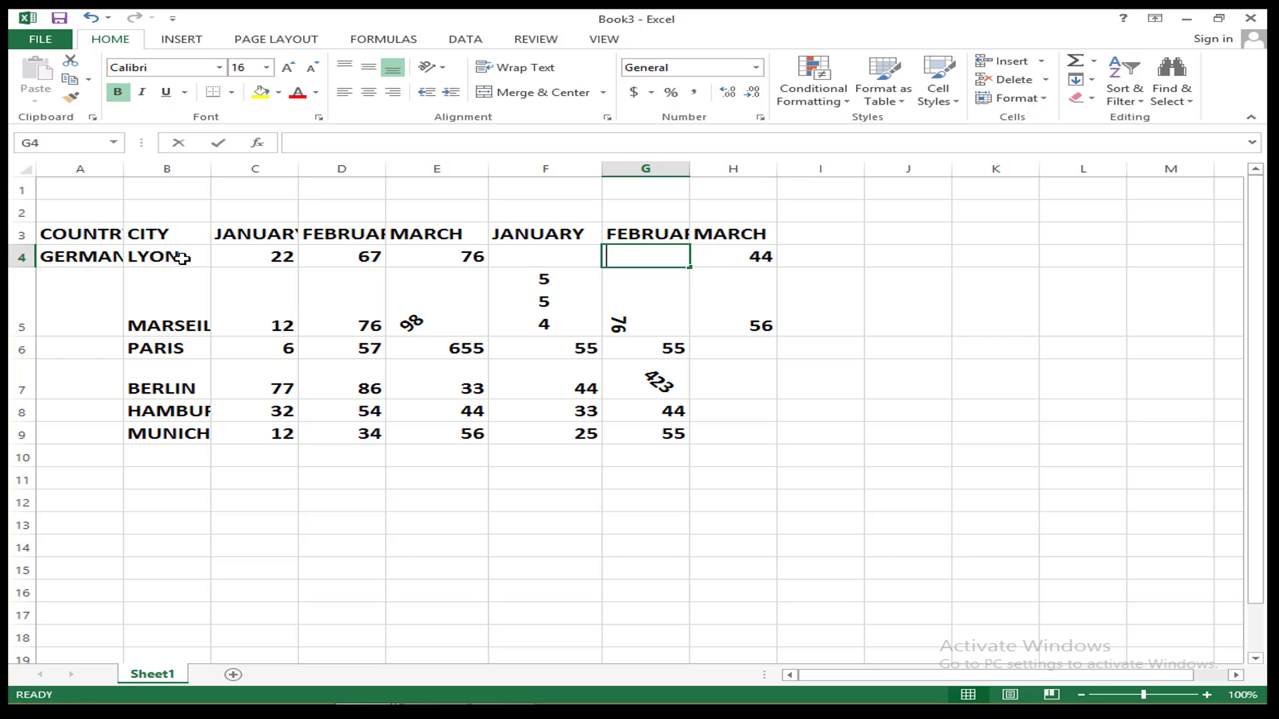
pyautogui.write('55')
pyautogui.press('Tab')
pyautogui.press('Down')
pyautogui.press('Down')
pyautogui.write('89 66 45')
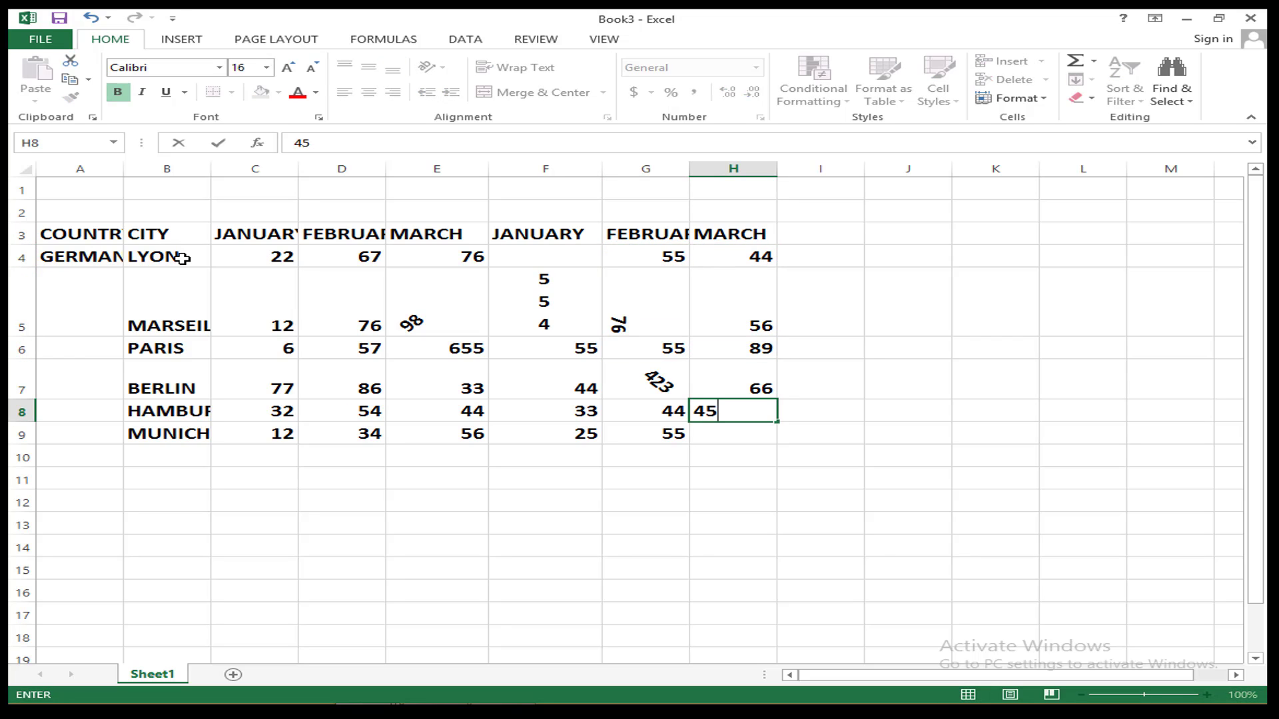
pyautogui.write(' 76')
pyautogui.press('Return')
pyautogui.moveTo(551, 305); pyautogui.dragTo(732, 411)
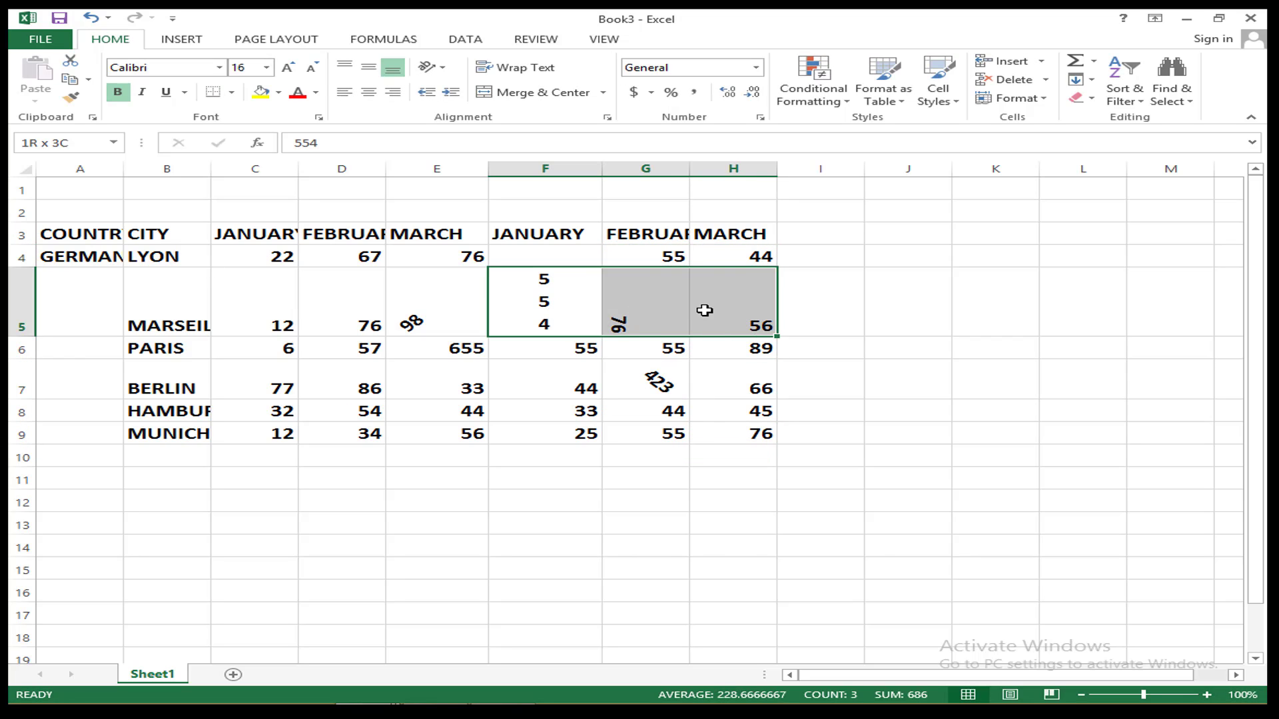
pyautogui.click(443, 68)
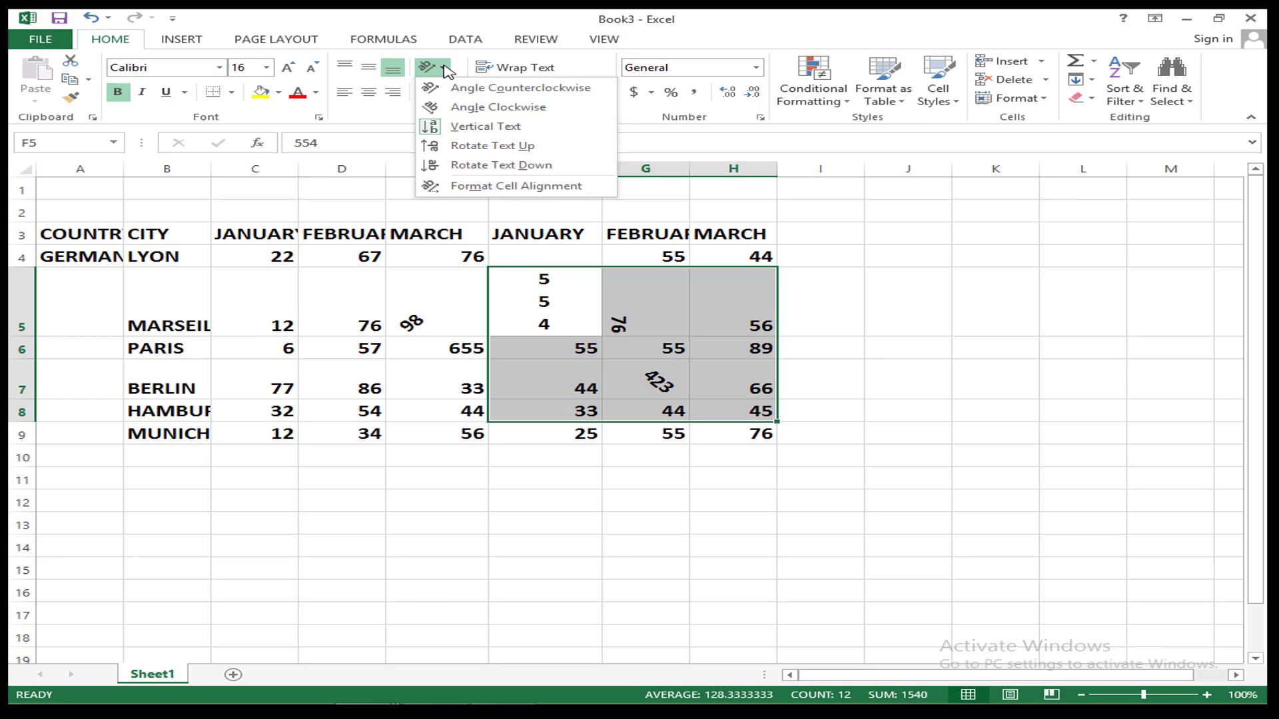
# Step: Reset the text angle to 0° for F5:H8 and for the tilted 98 in E5
pyautogui.click(516, 186)
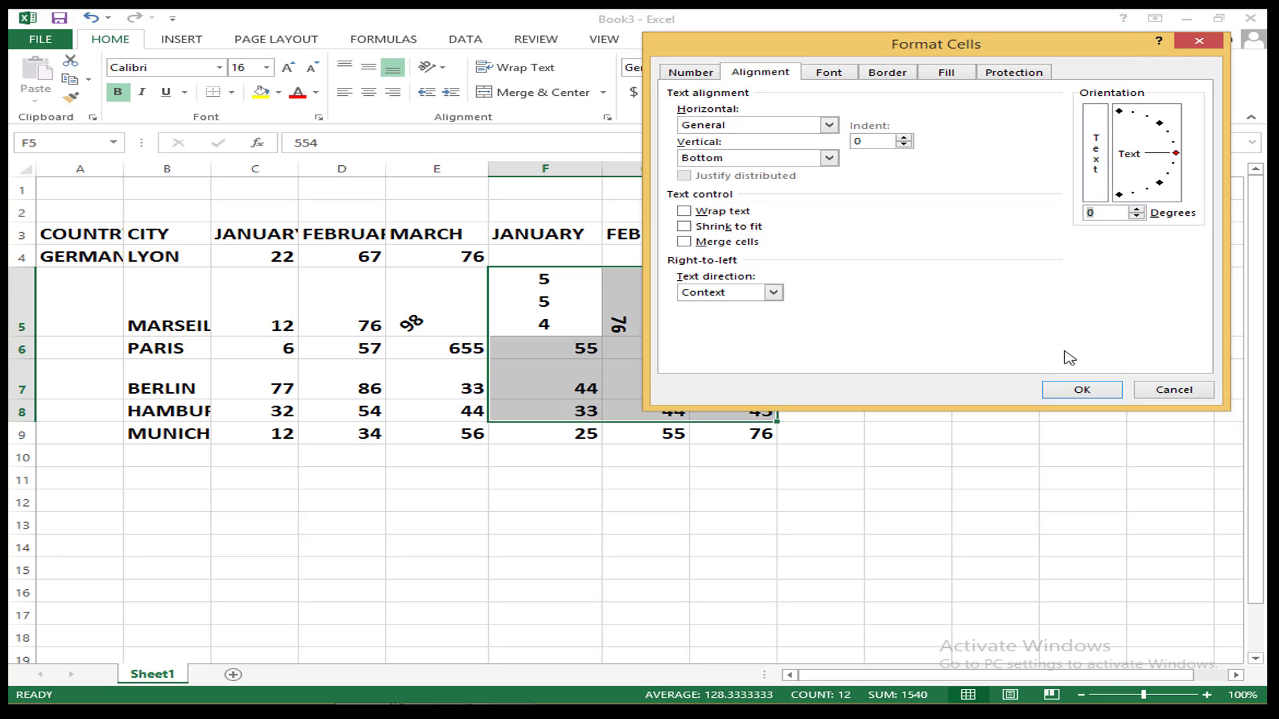
pyautogui.click(1082, 390)
pyautogui.click(433, 313)
pyautogui.hotkey('ctrl', '1')
pyautogui.moveTo(1176, 153); pyautogui.dragTo(1175, 154)
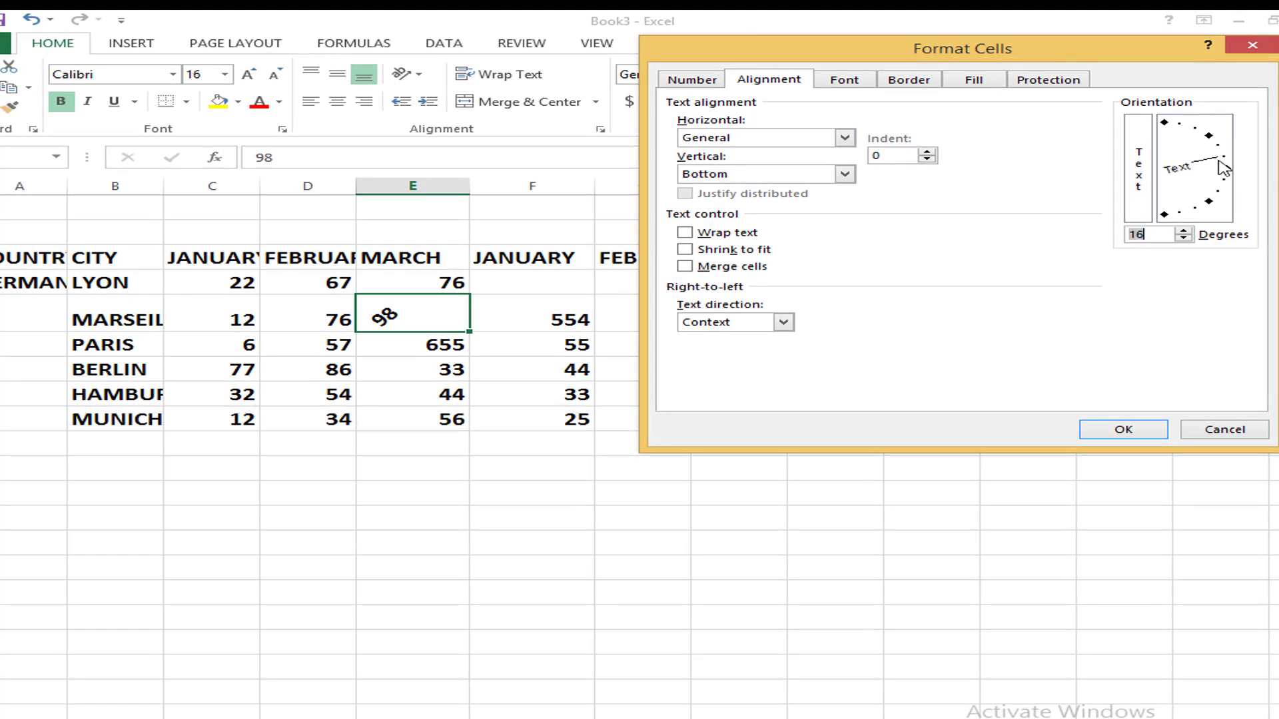
pyautogui.click(1123, 429)
# Step: Enter 90 in F4 and autofit column C to fit the JANUARY header
pyautogui.click(528, 280)
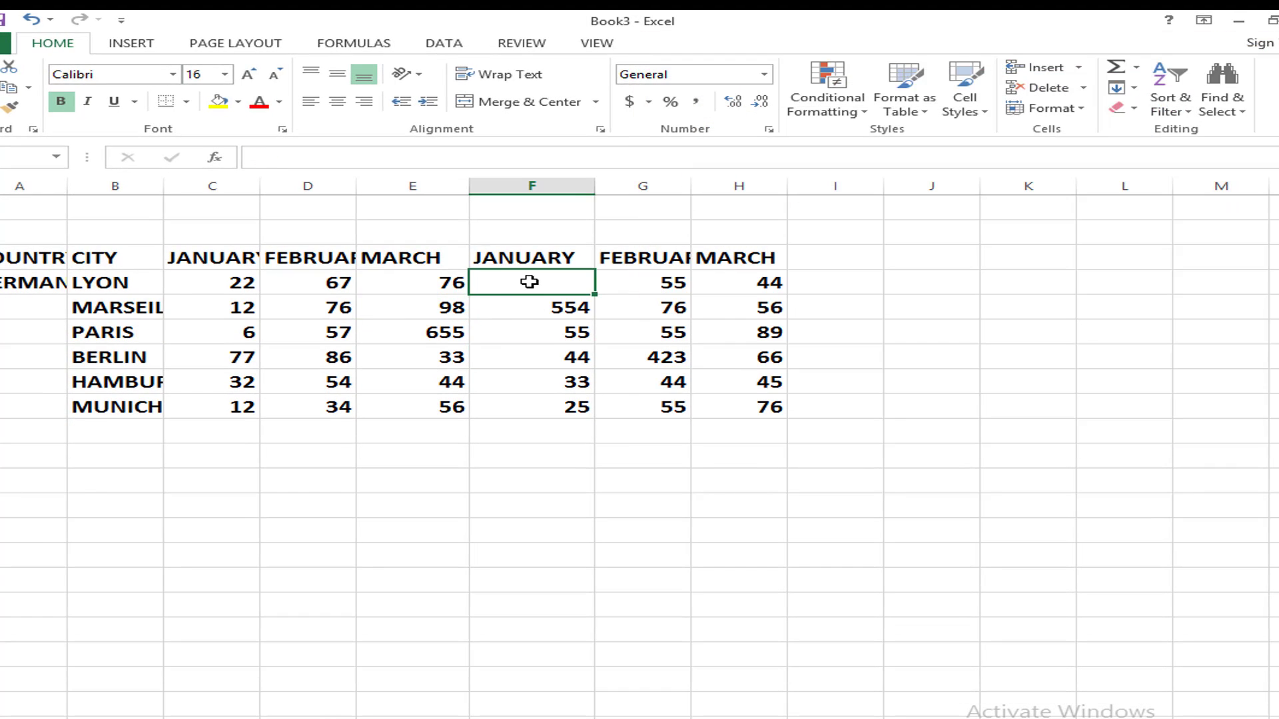
pyautogui.write('76')
pyautogui.press('Return')
pyautogui.click(538, 280)
pyautogui.write('90')
pyautogui.press('Return')
pyautogui.press('Return')
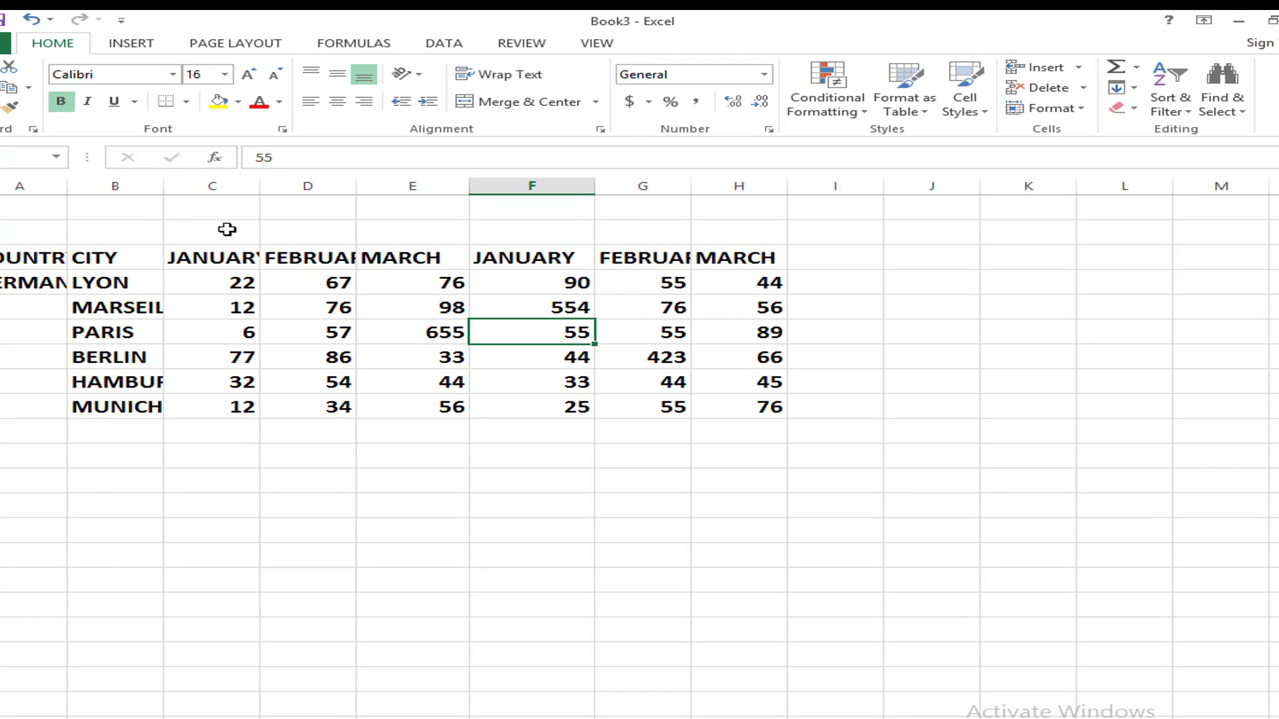
pyautogui.doubleClick(260, 186)
# Step: Rotate the 2012 JANUARY, FEBRUARY and MARCH headers to read upward
pyautogui.click(226, 258)
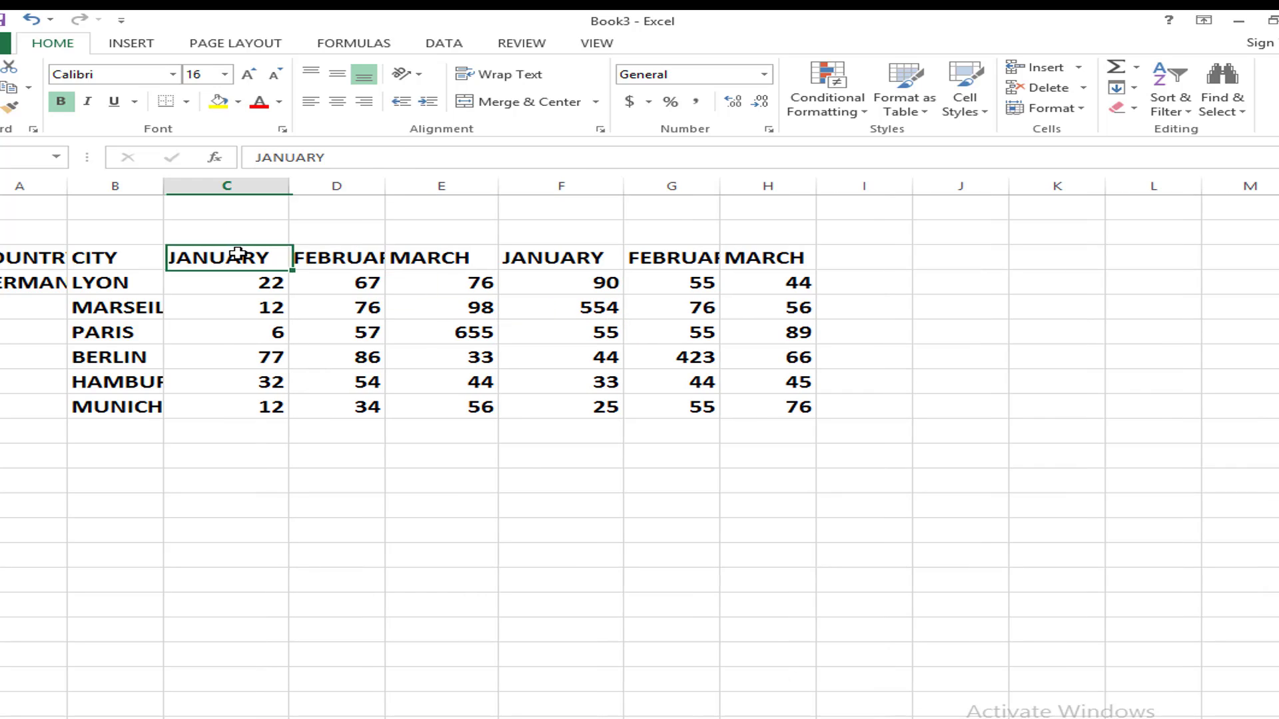
pyautogui.click(407, 74)
pyautogui.click(466, 161)
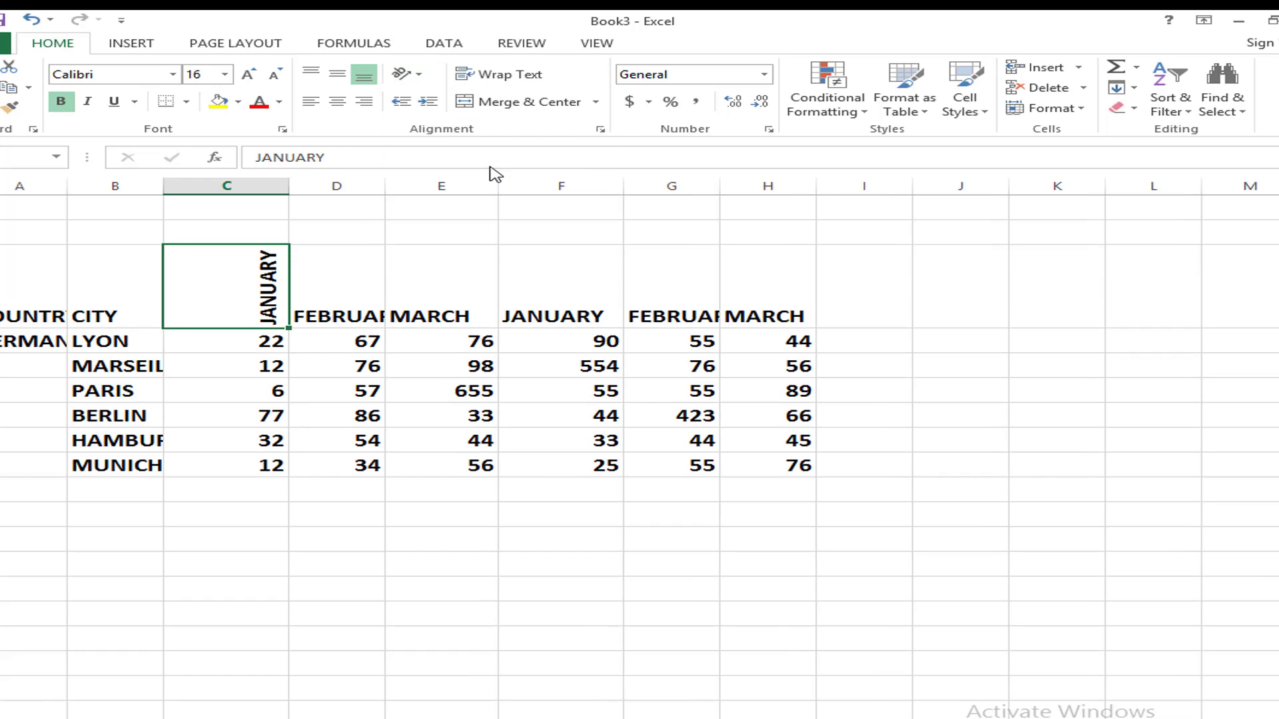
pyautogui.click(337, 286)
pyautogui.click(406, 74)
pyautogui.click(450, 161)
pyautogui.press('Right')
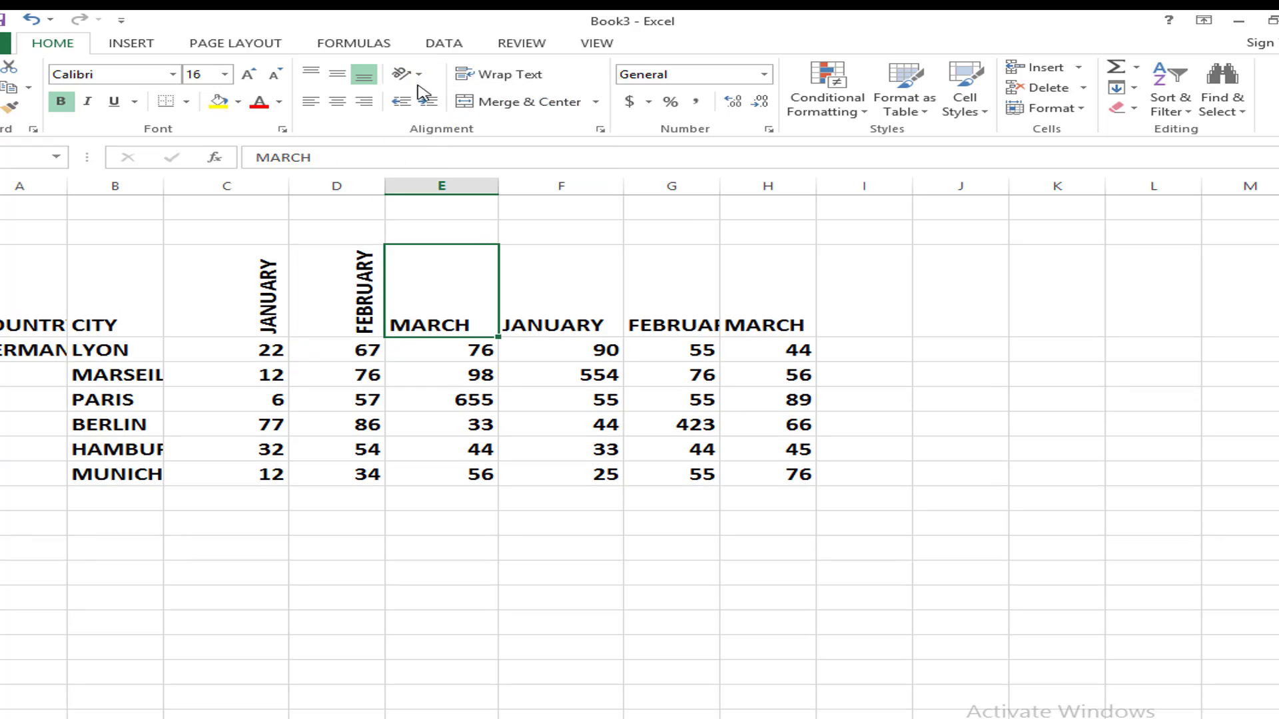
pyautogui.click(406, 74)
pyautogui.click(451, 161)
pyautogui.press('Right')
# Step: Rotate the 2013 JANUARY, FEBRUARY and MARCH headers upward as well
pyautogui.click(406, 74)
pyautogui.click(450, 160)
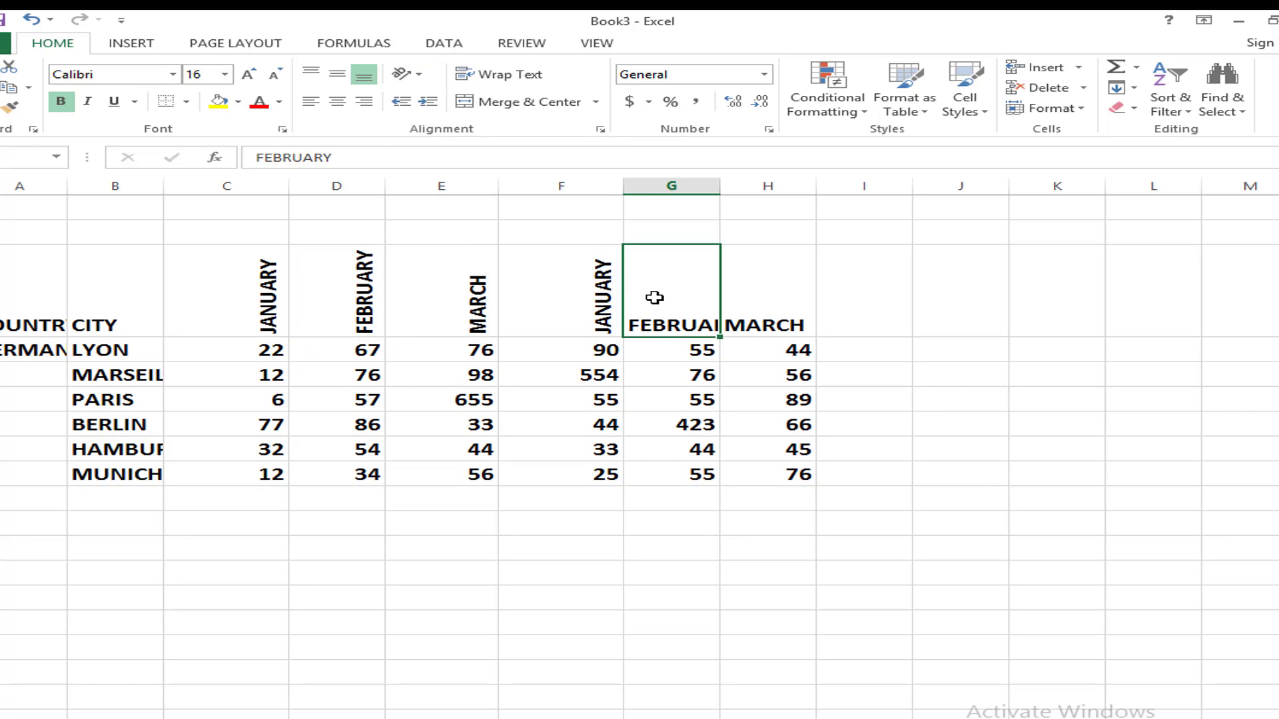
pyautogui.moveTo(657, 297); pyautogui.dragTo(757, 299)
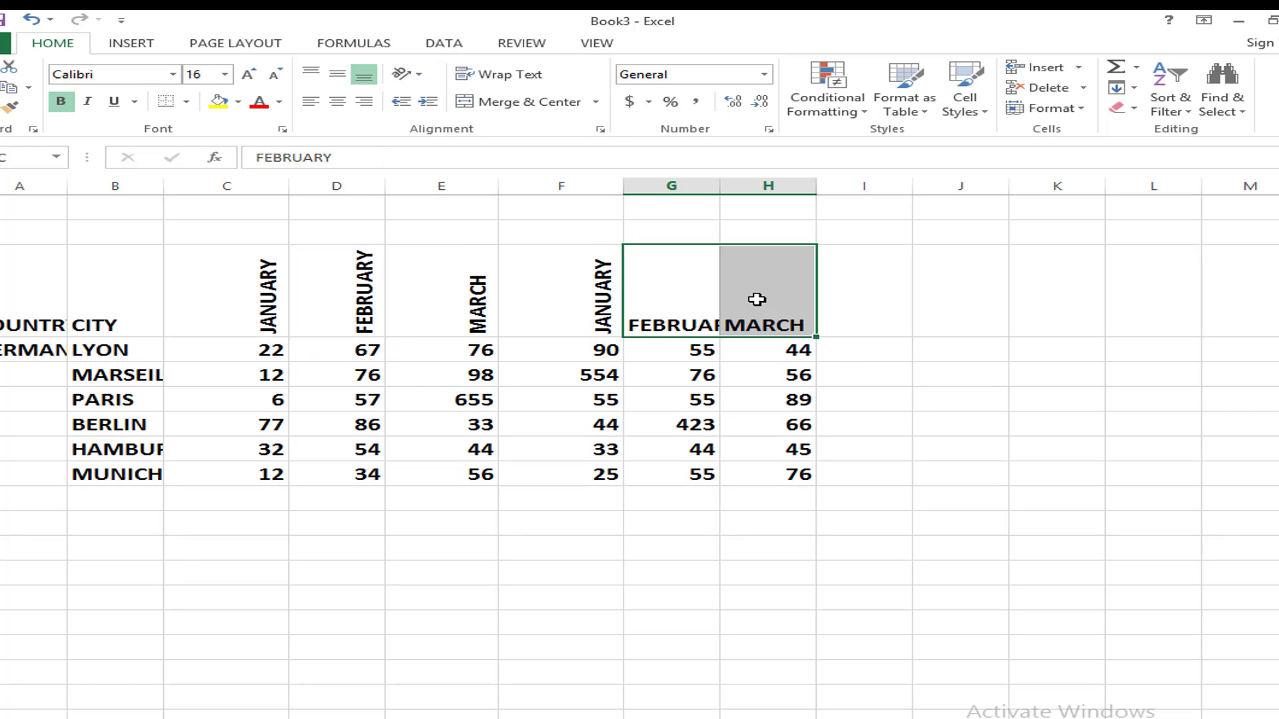
pyautogui.click(417, 76)
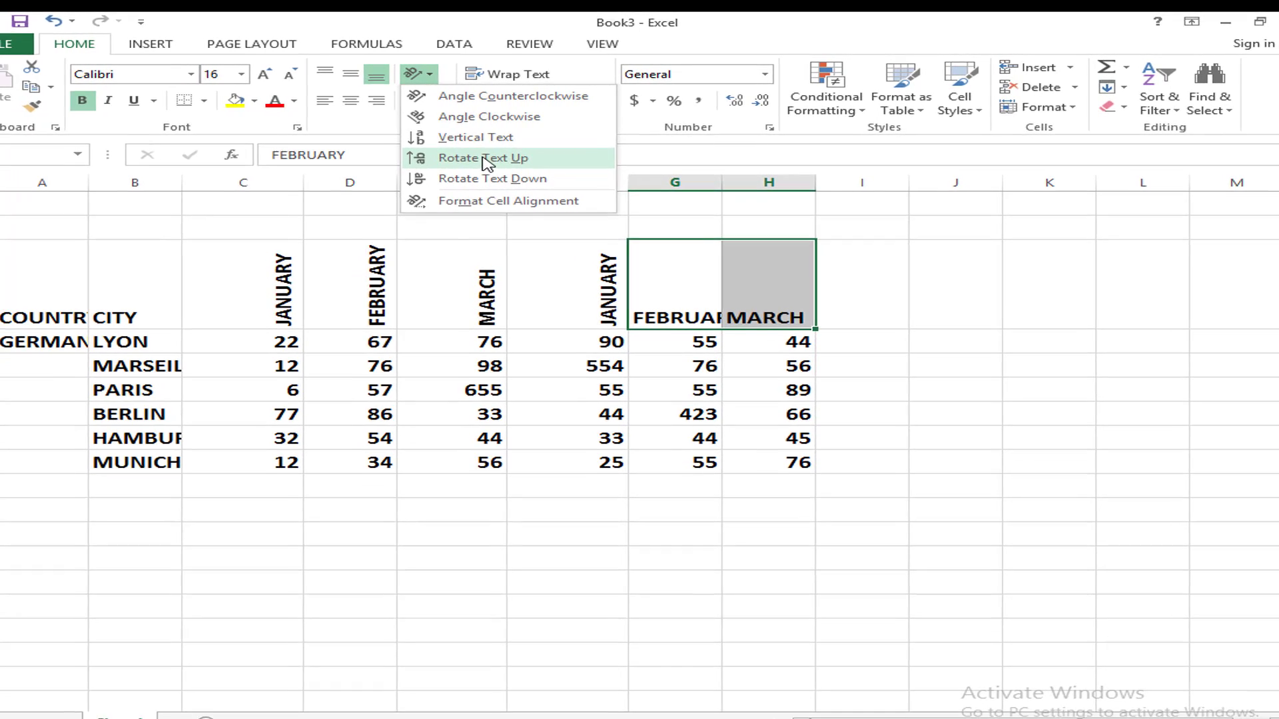
pyautogui.click(498, 160)
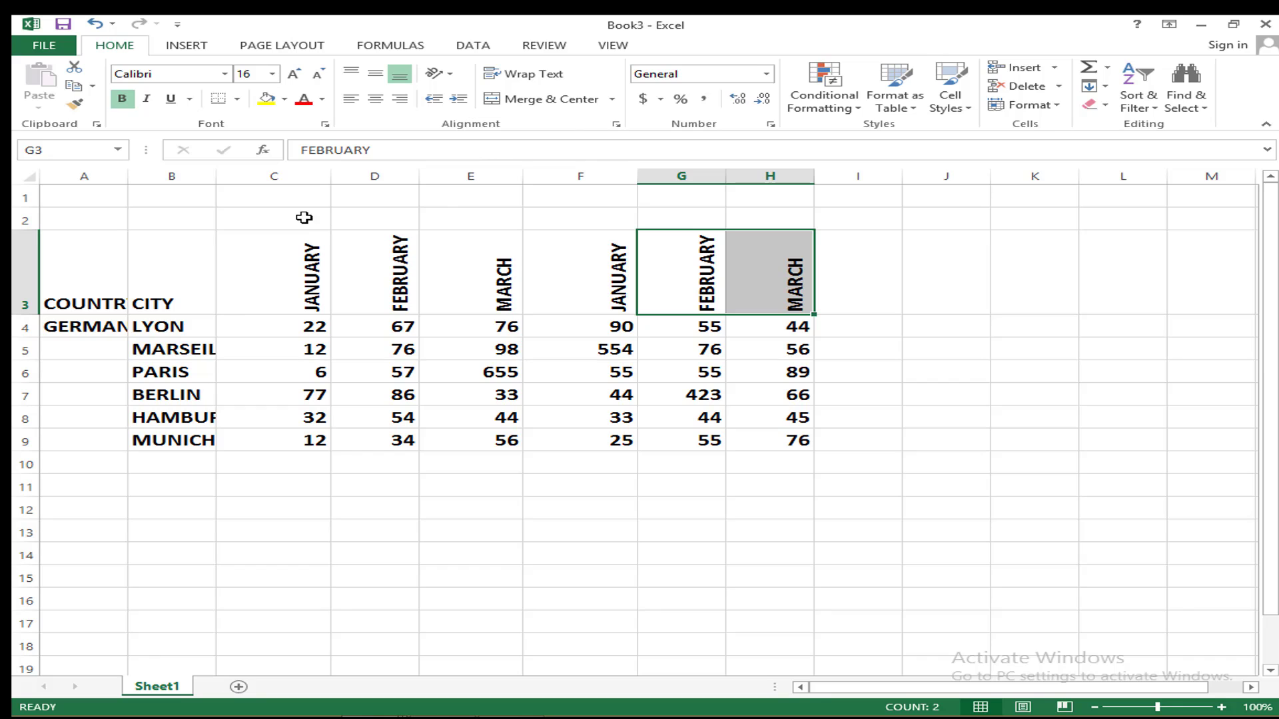
# Step: Enter the year 2012 in C2 and 2013 in F2 above the month groups
pyautogui.click(315, 218)
pyautogui.write('201')
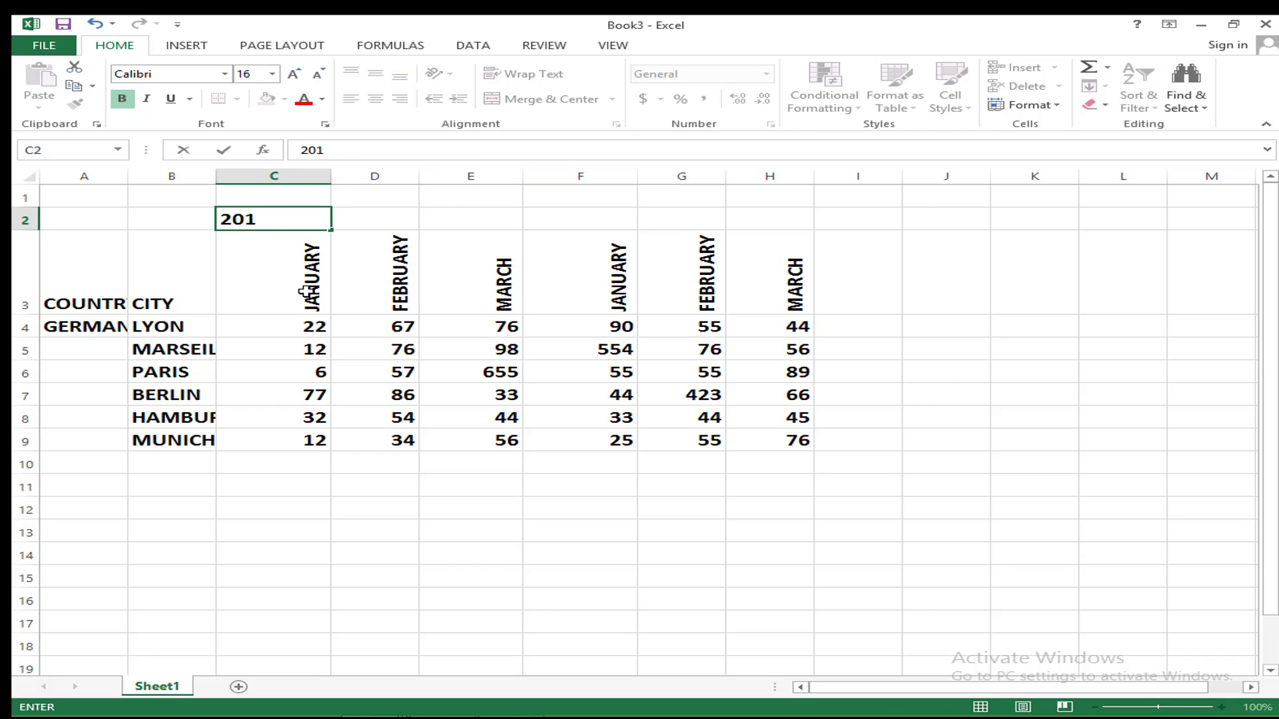
pyautogui.click(526, 223)
pyautogui.press('Left')
pyautogui.press('Left')
pyautogui.press('Left')
pyautogui.write('20')
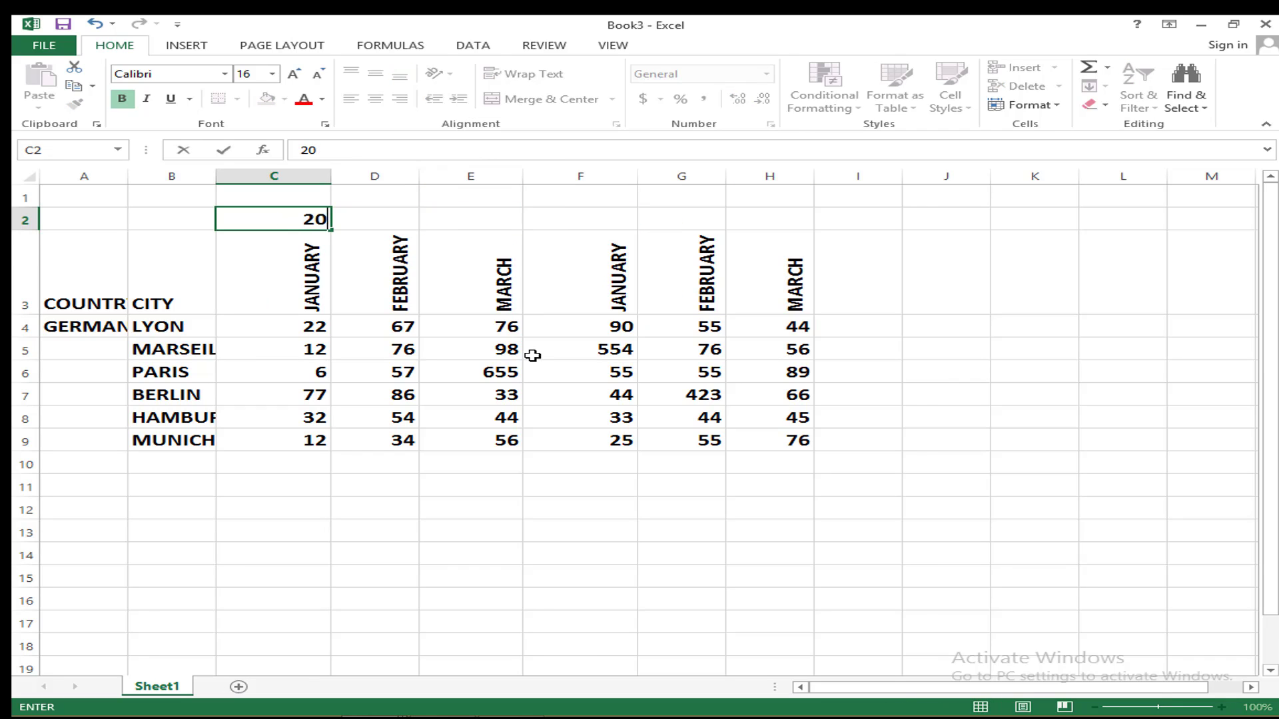
pyautogui.write('12')
pyautogui.press('Tab')
pyautogui.press('Tab')
pyautogui.press('Tab')
pyautogui.write('2013')
pyautogui.press('Return')
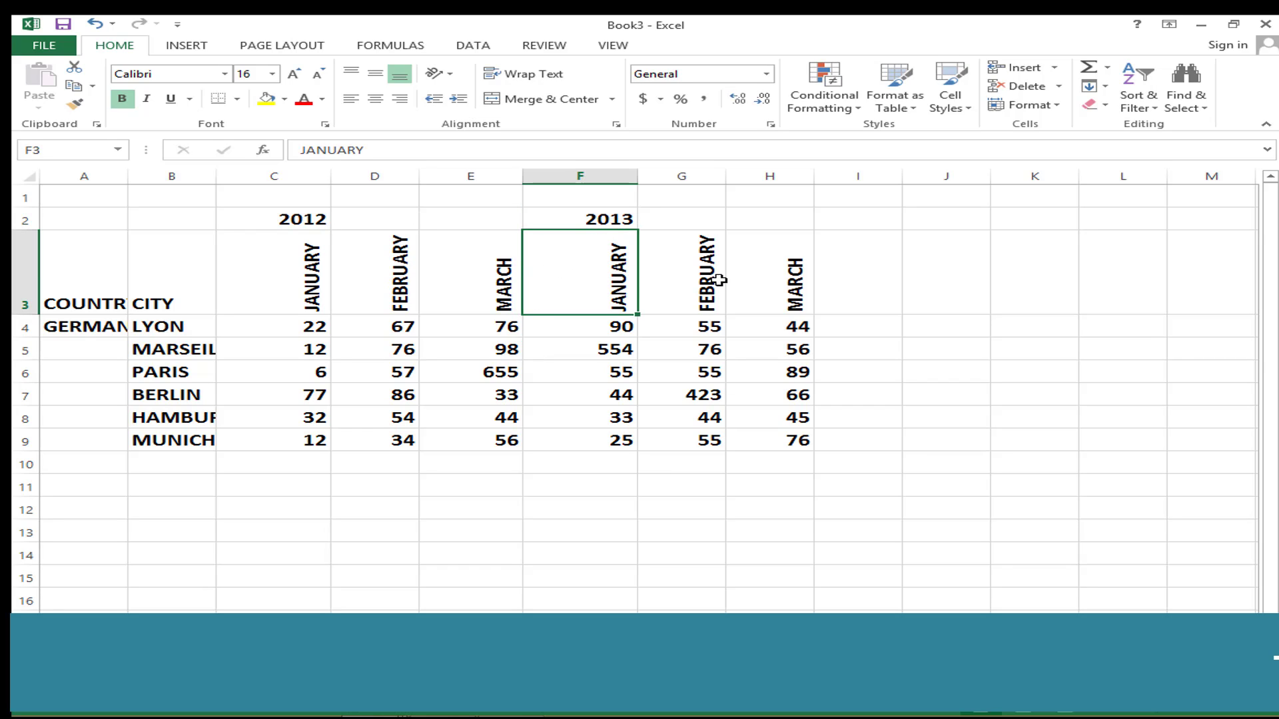
# Step: Widen column A and merge A4:A9 into one centred GERMANY FRANCE cell
pyautogui.moveTo(127, 176); pyautogui.dragTo(180, 175)
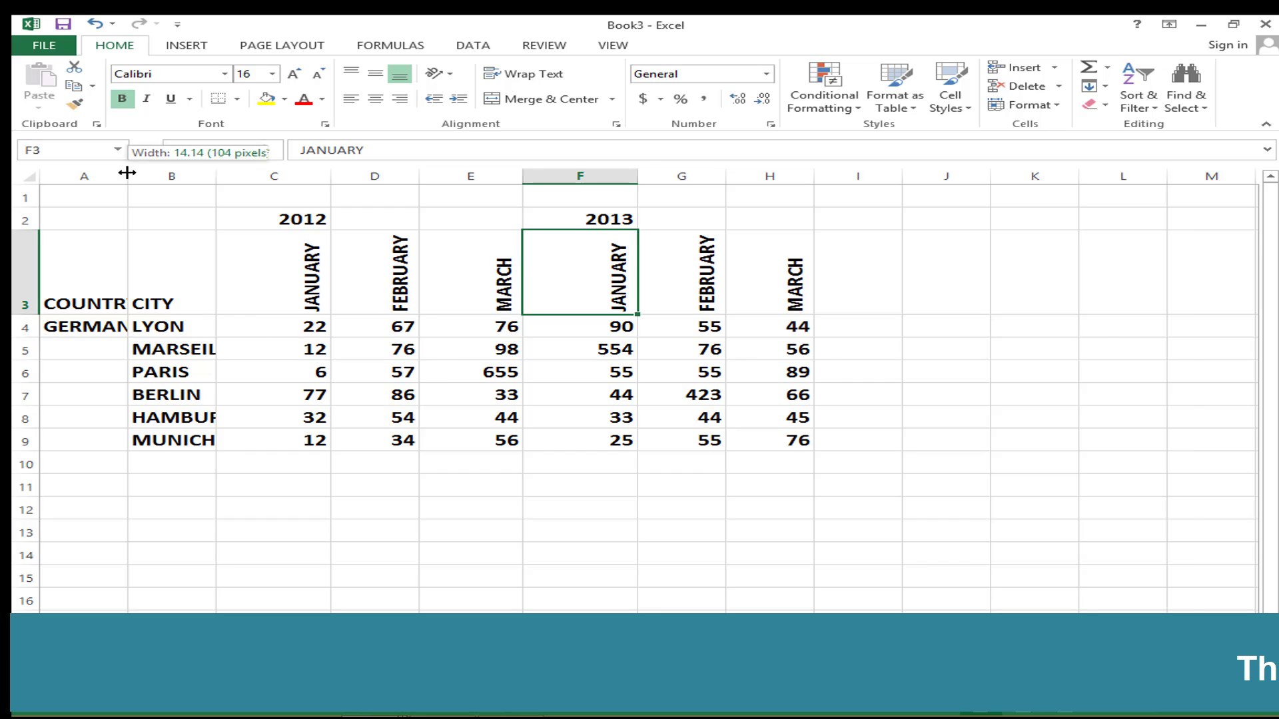
pyautogui.click(160, 326)
pyautogui.moveTo(160, 326); pyautogui.dragTo(156, 438)
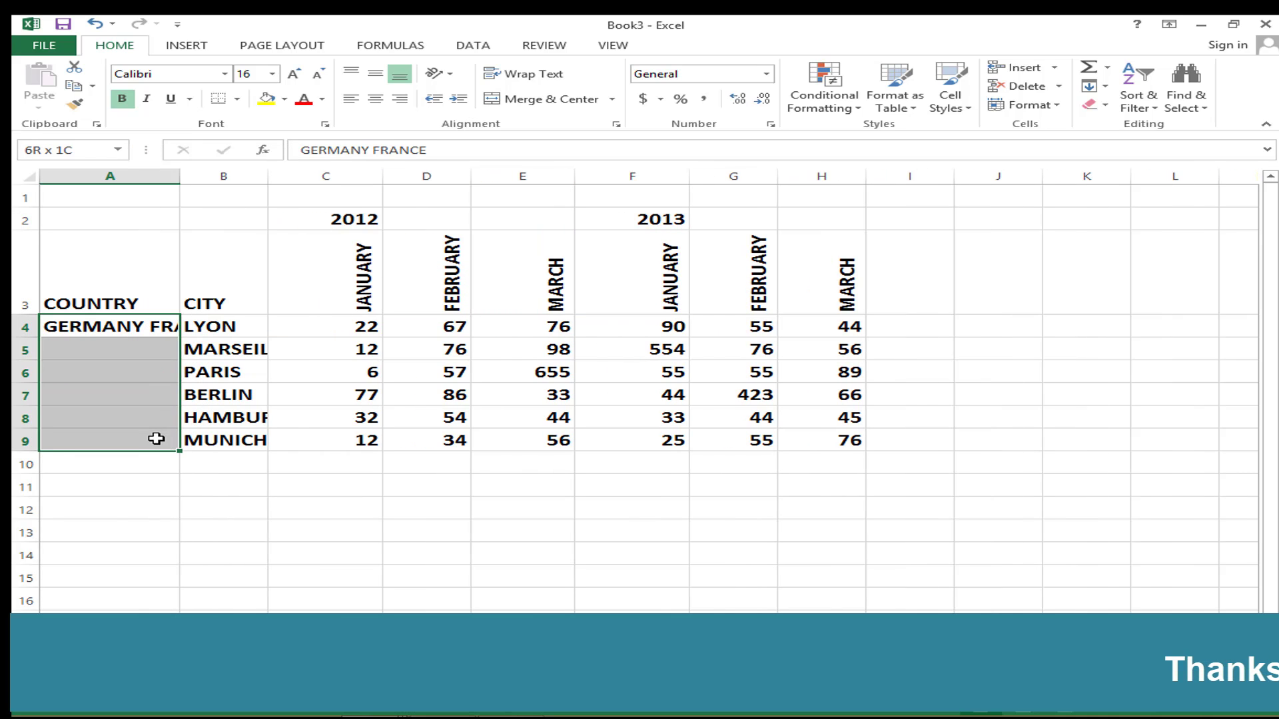
pyautogui.click(556, 79)
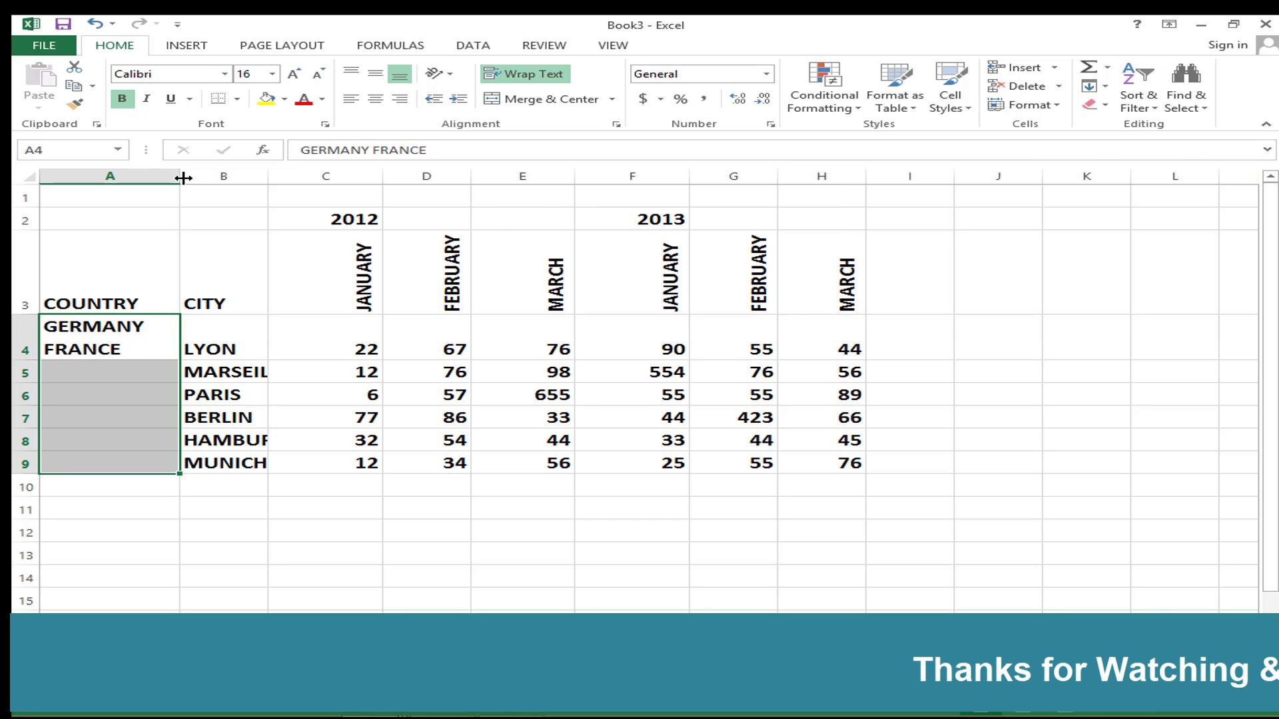
pyautogui.hotkey('ctrl', 'z')
pyautogui.click(566, 101)
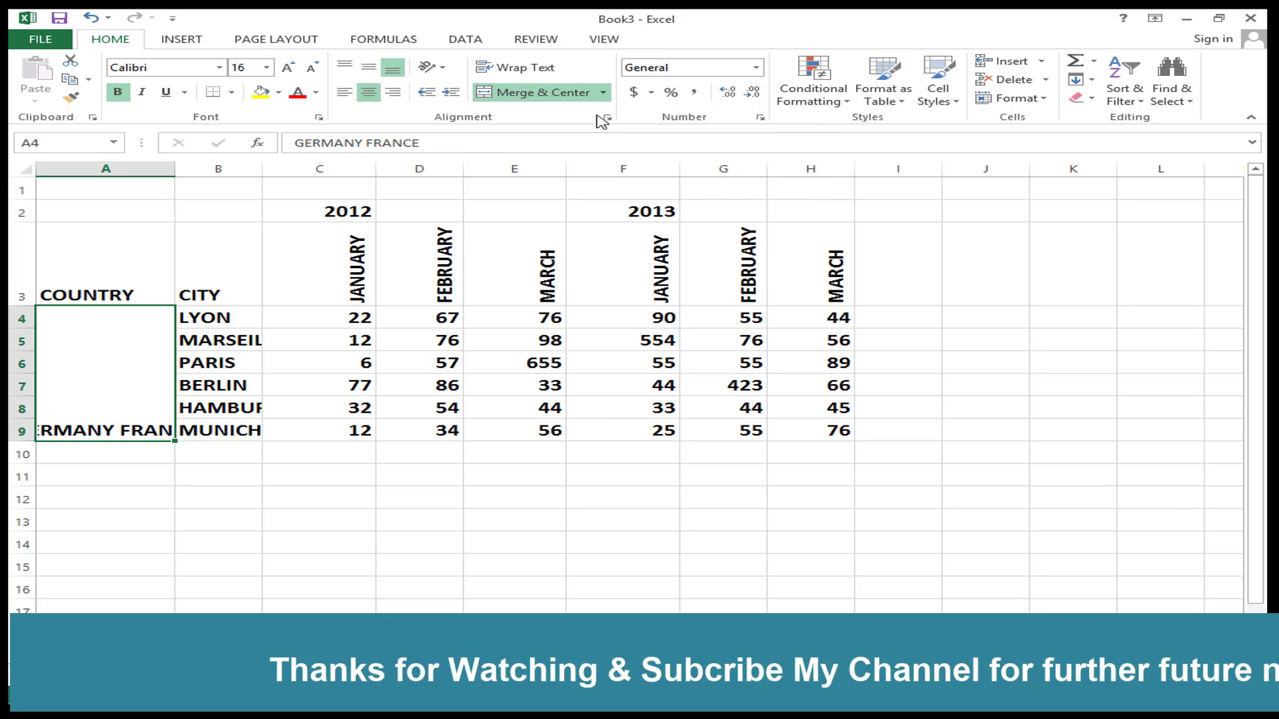
# Step: Turn the merged GERMANY FRANCE text to 90° and make rows 3 and 9 taller
pyautogui.click(607, 117)
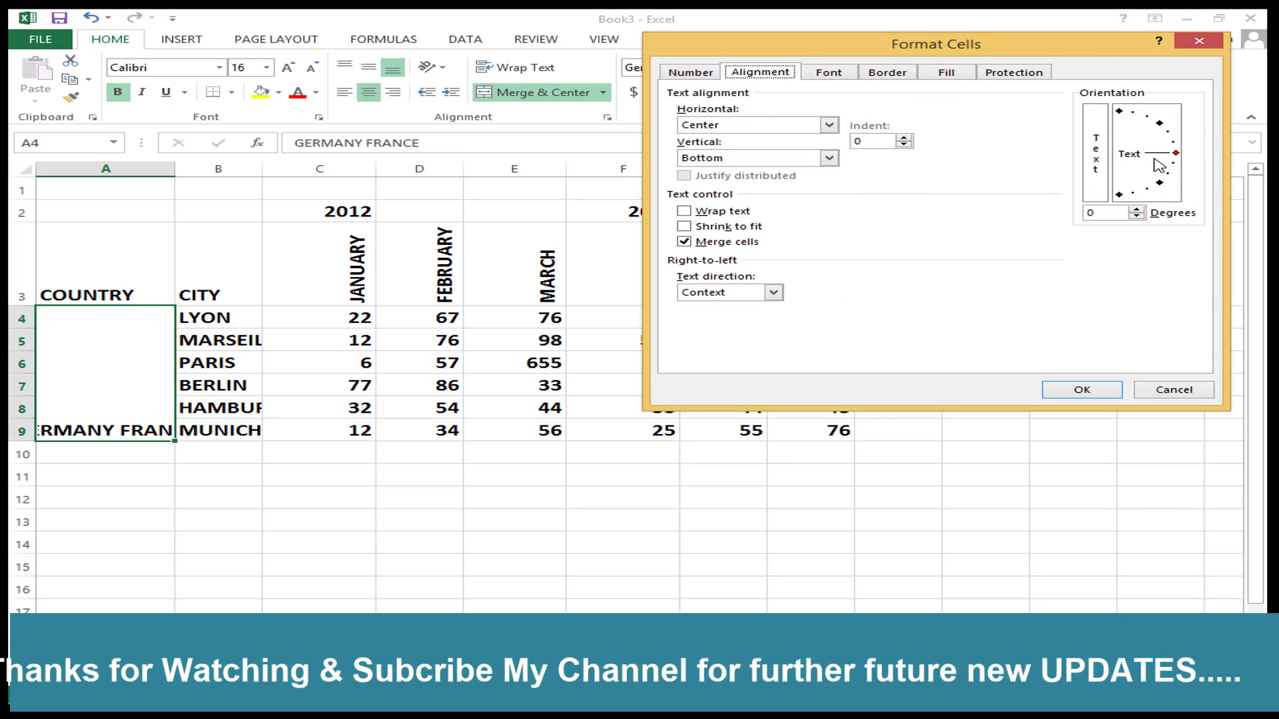
pyautogui.moveTo(1176, 154); pyautogui.dragTo(1120, 112)
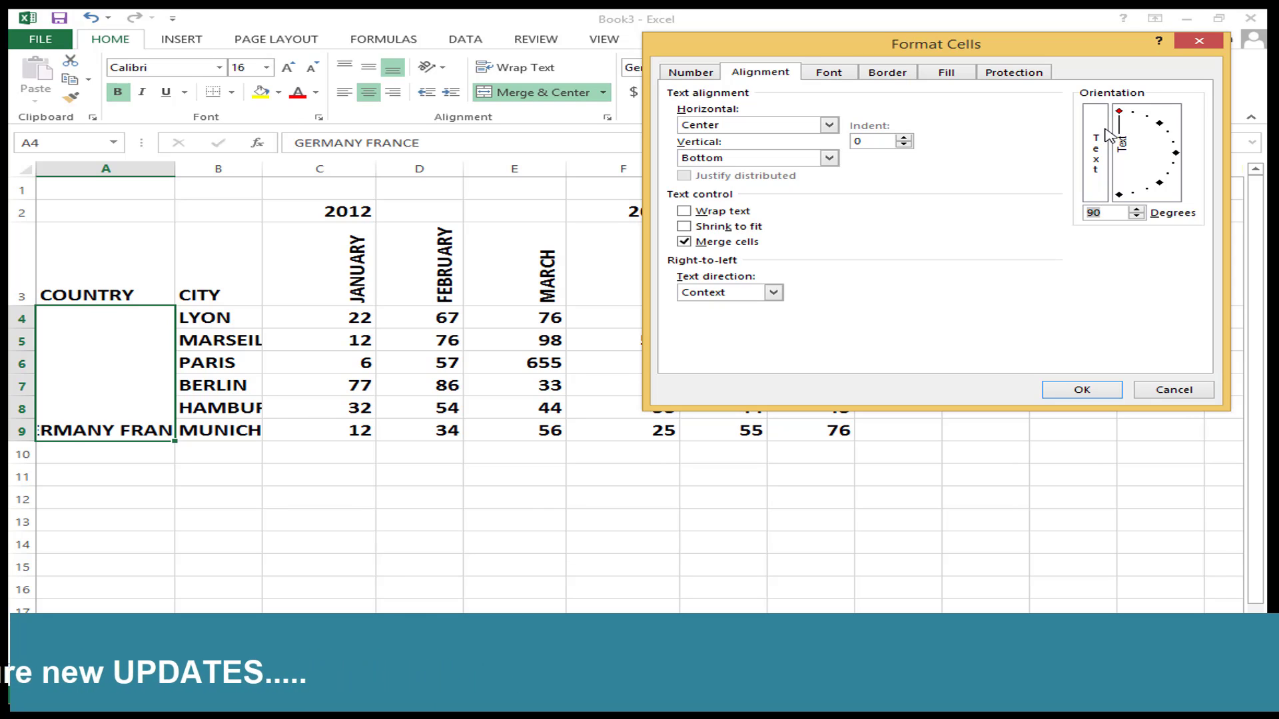
pyautogui.click(1092, 390)
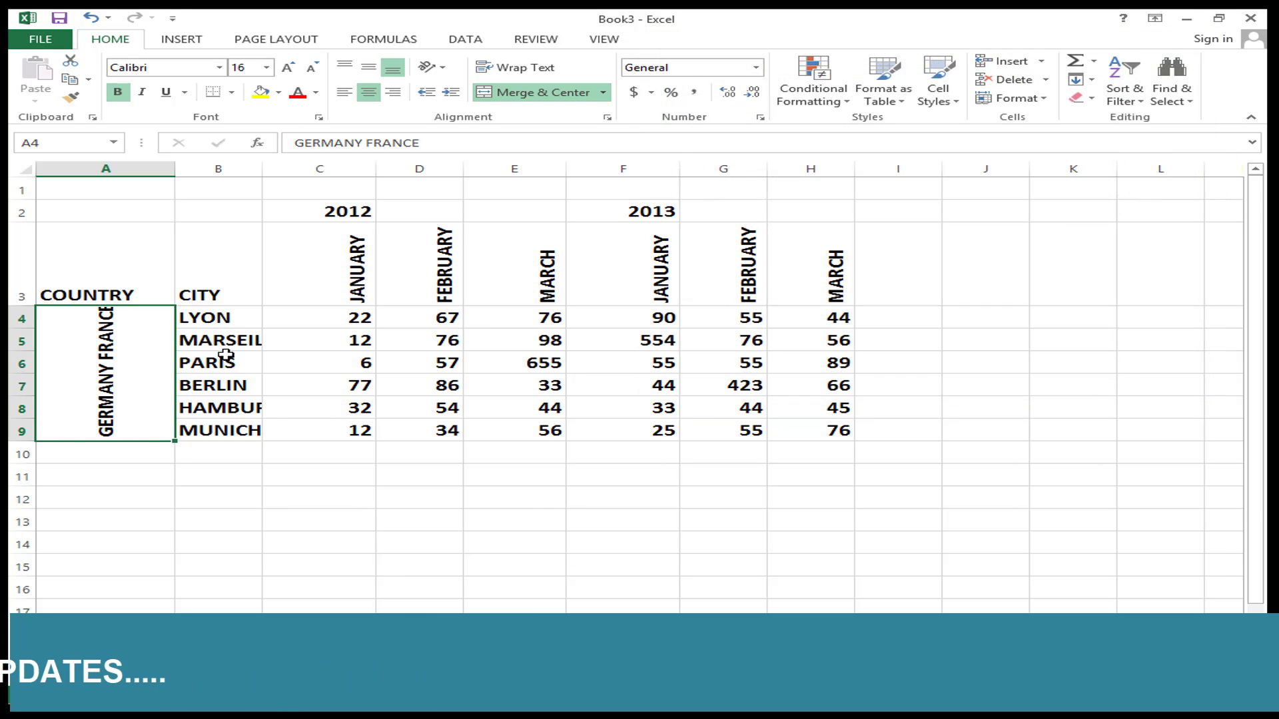
pyautogui.moveTo(26, 306); pyautogui.dragTo(29, 315)
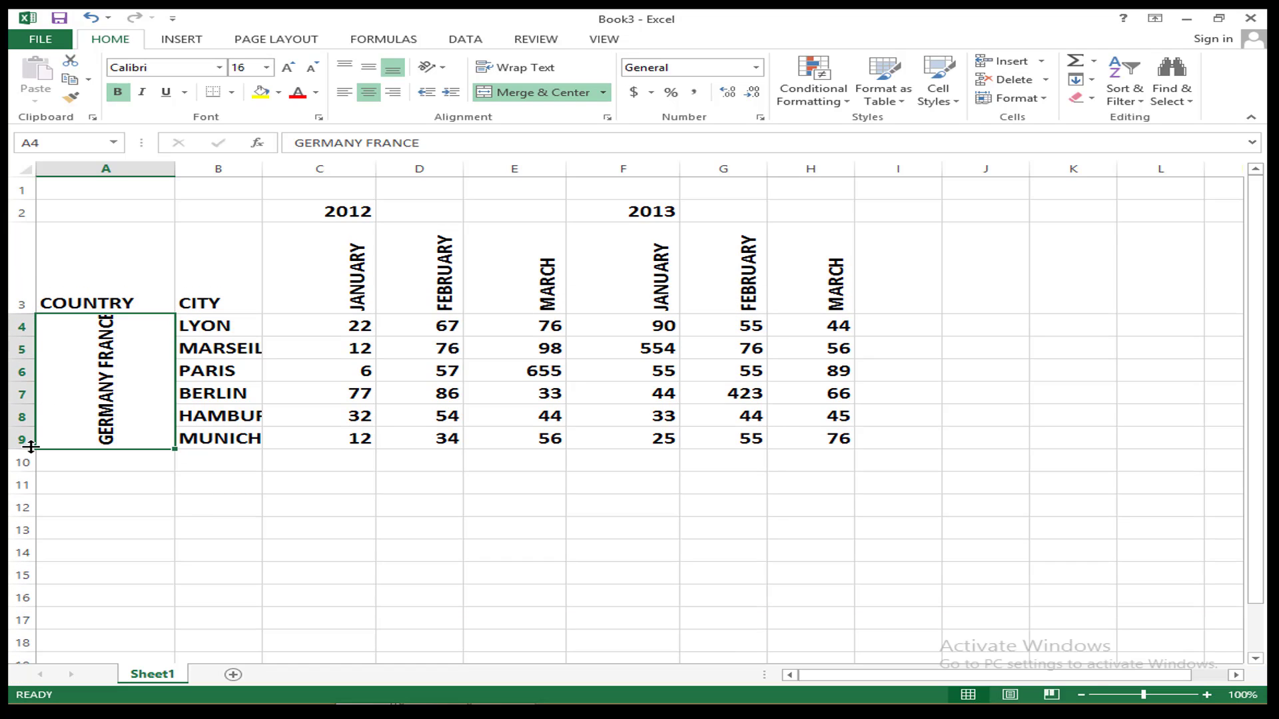
pyautogui.moveTo(32, 447); pyautogui.dragTo(31, 457)
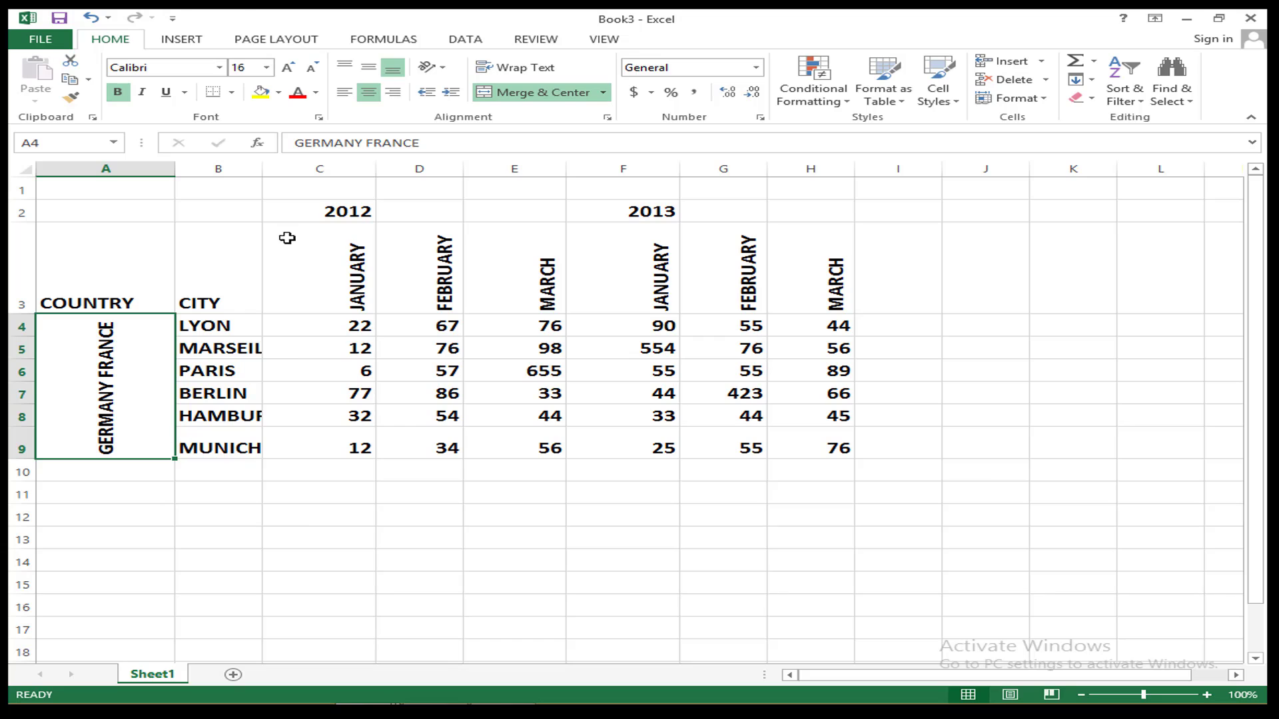
# Step: Autofit column B, middle- and centre-align the C3:H3 month headers, then select A2:H9
pyautogui.doubleClick(254, 165)
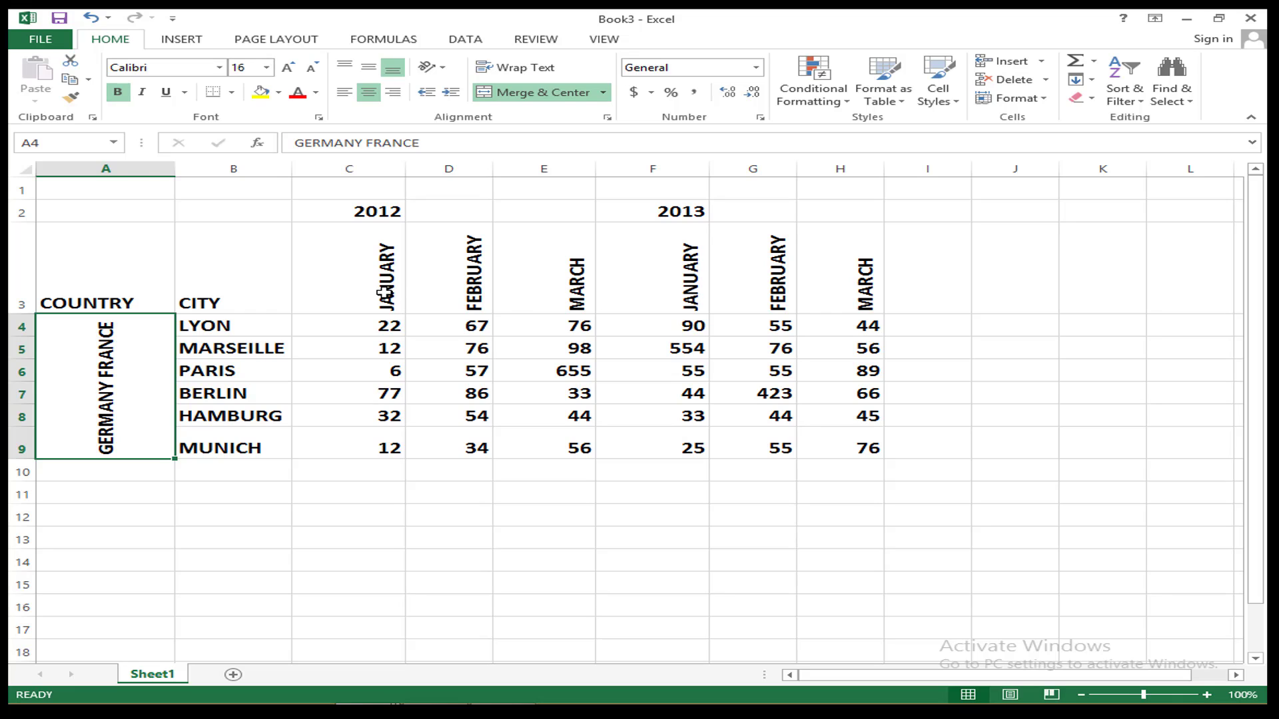
pyautogui.moveTo(383, 293); pyautogui.dragTo(855, 291)
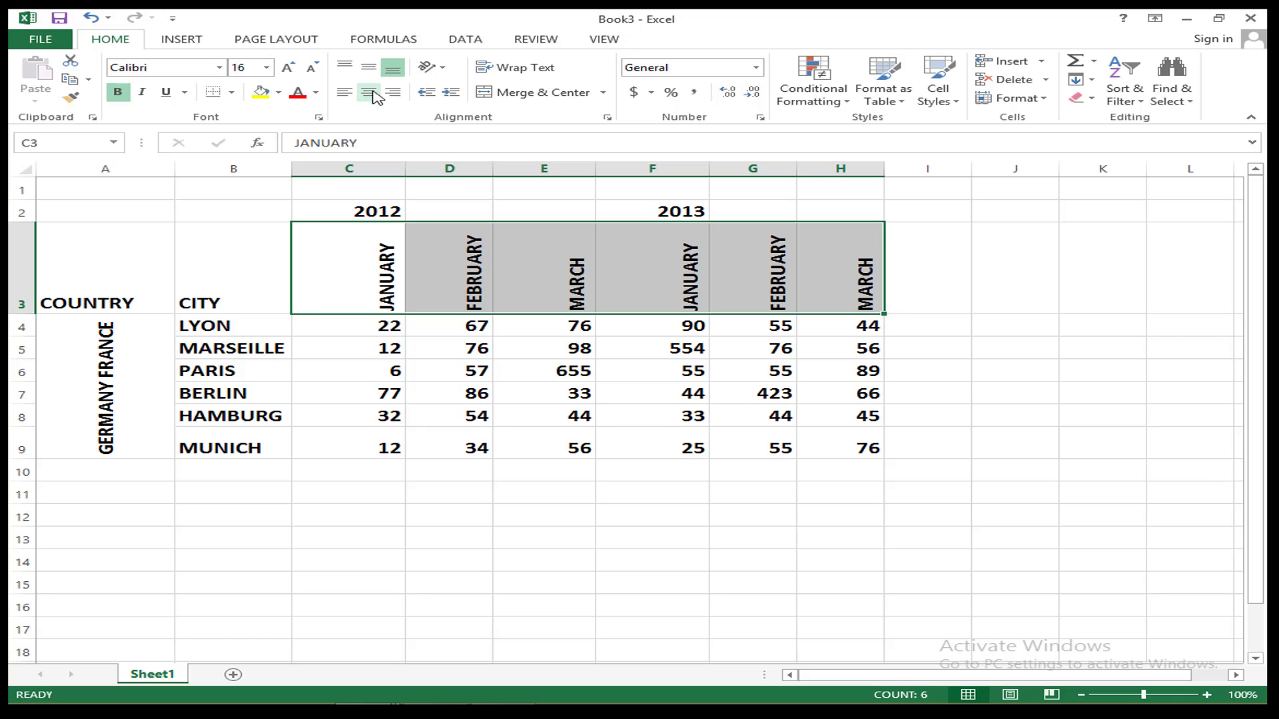
pyautogui.click(371, 69)
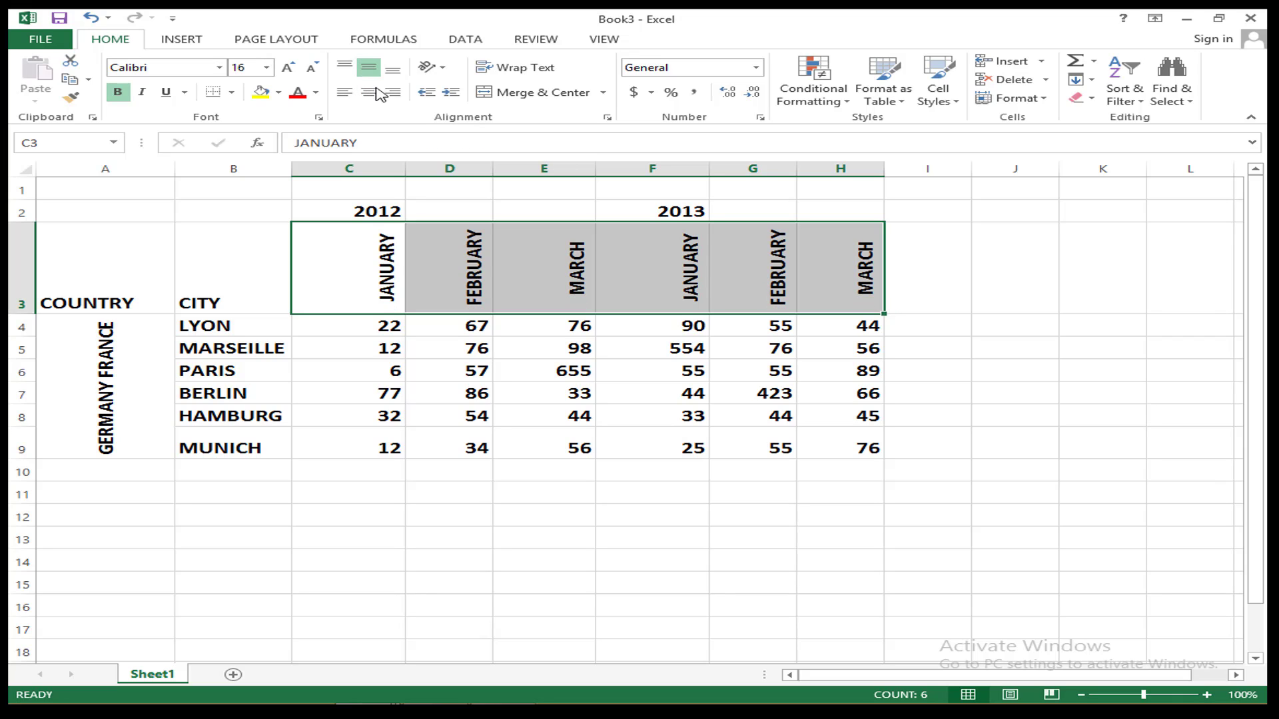
pyautogui.click(370, 92)
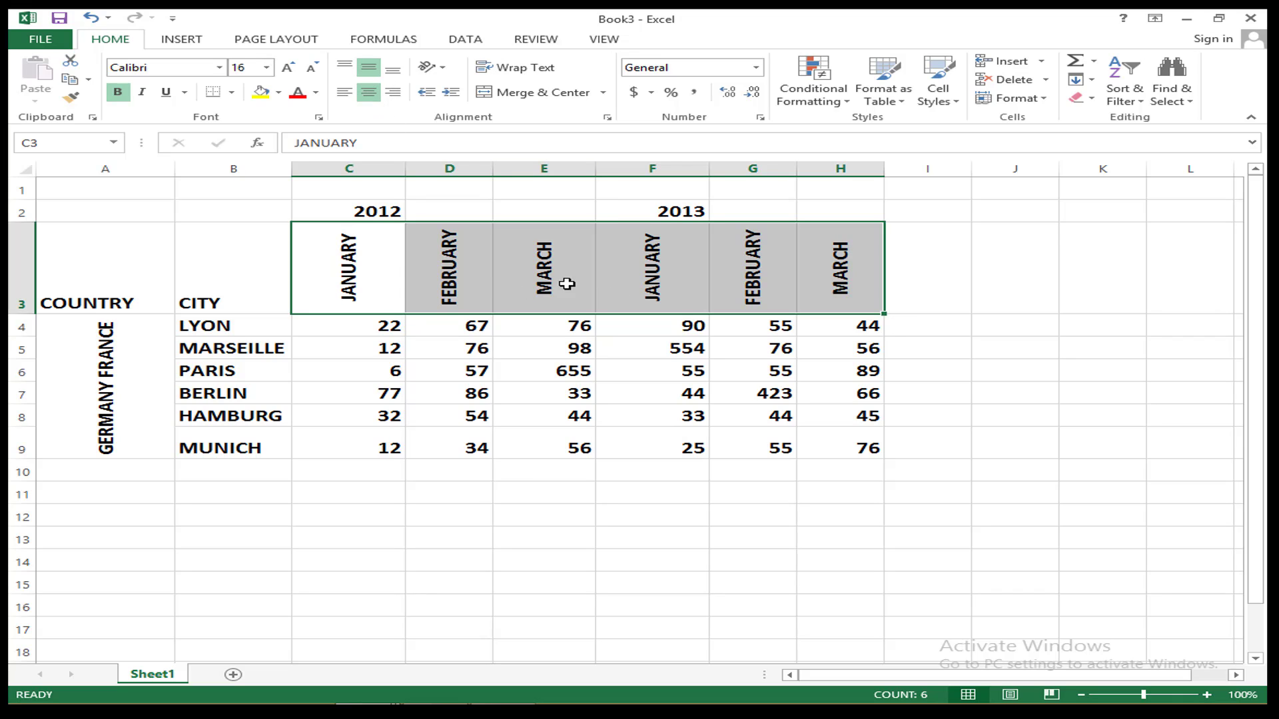
pyautogui.click(387, 283)
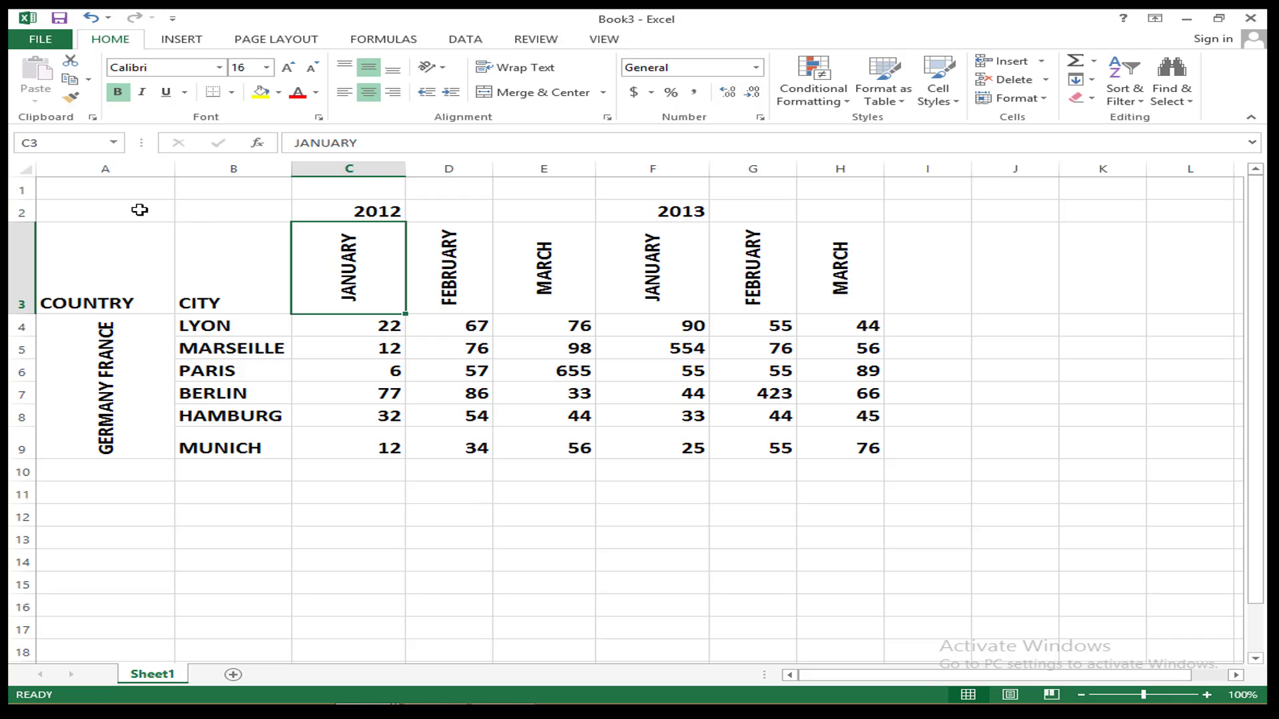
pyautogui.moveTo(140, 210)
pyautogui.mouseDown()
pyautogui.moveTo(774, 374)
pyautogui.moveTo(847, 380)
pyautogui.mouseUp()
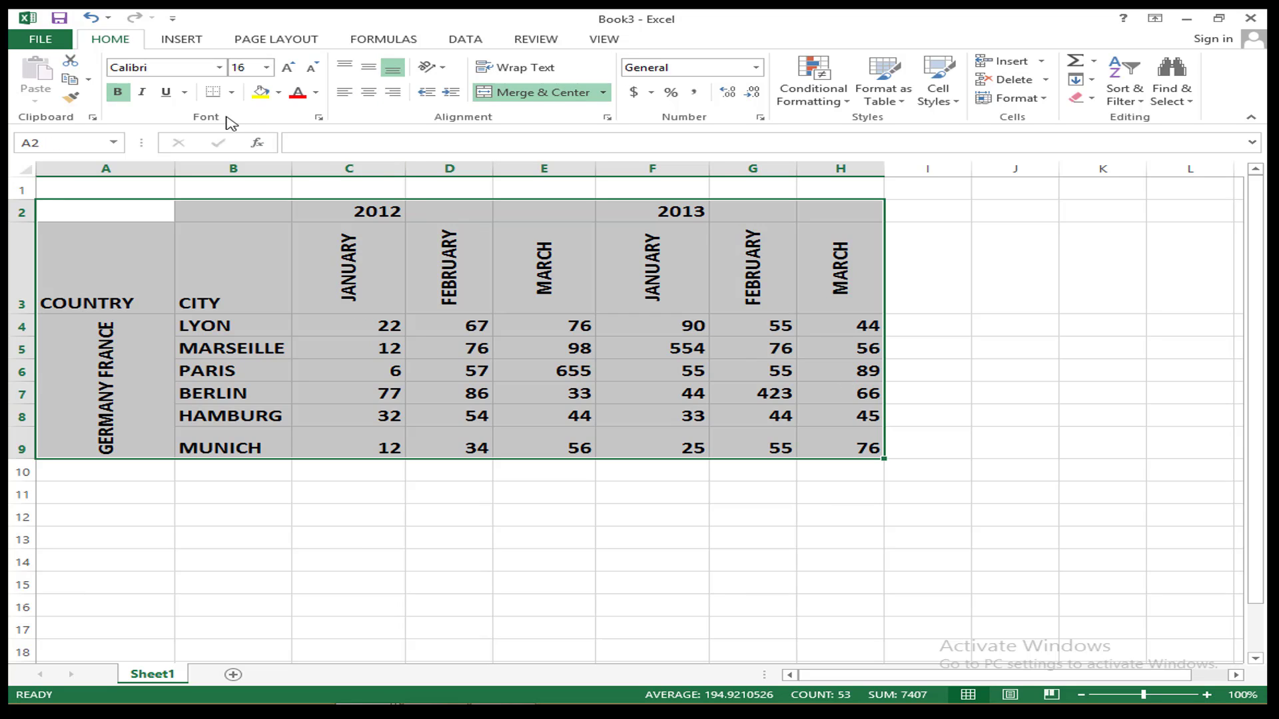
# Step: Apply All Borders to every cell of the table A2:H9
pyautogui.click(232, 94)
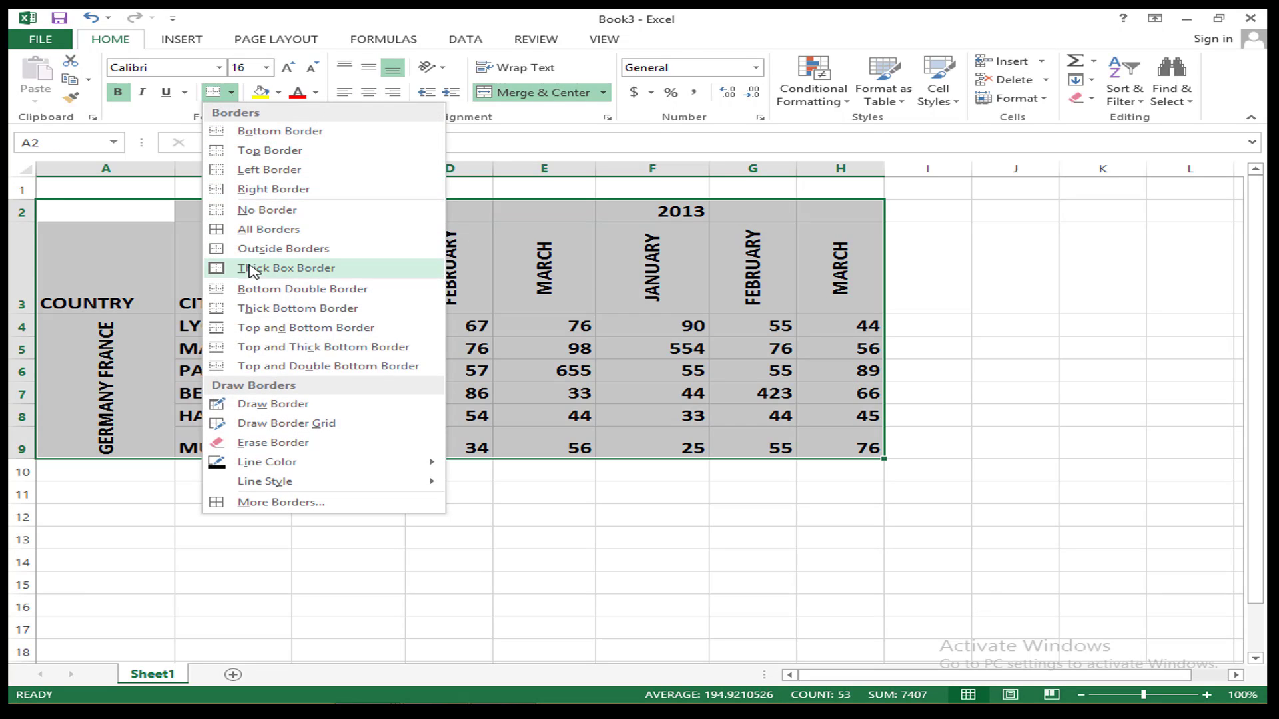
pyautogui.click(269, 229)
pyautogui.click(335, 330)
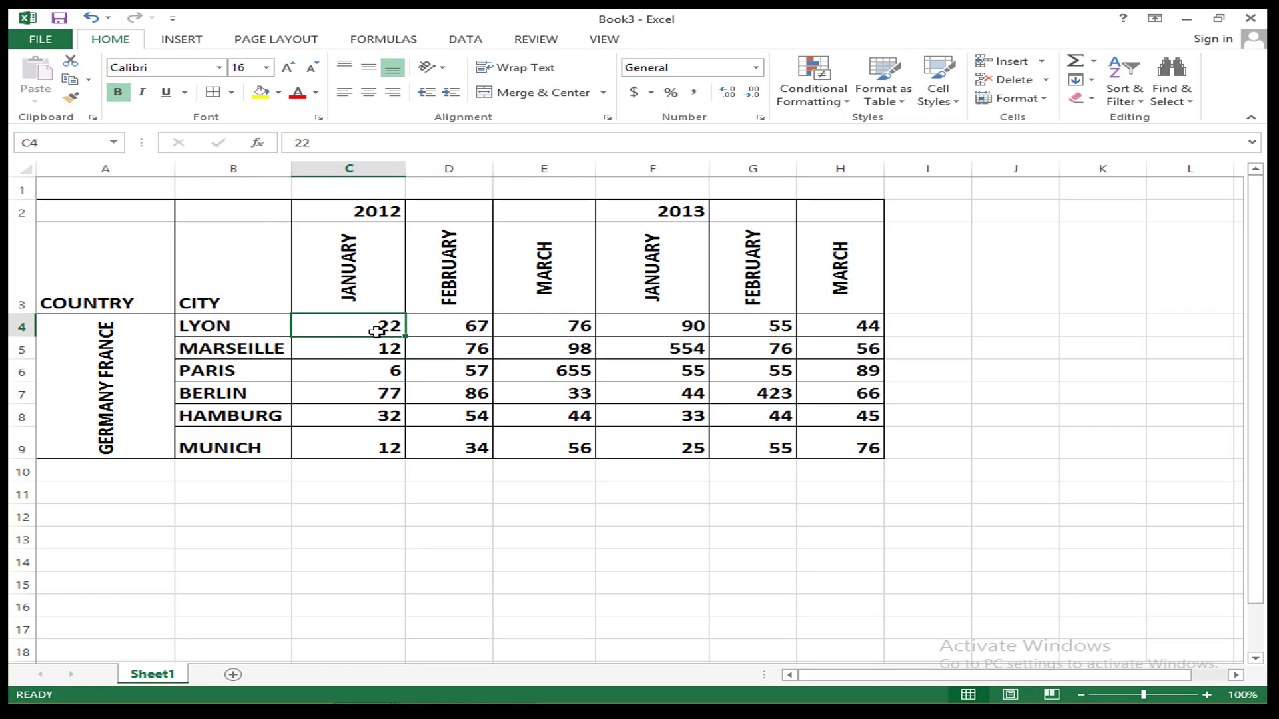
# Step: Centre the figures in C4:H9 horizontally, then select header rows A2:H3
pyautogui.moveTo(376, 331); pyautogui.dragTo(829, 451)
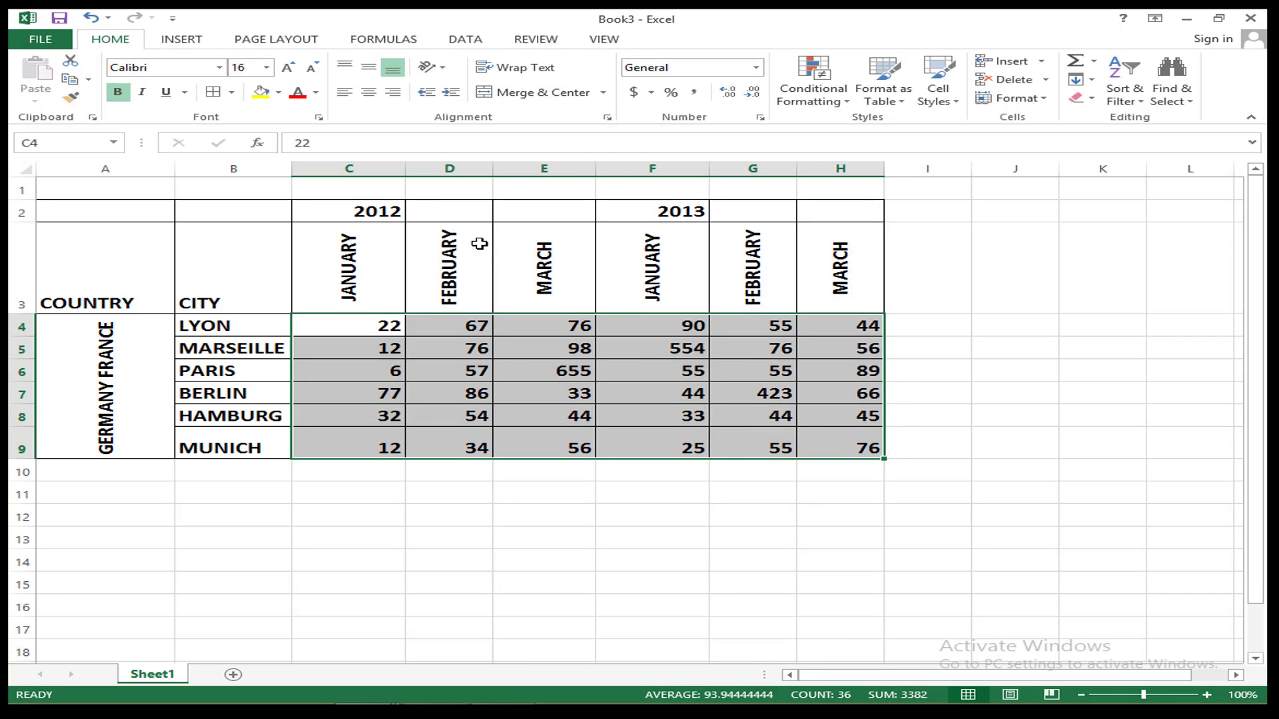
pyautogui.click(368, 98)
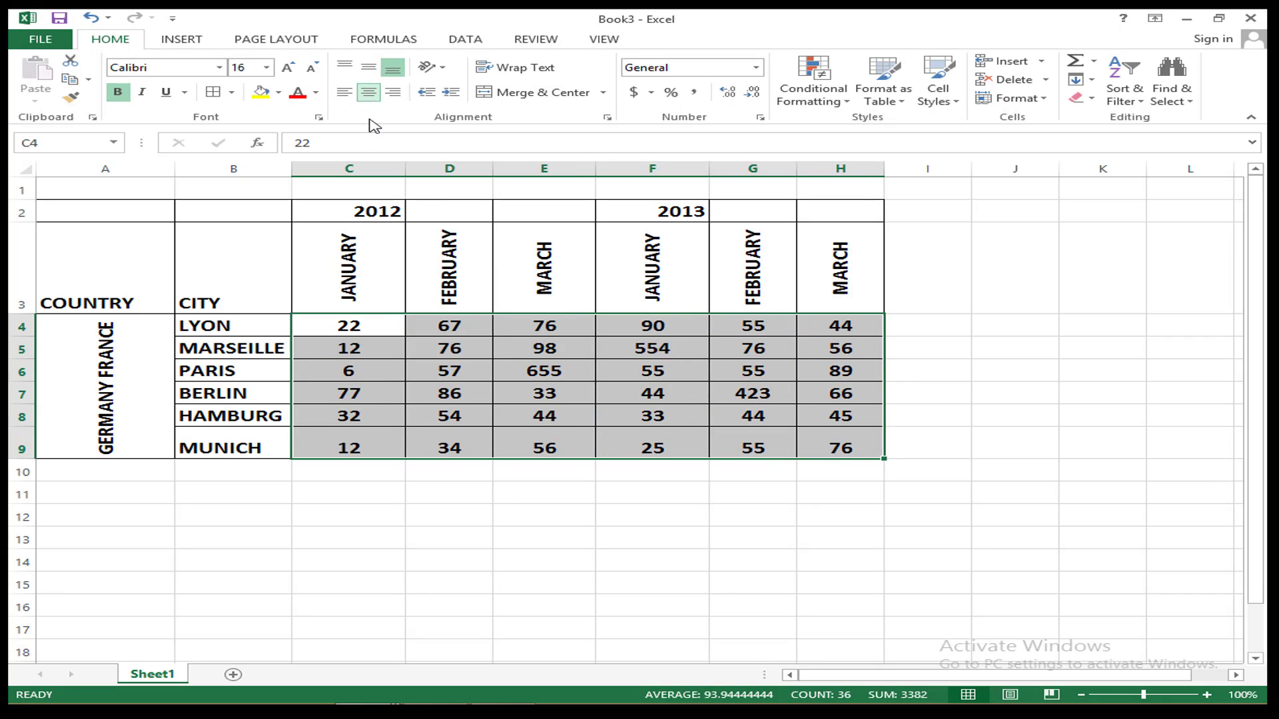
pyautogui.click(517, 449)
pyautogui.moveTo(117, 207); pyautogui.dragTo(808, 306)
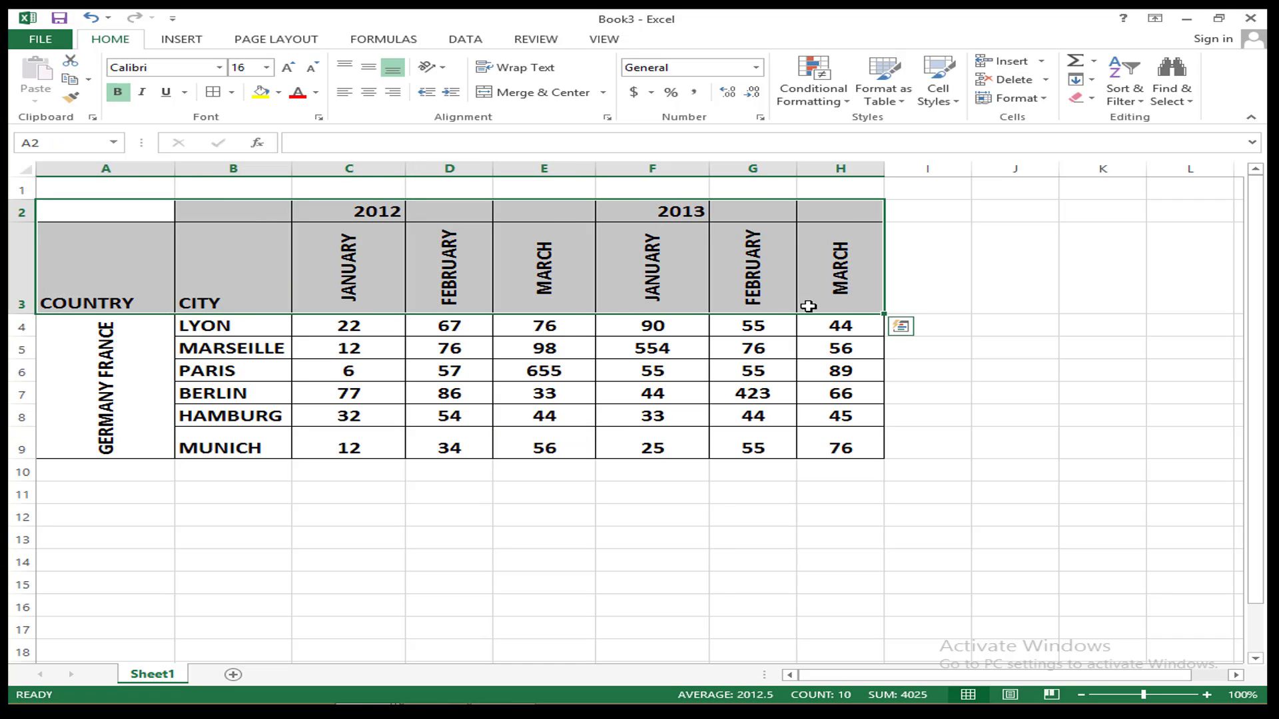
# Step: Fill the header rows A2:H3 with a yellow-orange colour
pyautogui.click(279, 93)
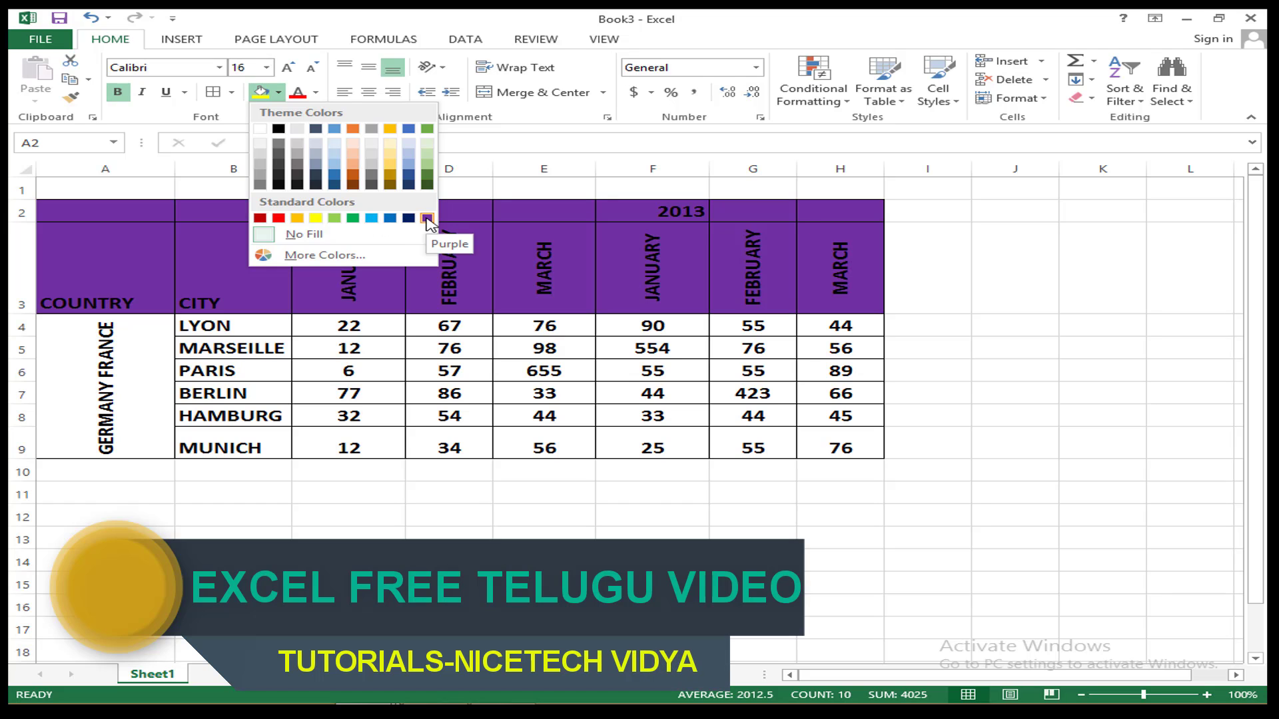
pyautogui.click(297, 218)
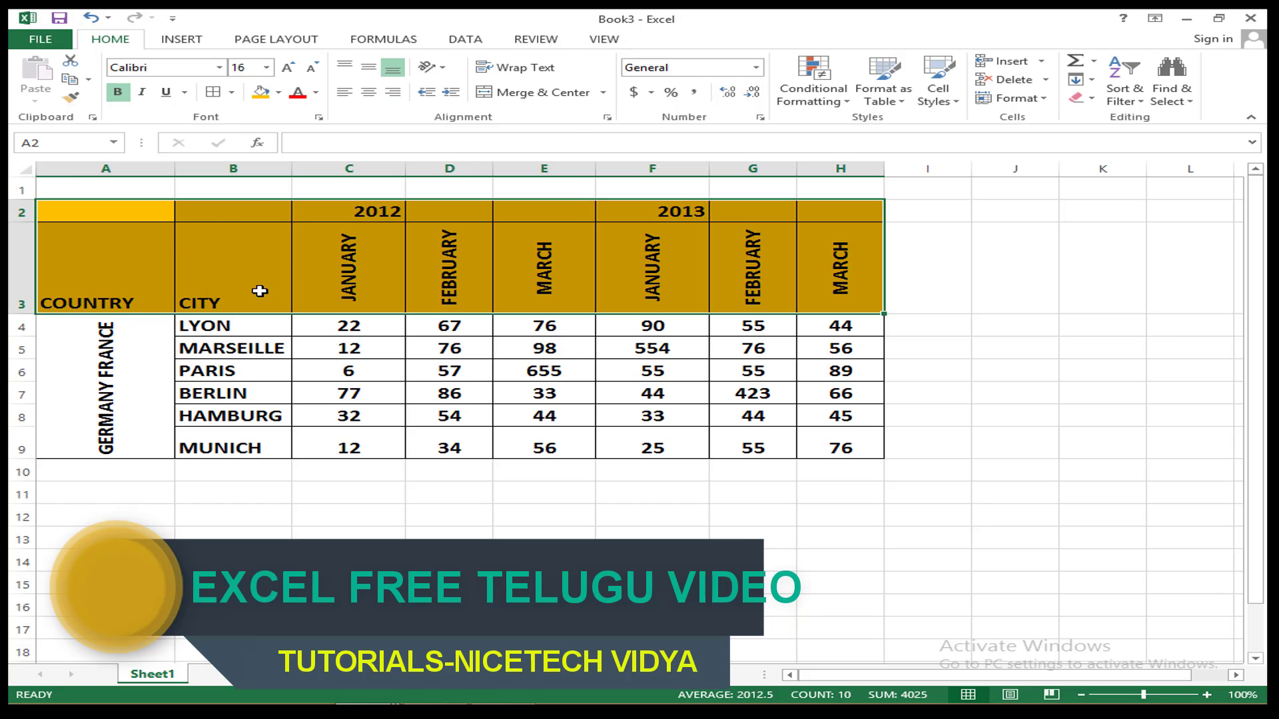
pyautogui.click(180, 277)
# Step: Centre COUNTRY and CITY in A3:B3 both horizontally and vertically
pyautogui.moveTo(172, 278); pyautogui.dragTo(223, 279)
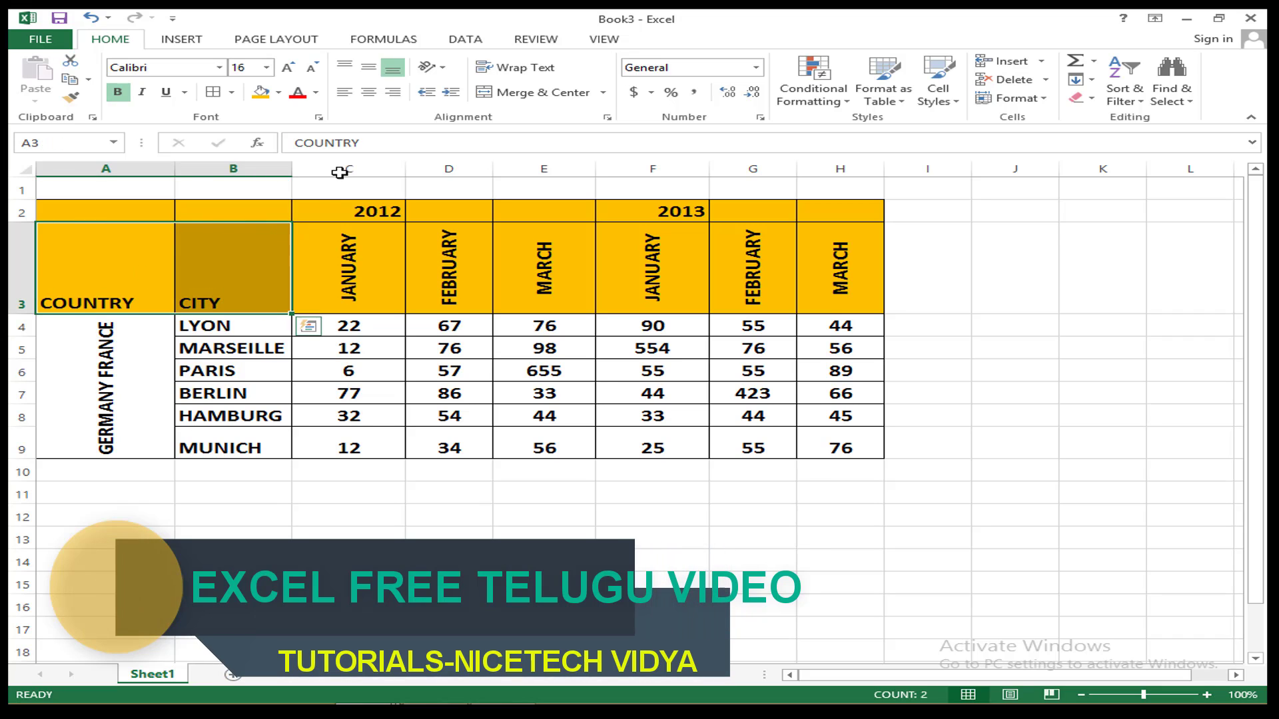
pyautogui.click(368, 91)
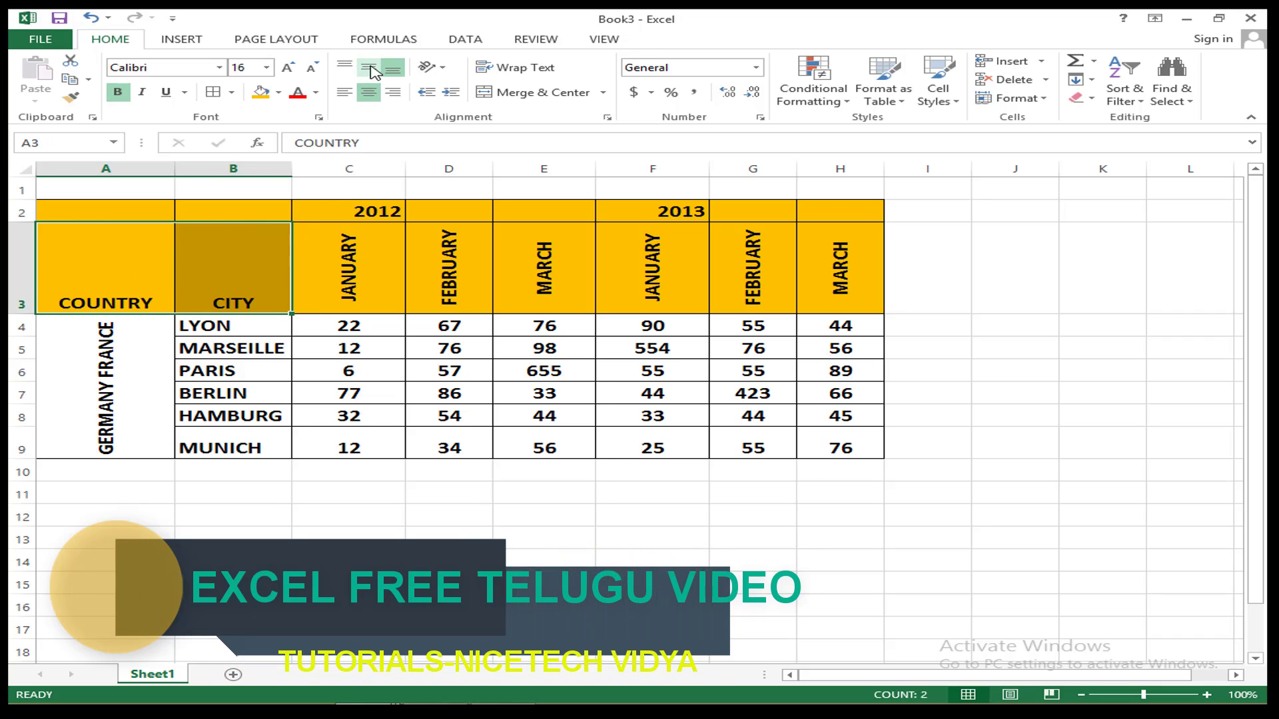
pyautogui.click(374, 72)
pyautogui.click(209, 398)
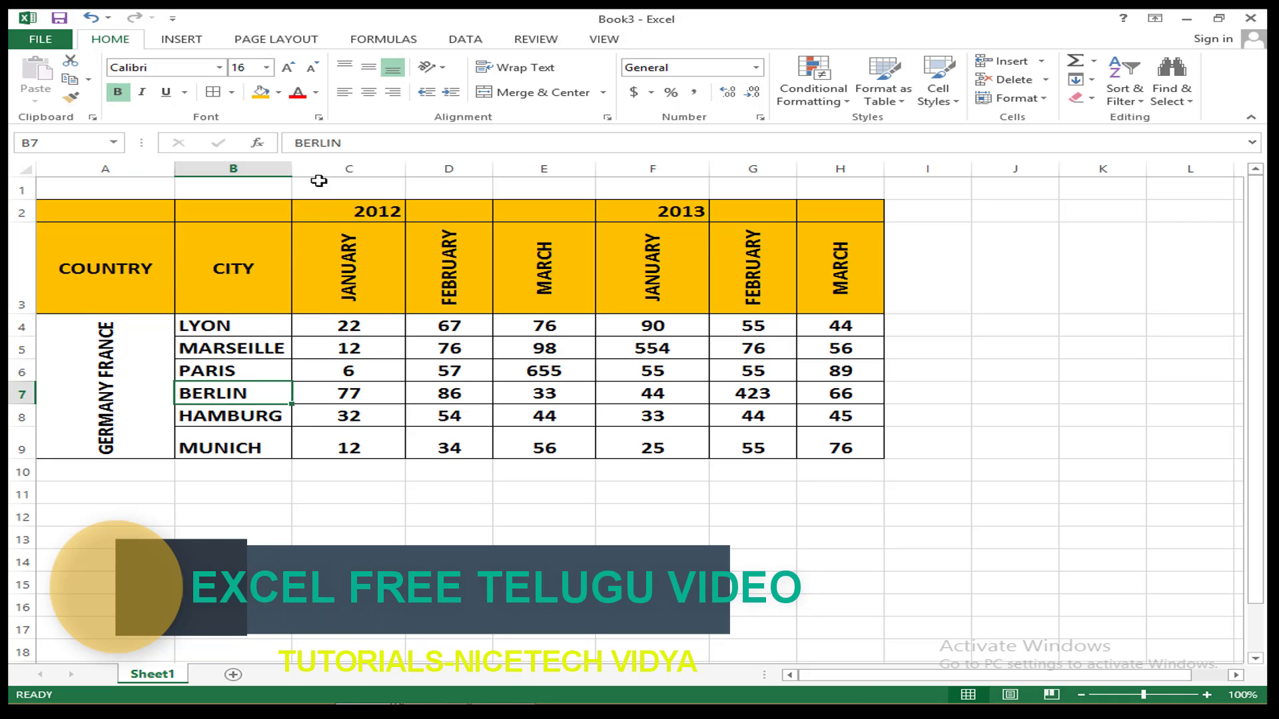
pyautogui.click(431, 67)
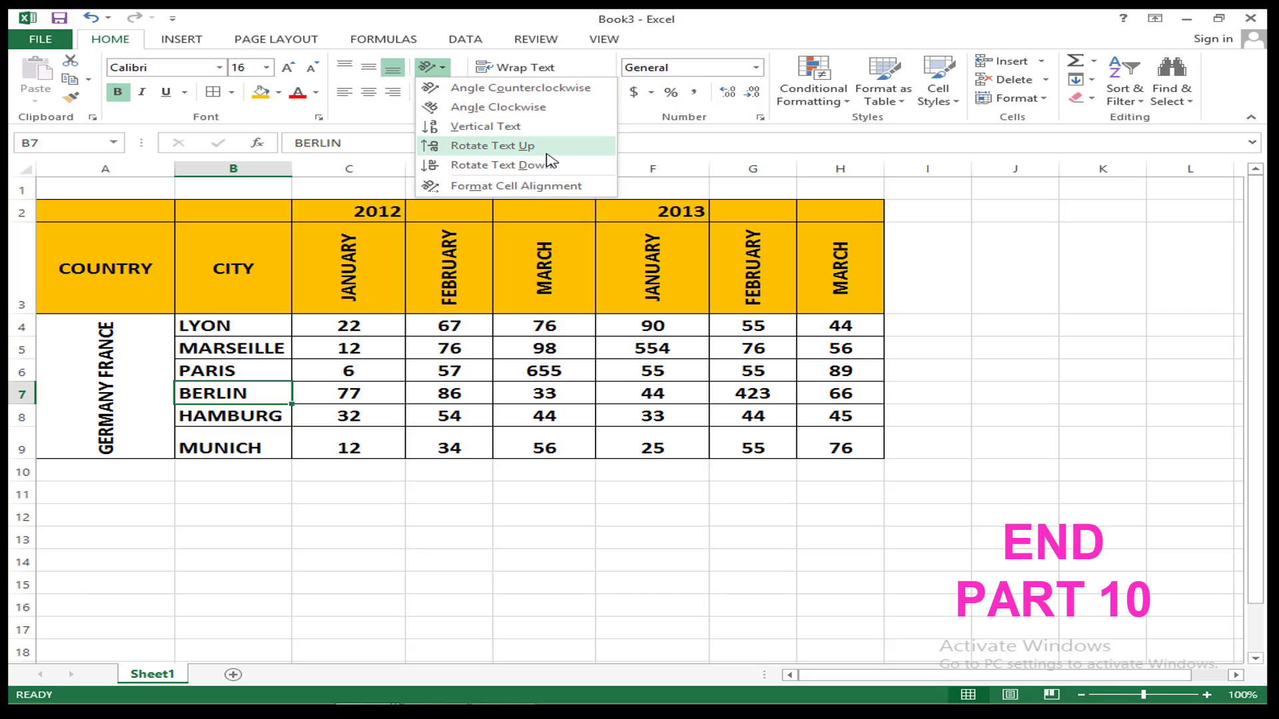
pyautogui.click(565, 185)
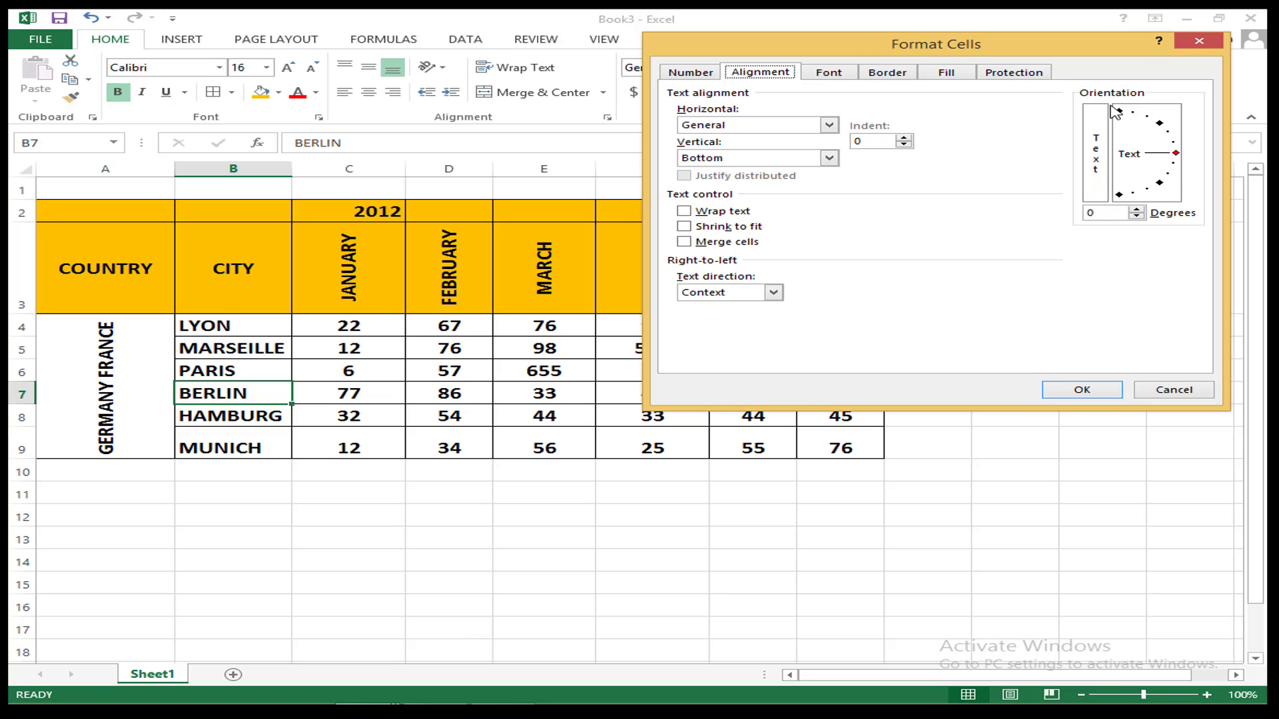
pyautogui.click(1165, 393)
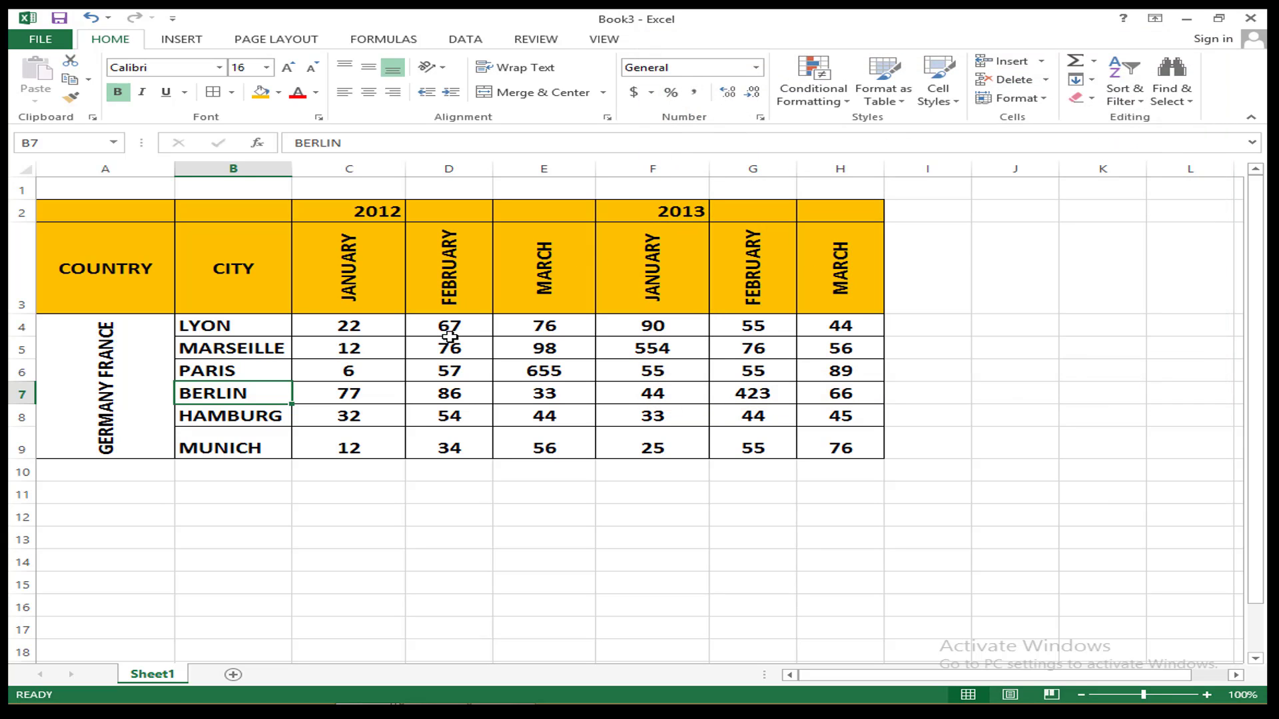